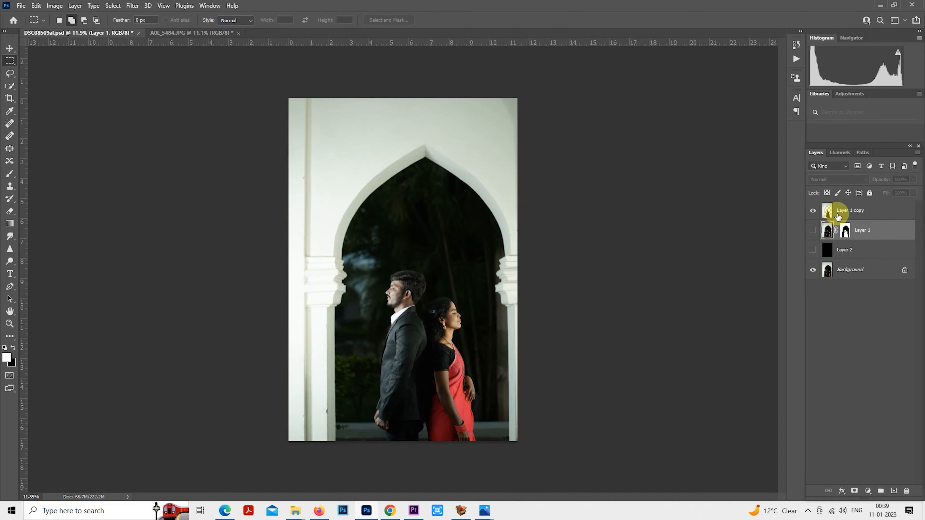
# - Copy the cut-out arch-and-couple layer into A0L_5484.JPG, scale it to about 111% and place it on the canvas's bottom edge
pyautogui.click(827, 211)
pyautogui.moveTo(339, 196); pyautogui.dragTo(421, 239)
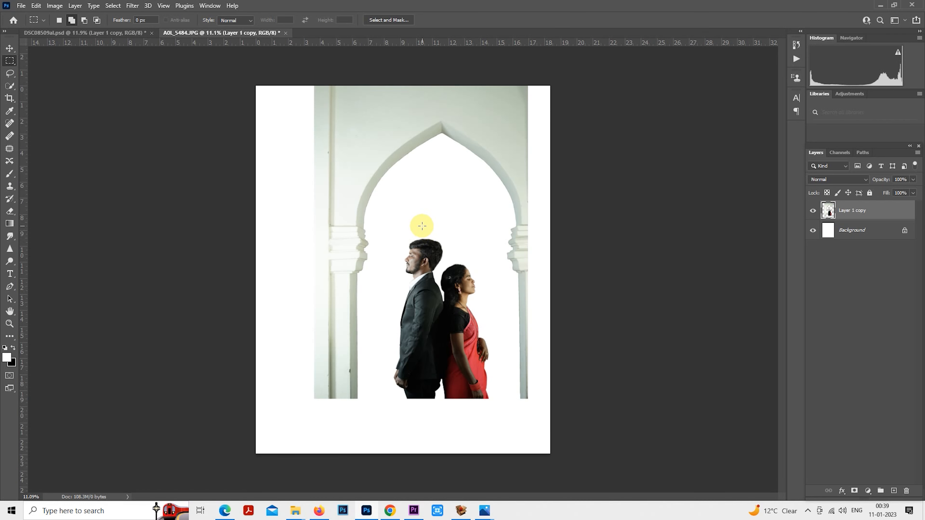
pyautogui.scroll(-3, 427, 232)
pyautogui.scroll(2, 474, 267)
pyautogui.rightClick(449, 249)
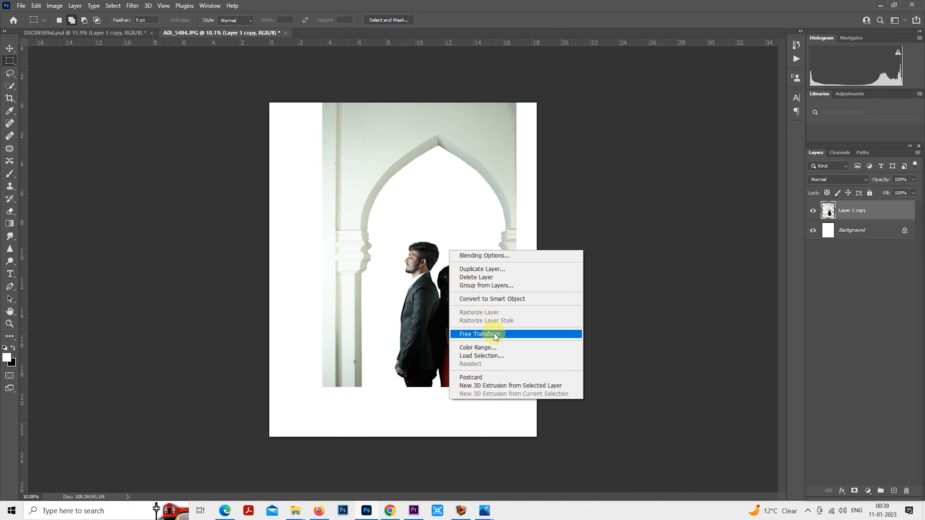
pyautogui.click(498, 337)
pyautogui.moveTo(474, 262); pyautogui.dragTo(421, 310)
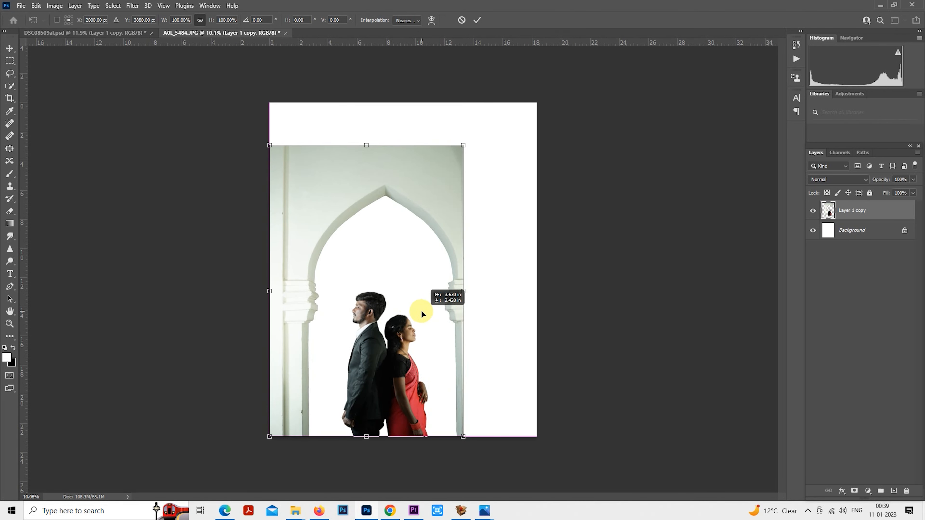
pyautogui.moveTo(463, 145); pyautogui.dragTo(505, 125)
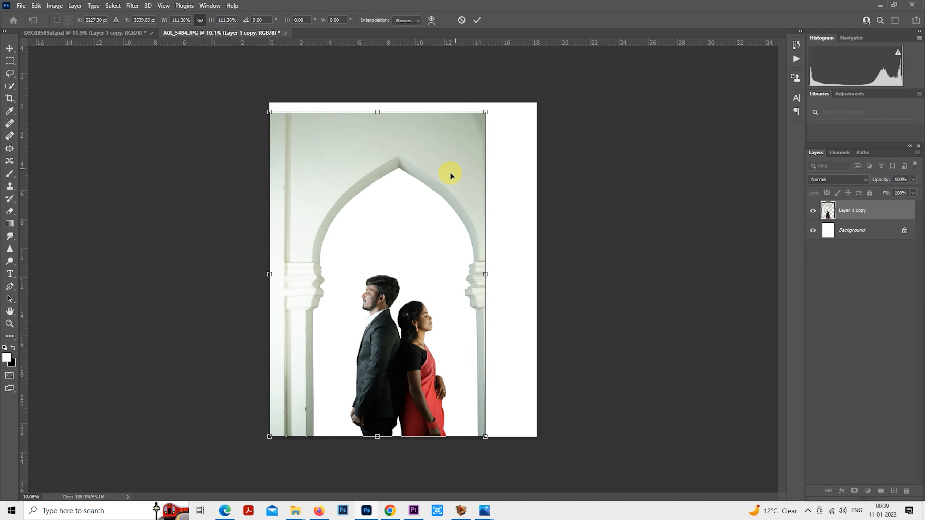
pyautogui.moveTo(432, 186); pyautogui.dragTo(440, 189)
pyautogui.press('Return')
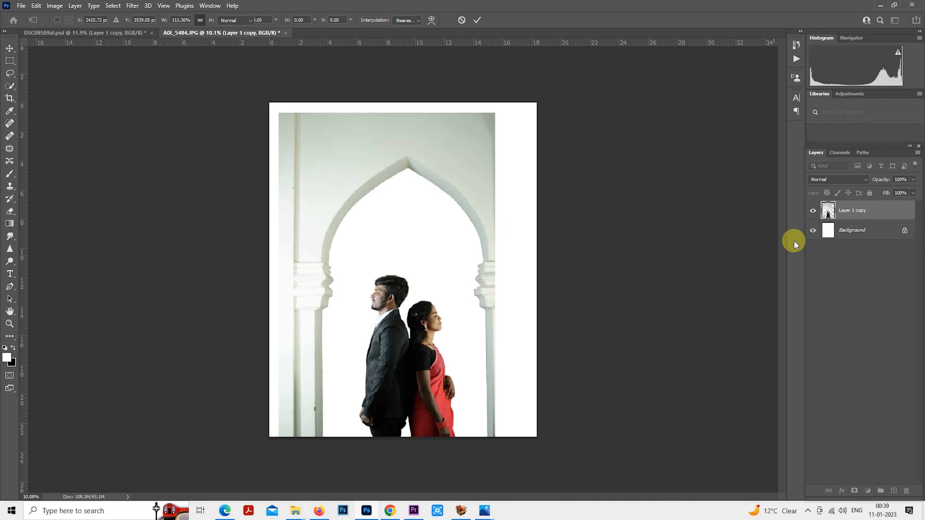
# - Copy the couple from the arch layer onto a separate layer with a rectangular selection and hide that new layer
pyautogui.press('m')
pyautogui.moveTo(350, 258); pyautogui.dragTo(462, 459)
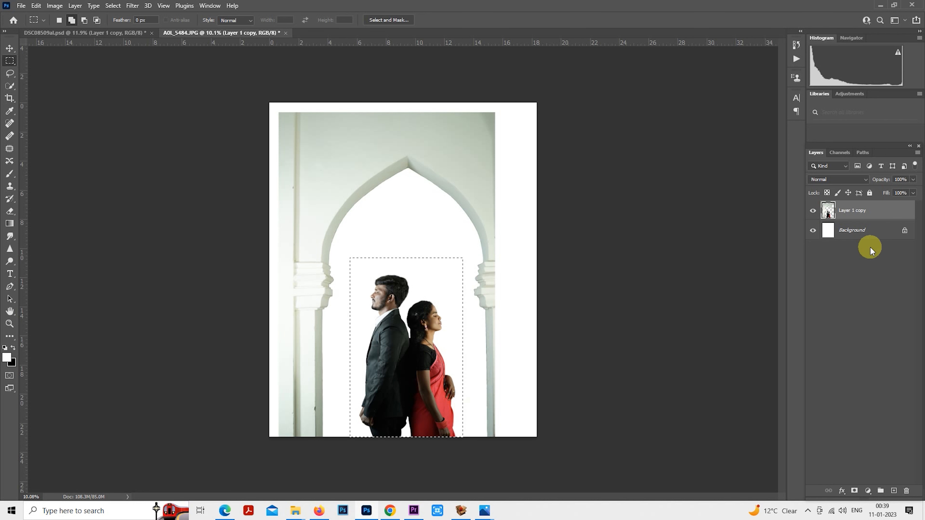
pyautogui.hotkey('ctrl', 'j')
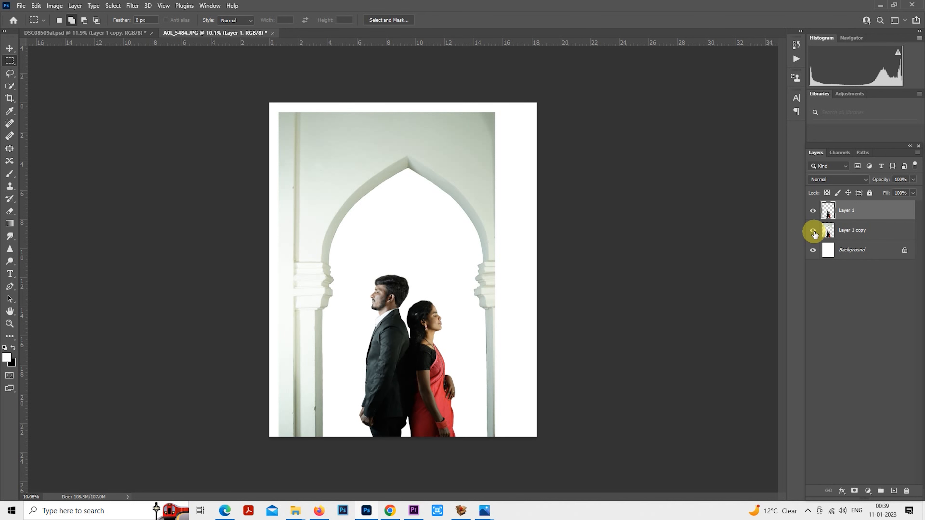
pyautogui.click(813, 210)
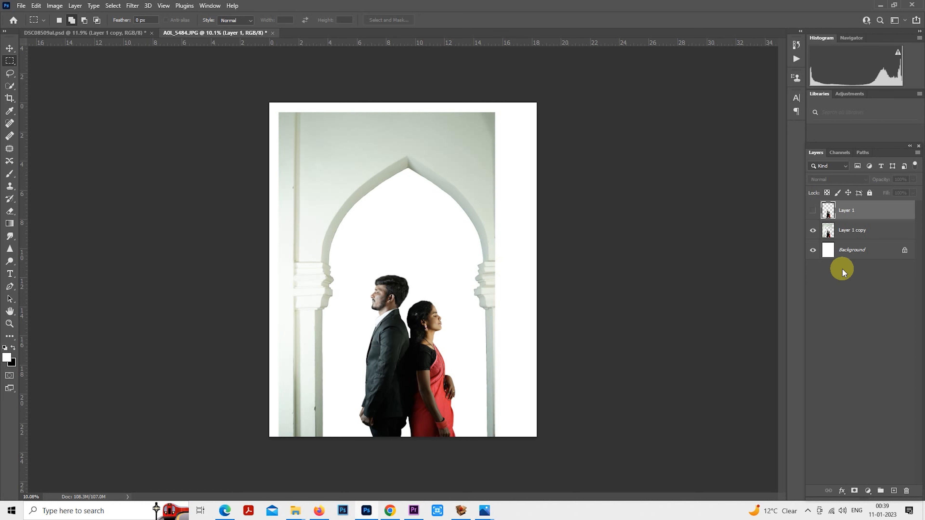
pyautogui.keyDown('shift'); pyautogui.click(861, 233); pyautogui.keyUp('shift')
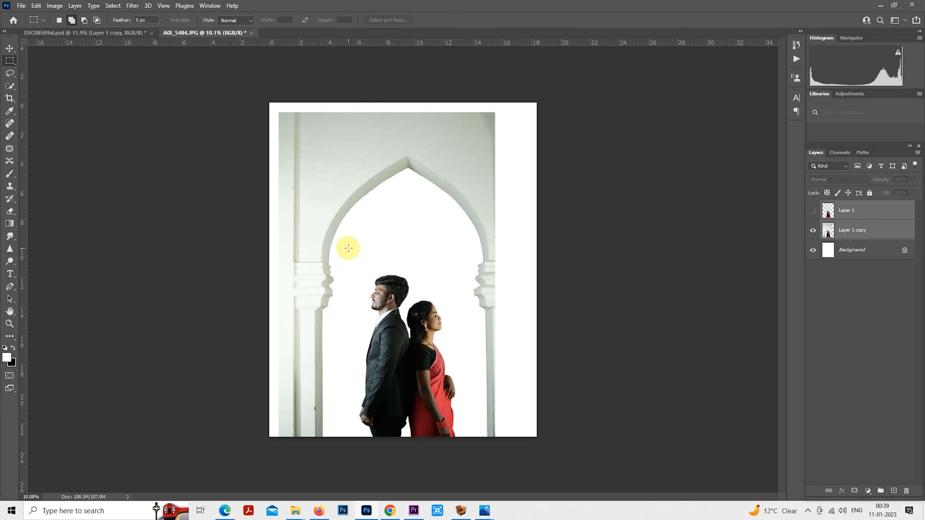
pyautogui.moveTo(348, 248); pyautogui.dragTo(463, 449)
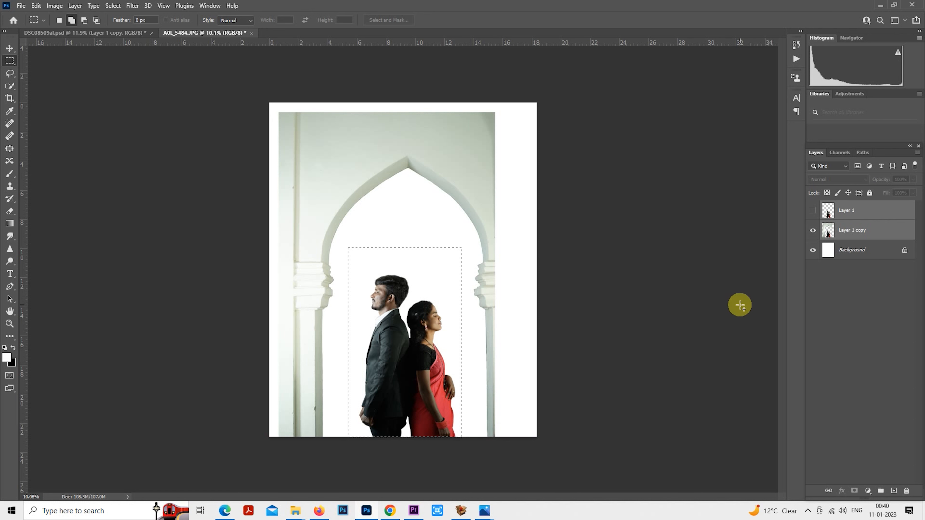
pyautogui.click(833, 235)
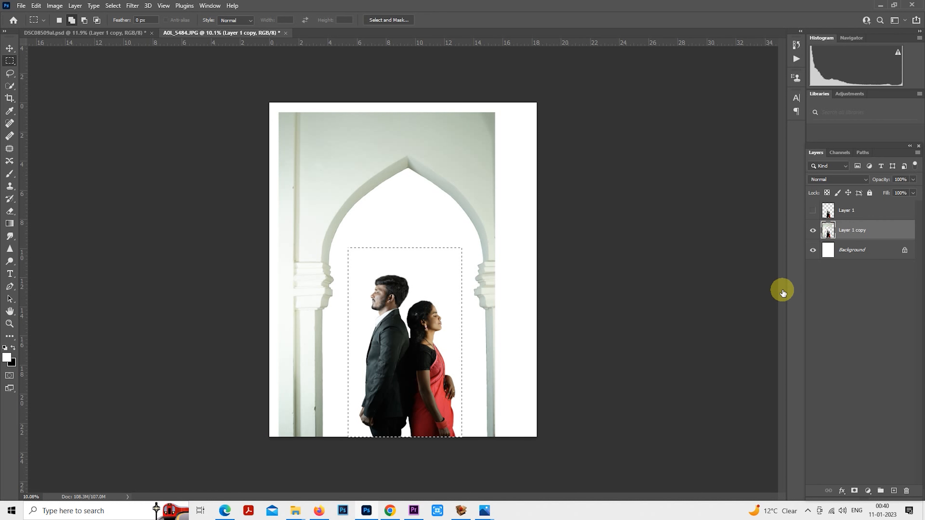
pyautogui.hotkey('ctrl', 'd')
# - Duplicate Layer 1 copy, hide the original, and delete the couple from the duplicate so it holds only the arch
pyautogui.moveTo(848, 232); pyautogui.dragTo(893, 491)
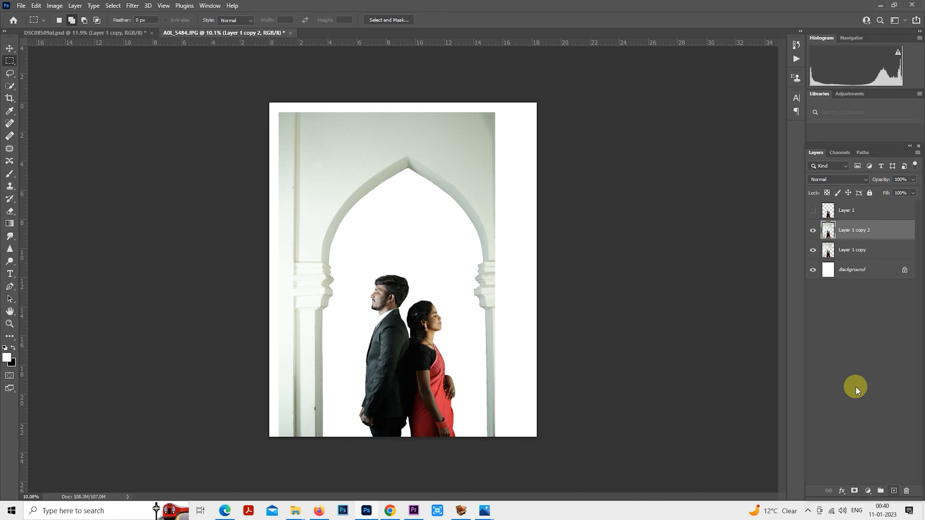
pyautogui.click(812, 250)
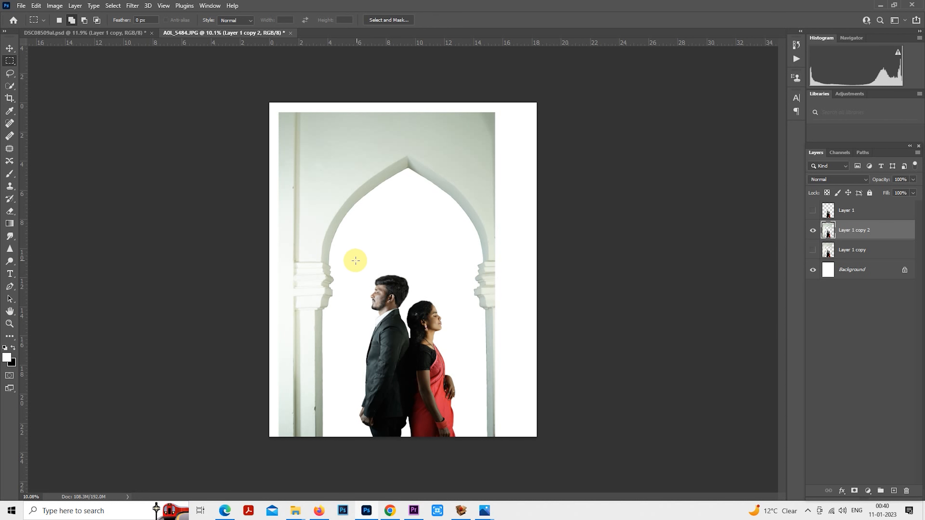
pyautogui.moveTo(348, 249); pyautogui.dragTo(466, 452)
pyautogui.press('Delete')
pyautogui.hotkey('ctrl', 'd')
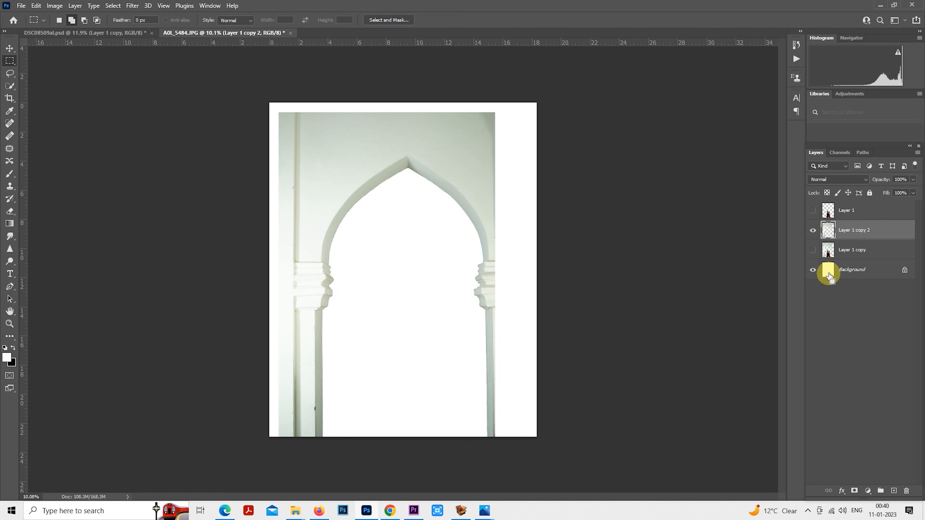
# - Duplicate the arch-only layer and fill the Background layer with black
pyautogui.hotkey('ctrl', 'j')
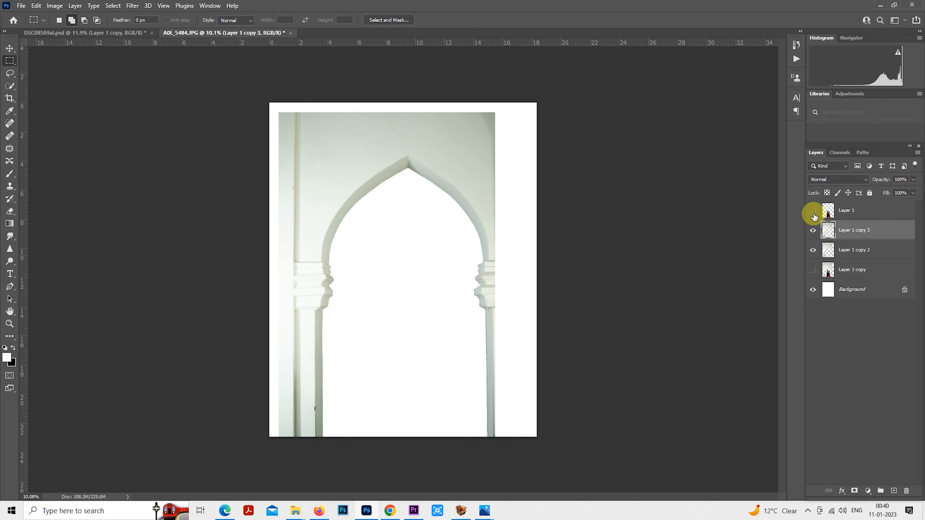
pyautogui.click(837, 295)
pyautogui.hotkey('ctrl', 'BackSpace')
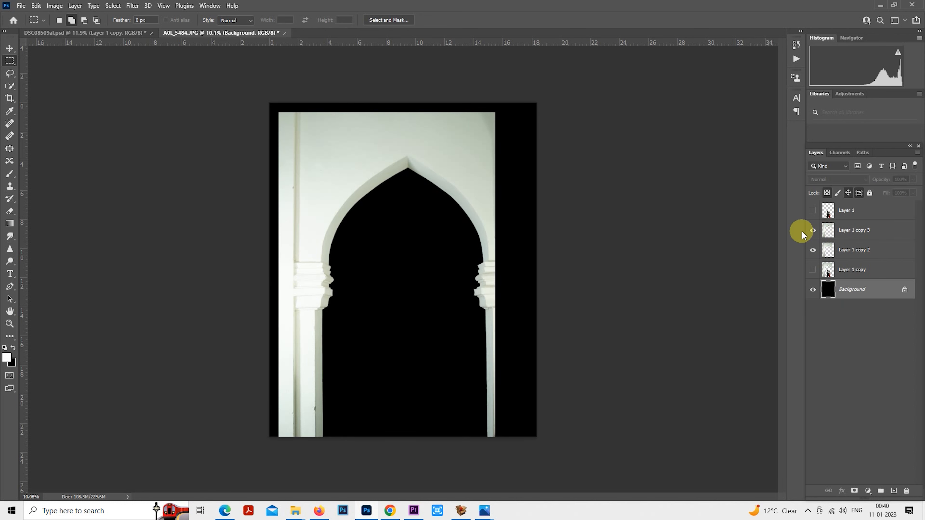
# - Flip the upper arch layer, Layer 1 copy 3, horizontally and move it to the canvas's right edge
pyautogui.click(813, 236)
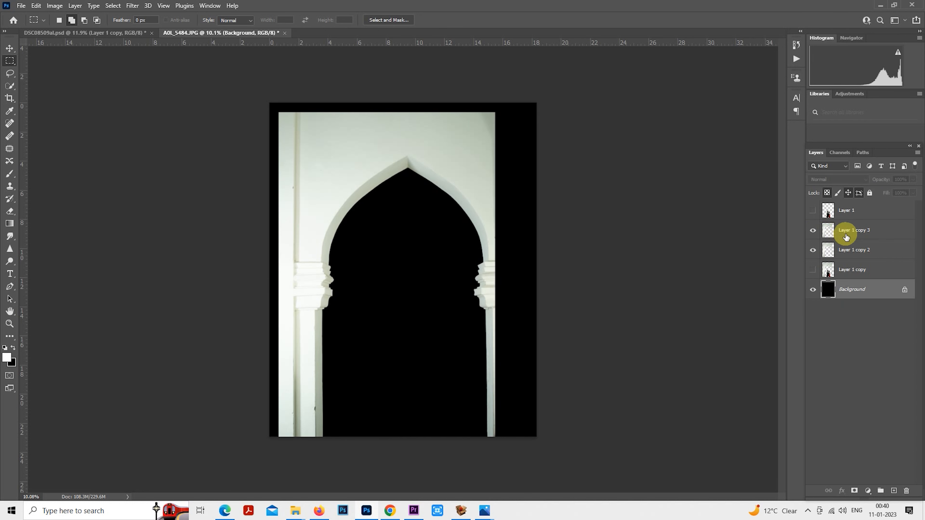
pyautogui.click(847, 232)
pyautogui.rightClick(392, 190)
pyautogui.click(434, 279)
pyautogui.rightClick(418, 226)
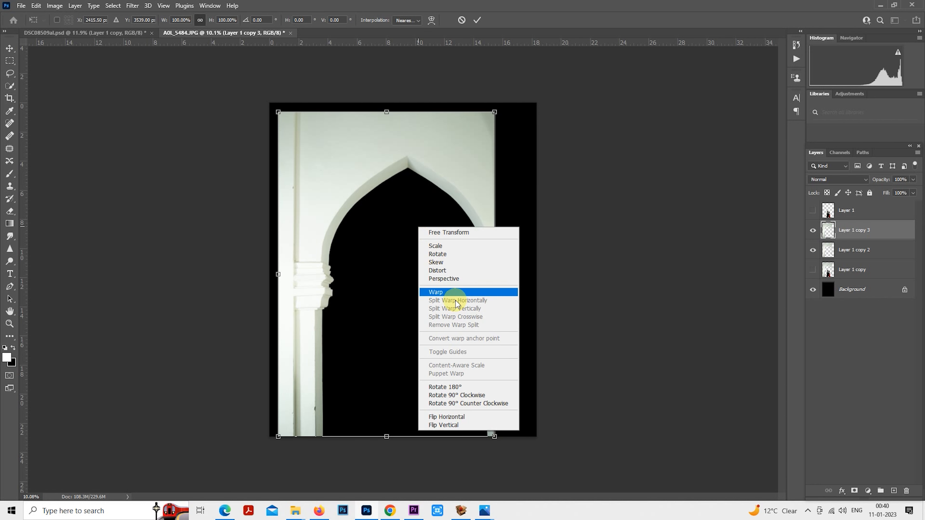
pyautogui.click(463, 416)
pyautogui.moveTo(447, 319); pyautogui.dragTo(485, 311)
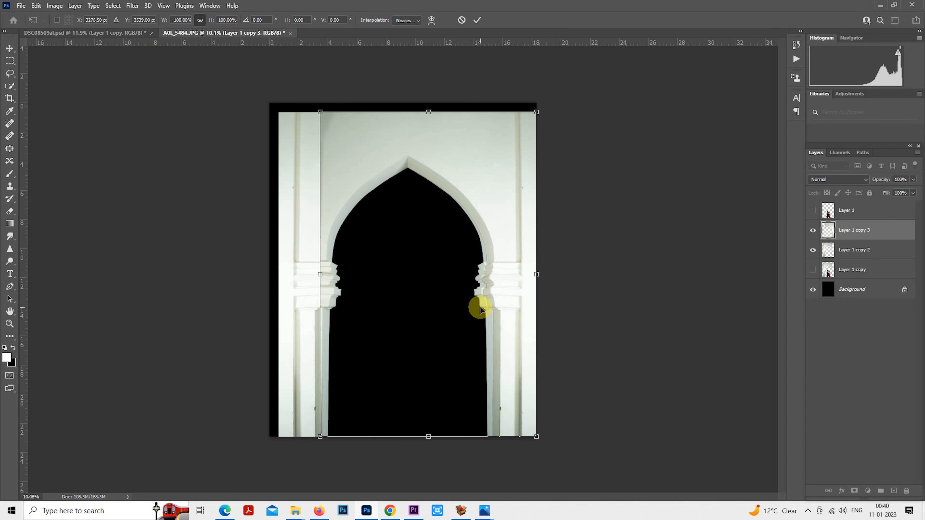
pyautogui.click(481, 309)
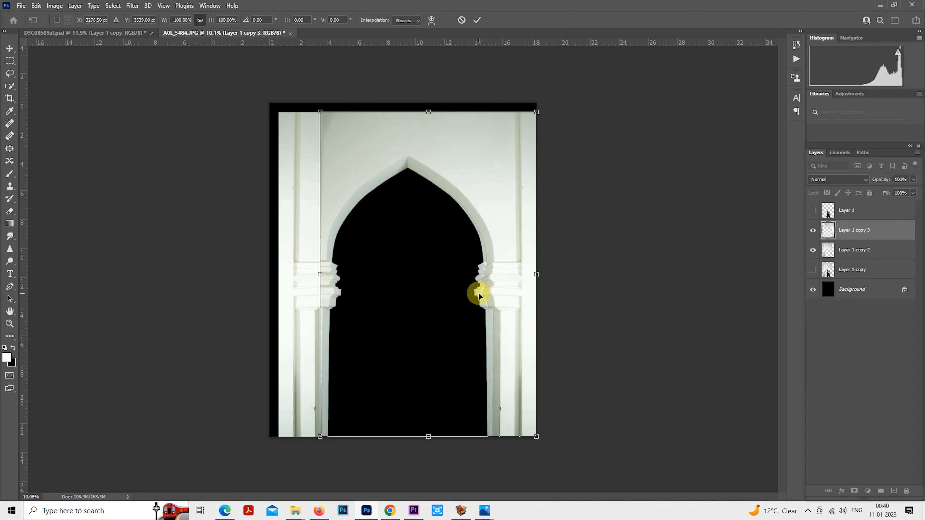
pyautogui.press('Return')
pyautogui.press('m')
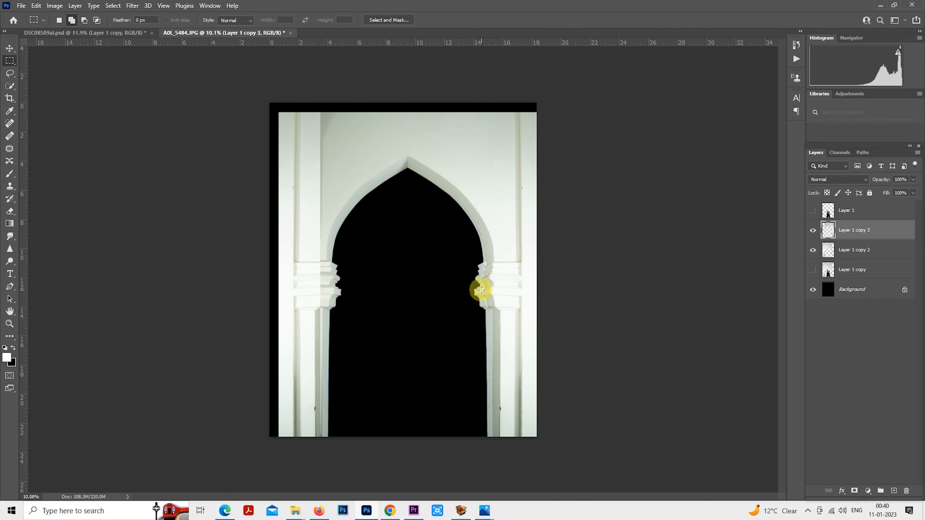
# - Lower the flipped arch layer's opacity to 70% and shift it slightly left to overlap the original arch
pyautogui.rightClick(440, 252)
pyautogui.click(484, 335)
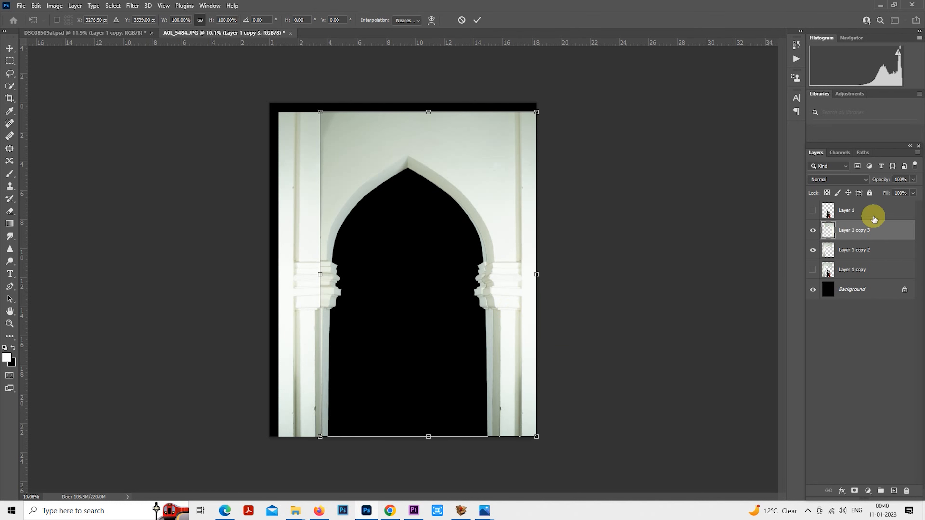
pyautogui.moveTo(881, 178); pyautogui.dragTo(866, 179)
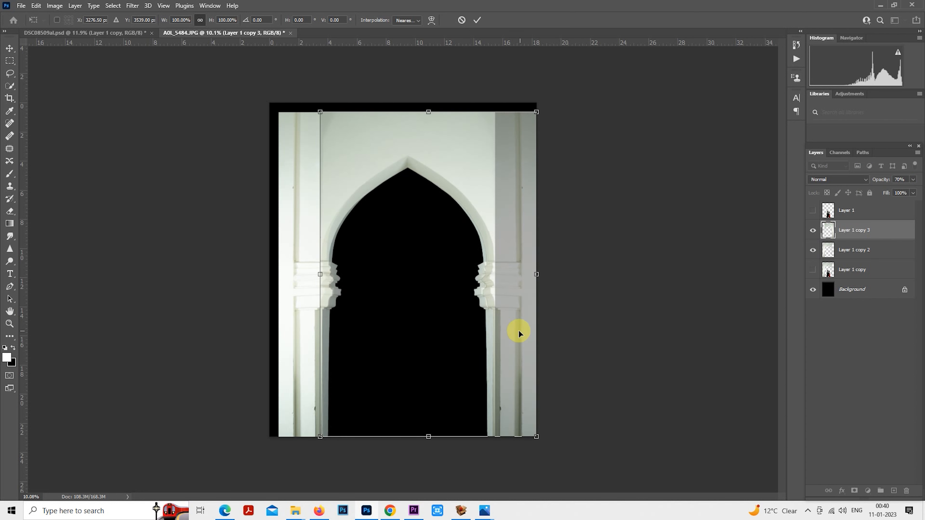
pyautogui.moveTo(519, 332)
pyautogui.mouseDown()
pyautogui.moveTo(510, 334)
pyautogui.moveTo(533, 334)
pyautogui.moveTo(515, 334)
pyautogui.mouseUp()
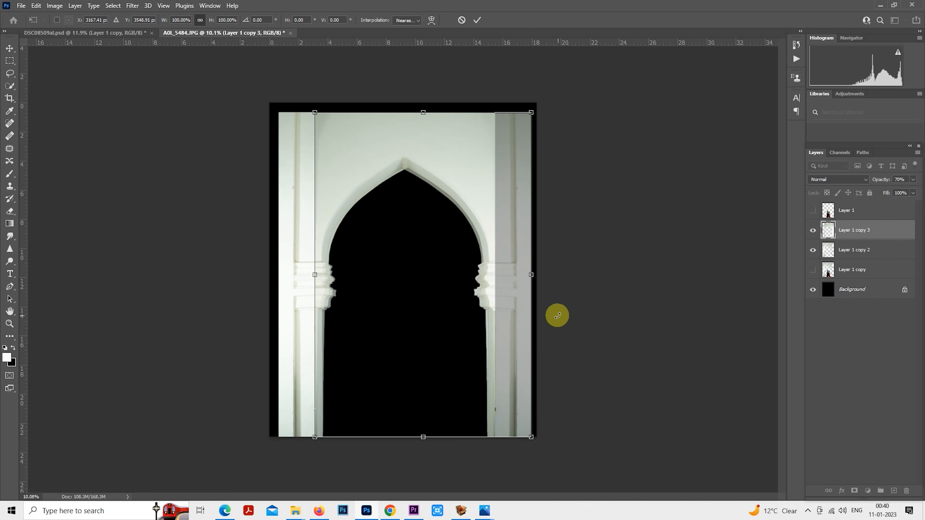
pyautogui.press('Return')
pyautogui.press('m')
# - Nudge the flipped arch slightly to align it with the original arch and restore its opacity to 100%
pyautogui.rightClick(496, 197)
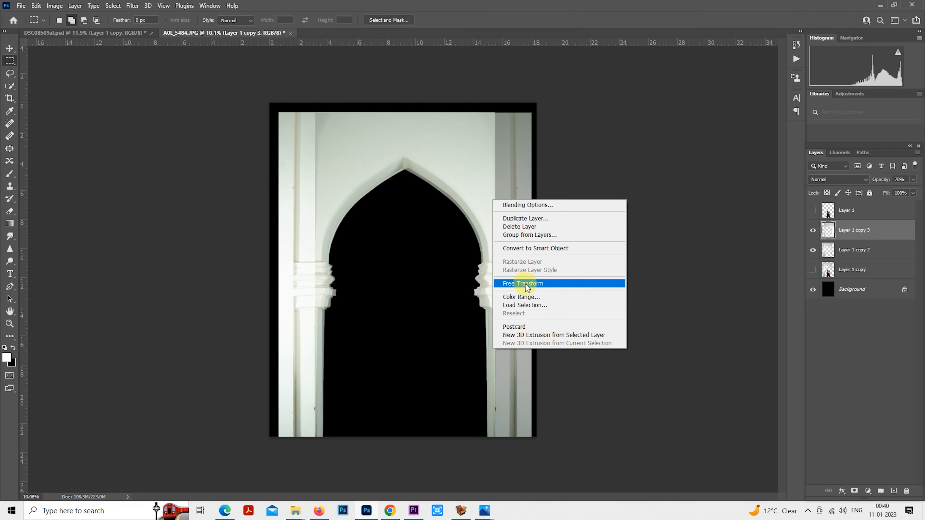
pyautogui.click(528, 286)
pyautogui.moveTo(505, 275); pyautogui.dragTo(508, 271)
pyautogui.press('Return')
pyautogui.press('m')
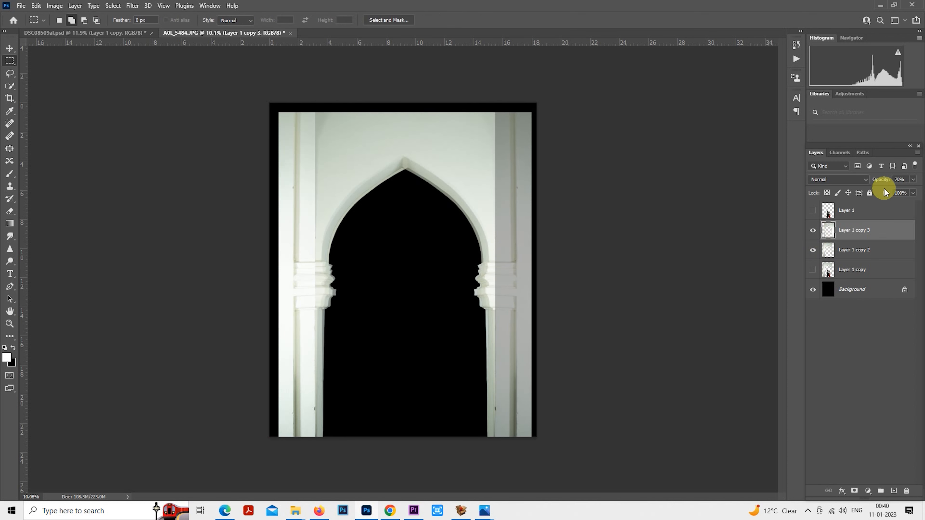
pyautogui.moveTo(876, 181); pyautogui.dragTo(907, 179)
# - Add a layer mask to Layer 1 copy 2 and activate the Brush tool for painting on it
pyautogui.scroll(2, 501, 311)
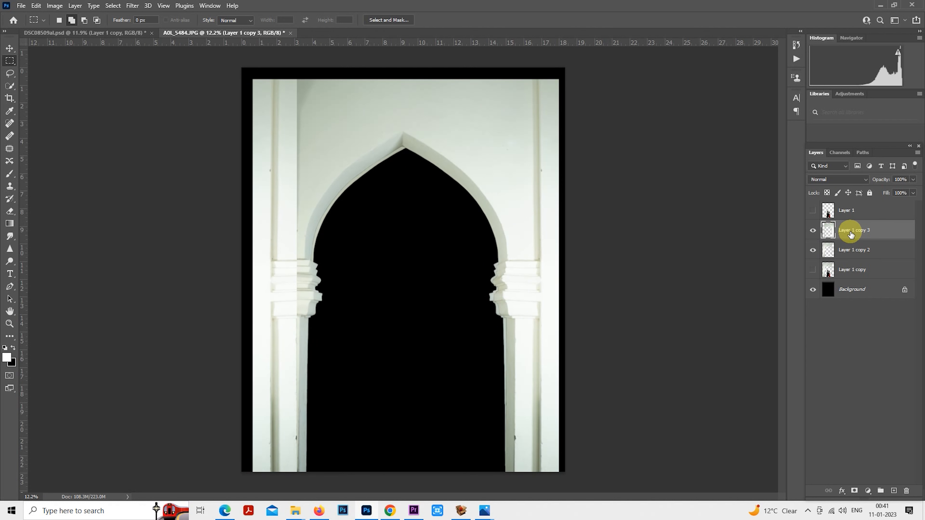
pyautogui.click(847, 250)
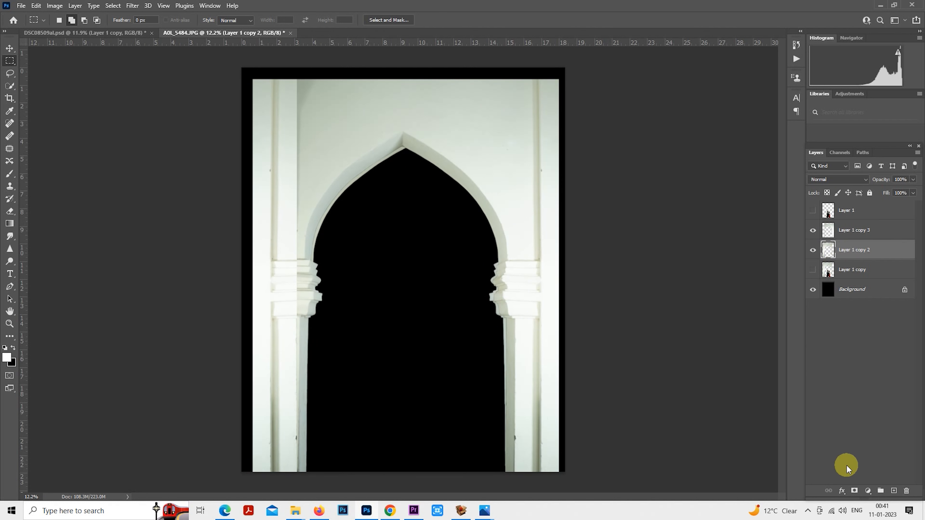
pyautogui.click(853, 492)
pyautogui.scroll(-1, 320, 237)
pyautogui.scroll(1, 263, 224)
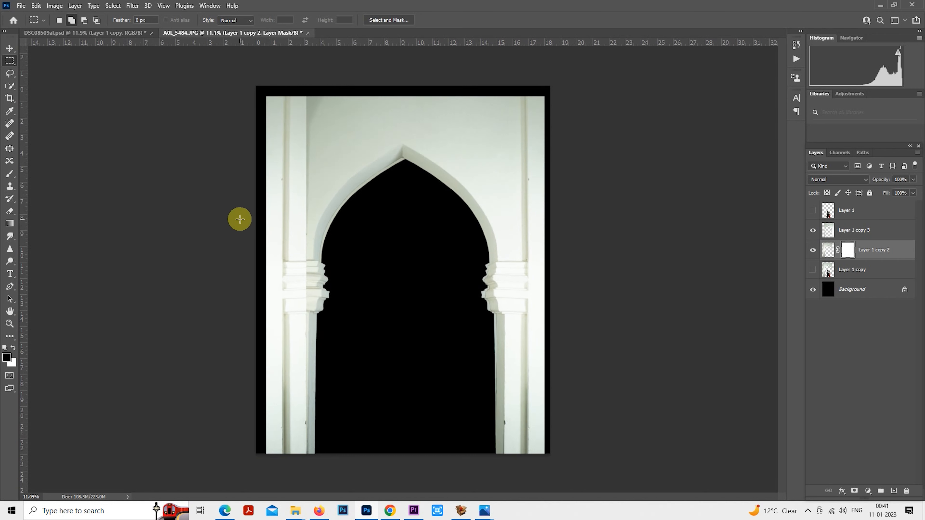
pyautogui.click(10, 211)
pyautogui.click(10, 175)
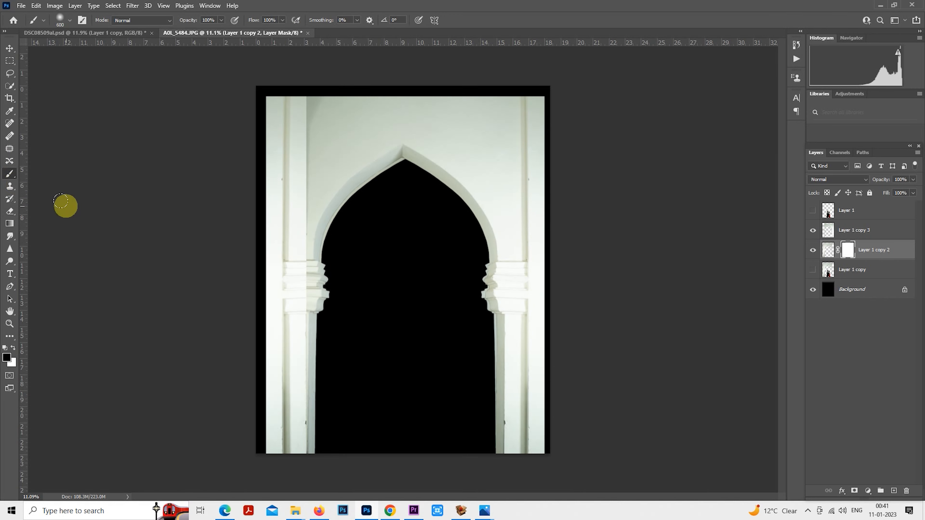
# - Mask out the original arch's doubled inner edge with a soft black brush enlarged to 900, undoing the stroke that cuts into the left column
pyautogui.scroll(-1, 401, 187)
pyautogui.scroll(3, 425, 185)
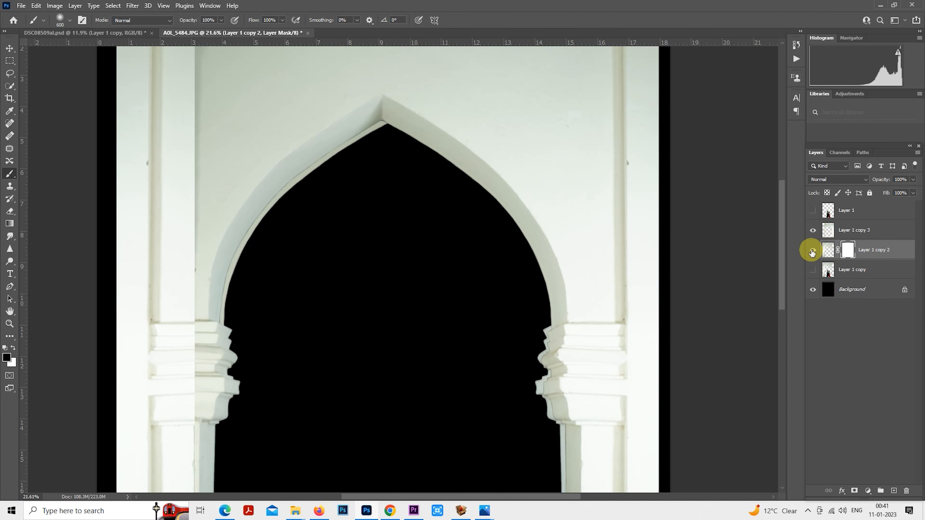
pyautogui.click(813, 251)
pyautogui.click(812, 251)
pyautogui.scroll(-2, 444, 240)
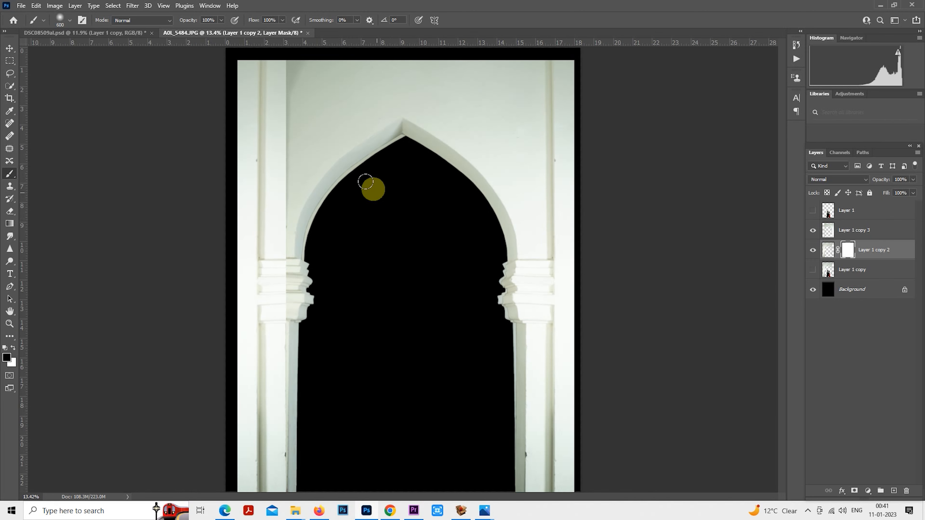
pyautogui.press(']')
pyautogui.press(']')
pyautogui.press(']')
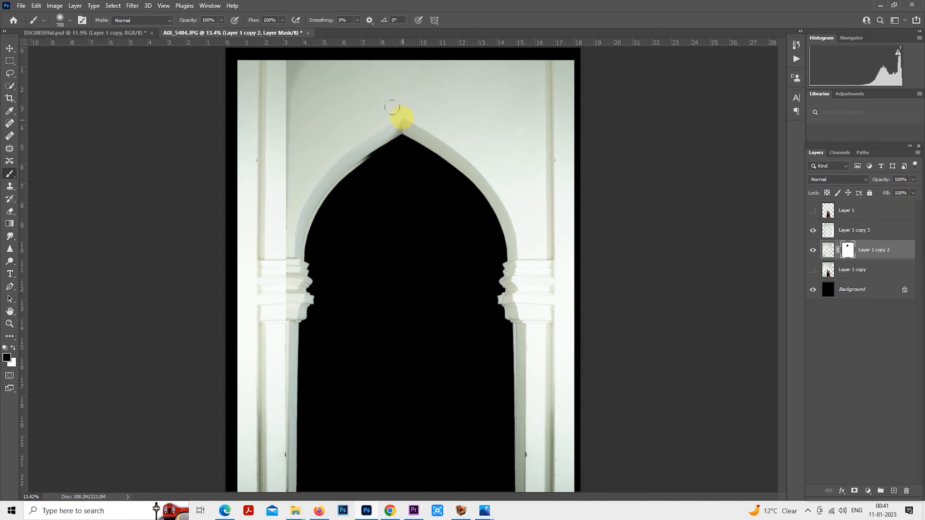
pyautogui.moveTo(280, 182); pyautogui.dragTo(280, 314)
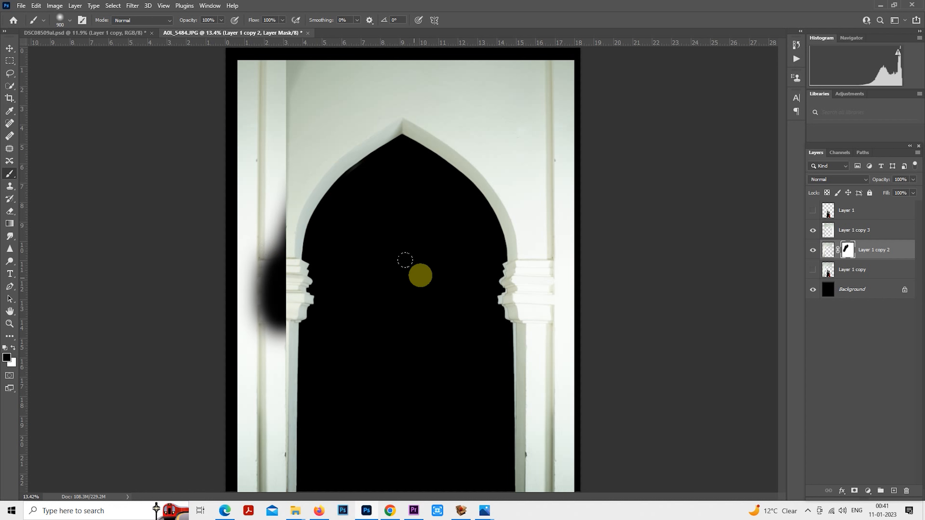
pyautogui.hotkey('ctrl', 'z')
pyautogui.scroll(-2, 378, 233)
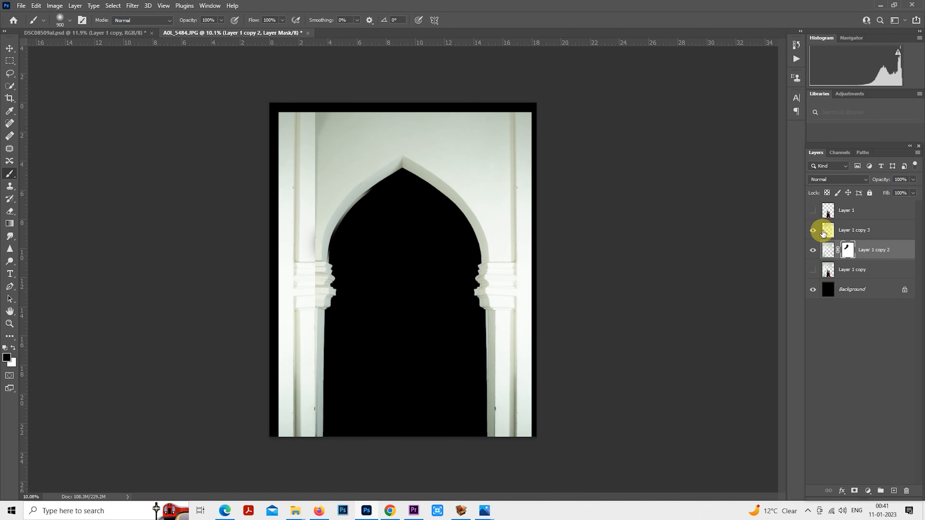
# - Hide and show Layer 1 copy 3 repeatedly to examine how the original arch beneath it lines up
pyautogui.click(813, 231)
pyautogui.click(813, 232)
pyautogui.click(818, 234)
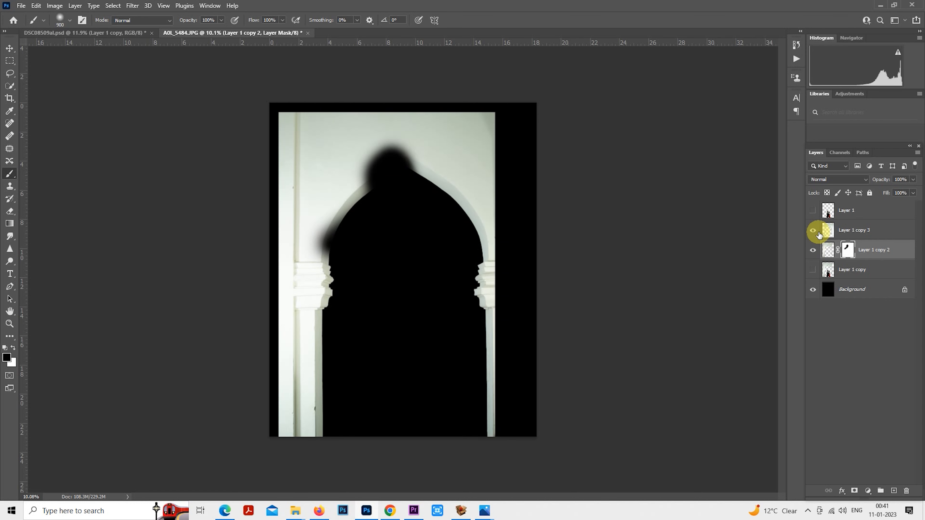
pyautogui.click(816, 231)
pyautogui.click(816, 232)
pyautogui.click(816, 231)
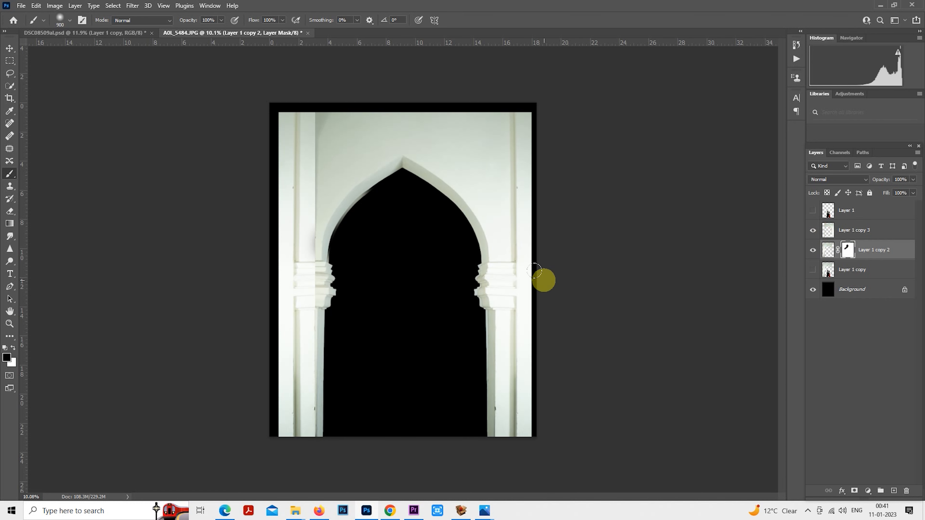
pyautogui.scroll(1, 535, 271)
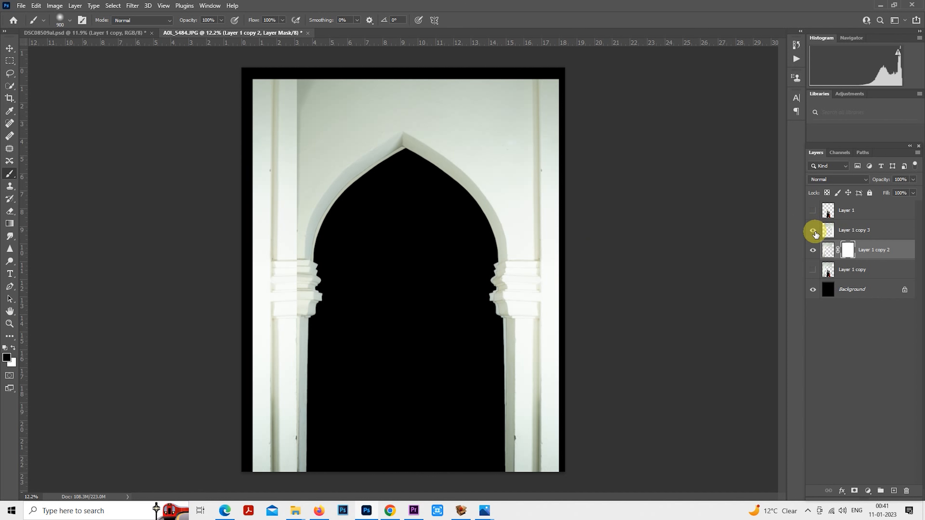
pyautogui.click(813, 230)
pyautogui.click(813, 230)
# - Add a layer mask to Layer 1 copy 3 and paint out its hard edge over the left column in black
pyautogui.click(849, 230)
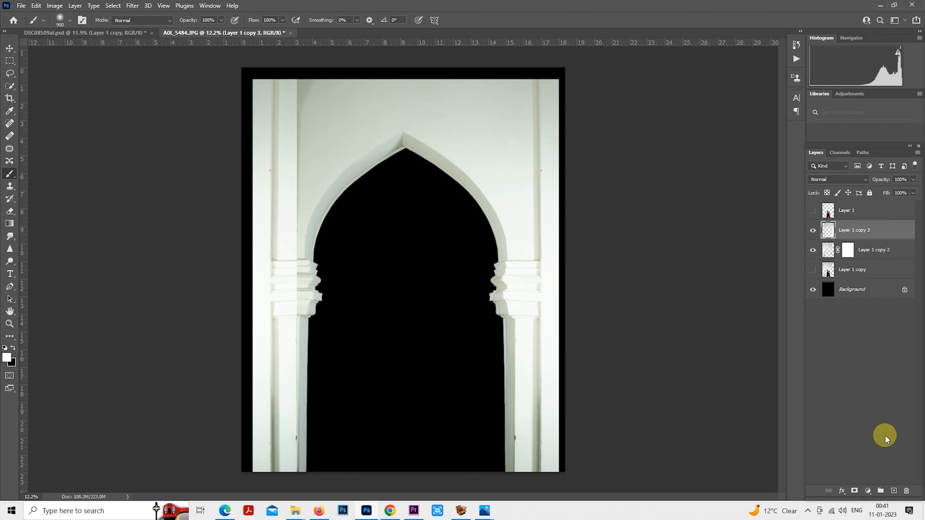
pyautogui.click(855, 491)
pyautogui.press('x')
pyautogui.scroll(-1, 324, 217)
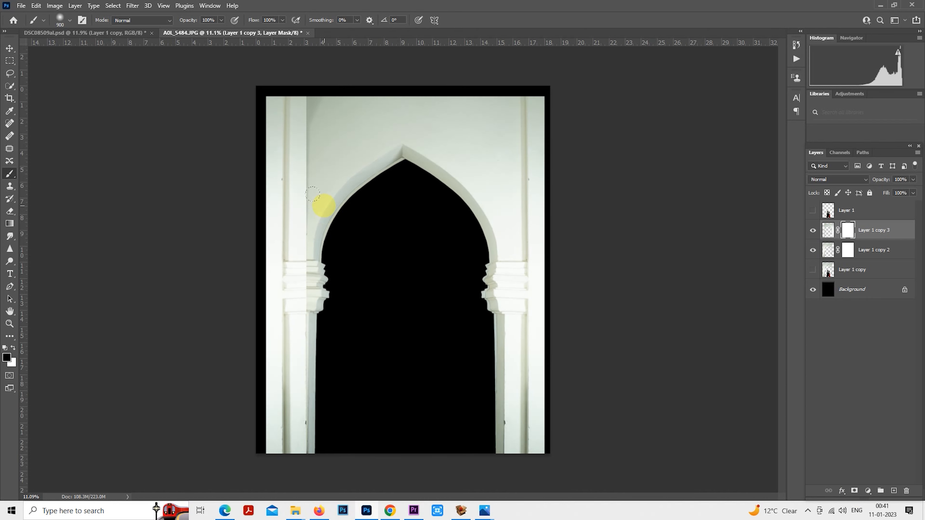
pyautogui.moveTo(328, 104); pyautogui.dragTo(302, 106)
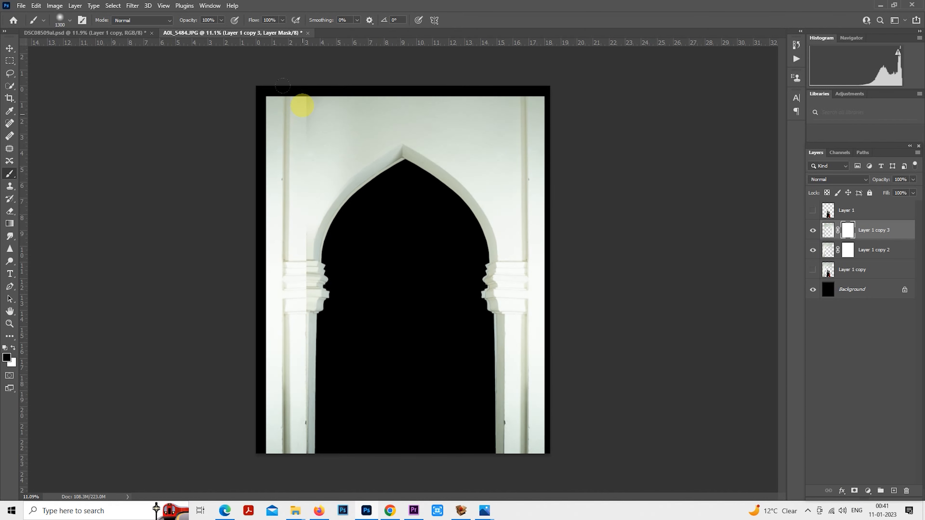
pyautogui.press('[')
pyautogui.press('[')
pyautogui.moveTo(271, 235)
pyautogui.mouseDown()
pyautogui.moveTo(270, 326)
pyautogui.moveTo(309, 305)
pyautogui.moveTo(430, 295)
pyautogui.moveTo(400, 244)
pyautogui.mouseUp()
# - Mask out the flipped layer's overlap around the left column capital and pillar with a soft brush sized 400
pyautogui.scroll(5, 275, 289)
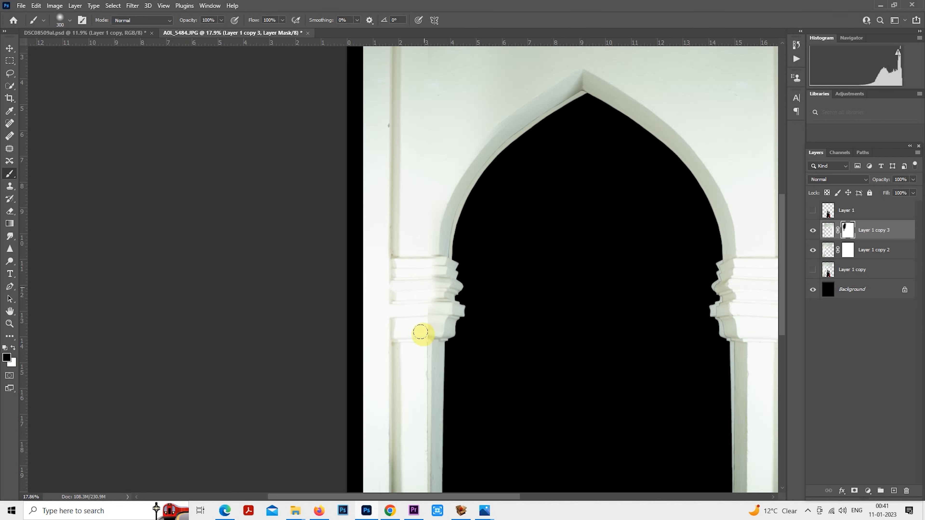
pyautogui.press(']')
pyautogui.moveTo(420, 332); pyautogui.dragTo(411, 365)
pyautogui.scroll(-4, 419, 330)
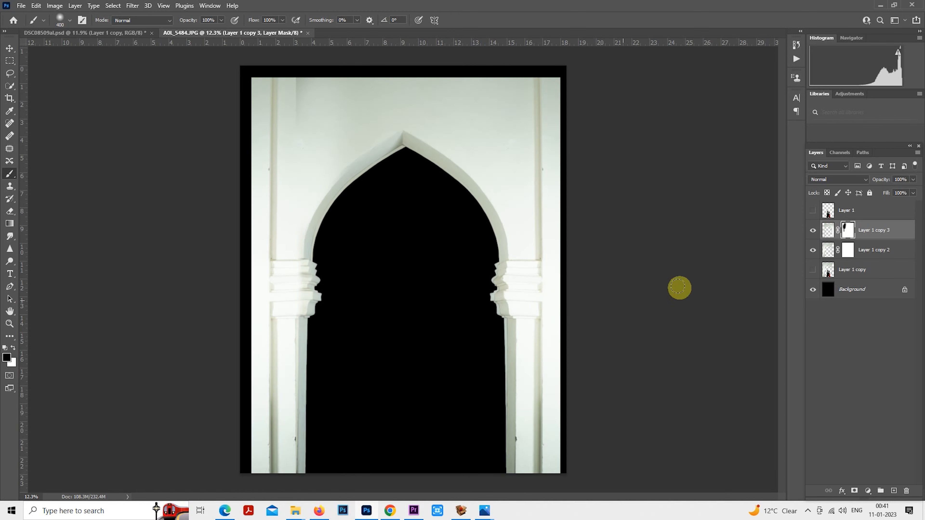
pyautogui.click(898, 180)
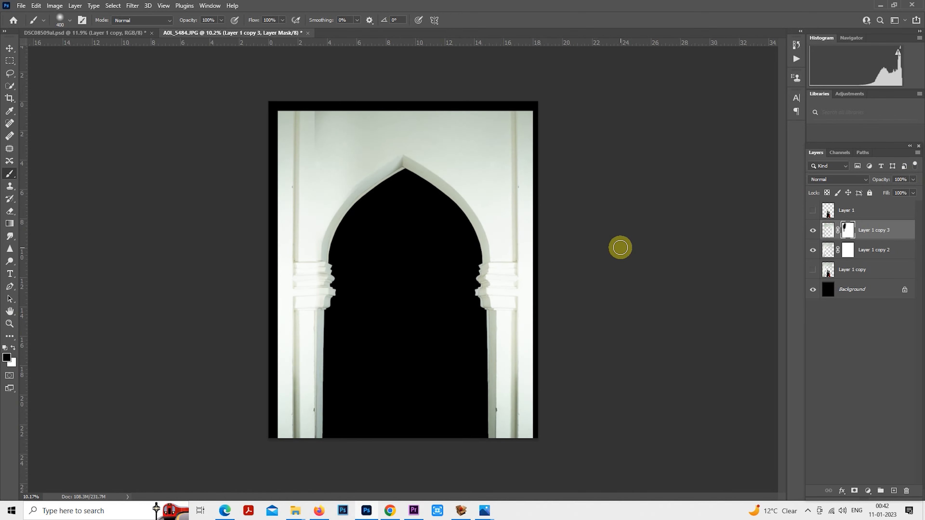
pyautogui.scroll(4, 413, 337)
pyautogui.moveTo(419, 326); pyautogui.dragTo(526, 297)
pyautogui.scroll(-4, 523, 295)
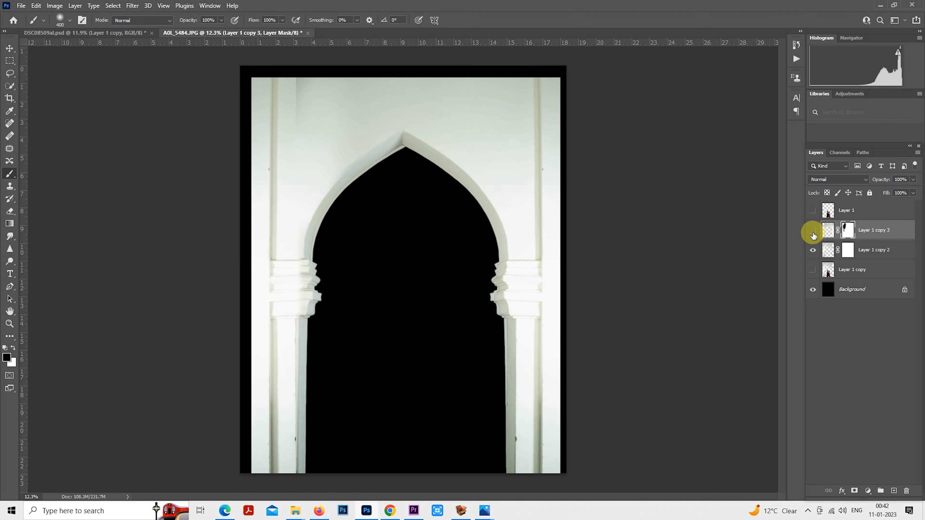
# - Delete the layer mask from Layer 1 copy 3 and leave the layer visible
pyautogui.click(813, 235)
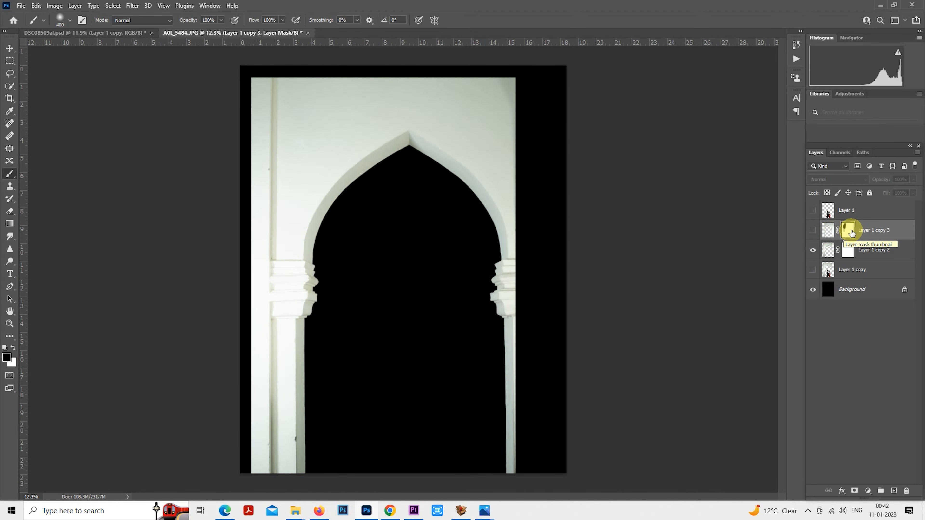
pyautogui.press('Delete')
pyautogui.scroll(-2, 521, 267)
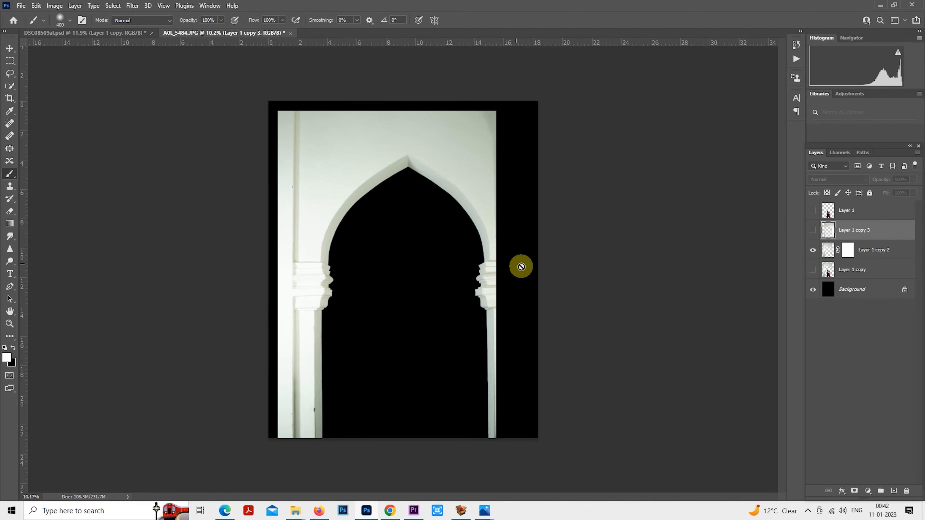
pyautogui.click(812, 233)
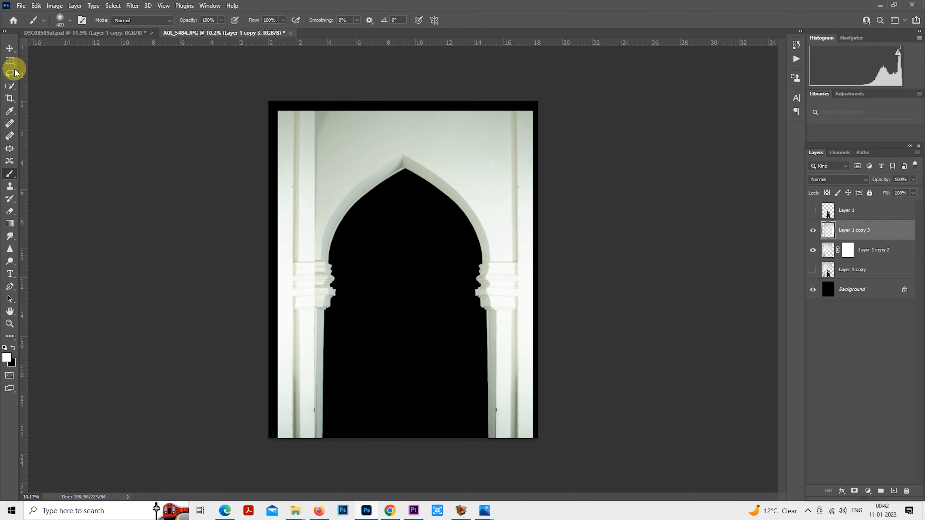
# - Free-transform the flipped arch on Layer 1 copy 3, narrowing its width to 99.12% and shifting it slightly right
pyautogui.click(9, 61)
pyautogui.scroll(-2, 540, 264)
pyautogui.rightClick(450, 217)
pyautogui.click(527, 302)
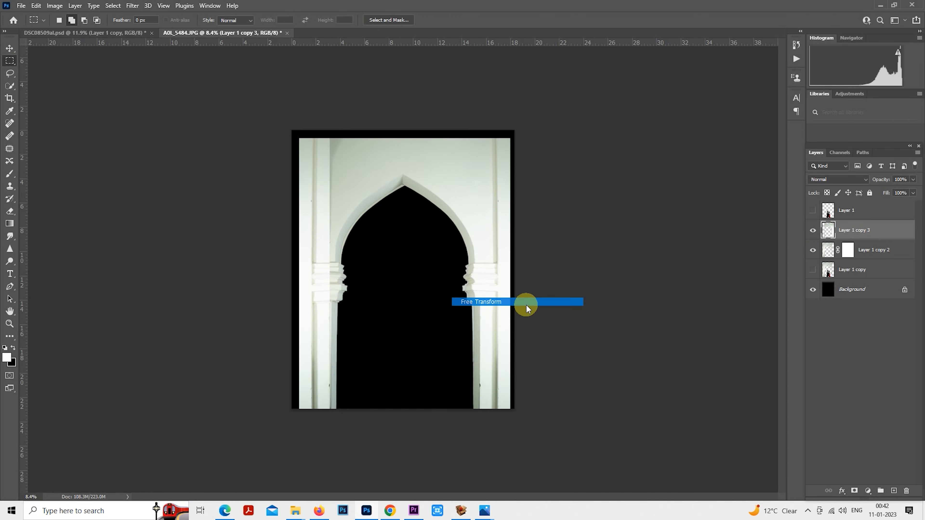
pyautogui.scroll(2, 471, 330)
pyautogui.moveTo(533, 275); pyautogui.dragTo(542, 277)
pyautogui.hotkey('ctrl', 'z')
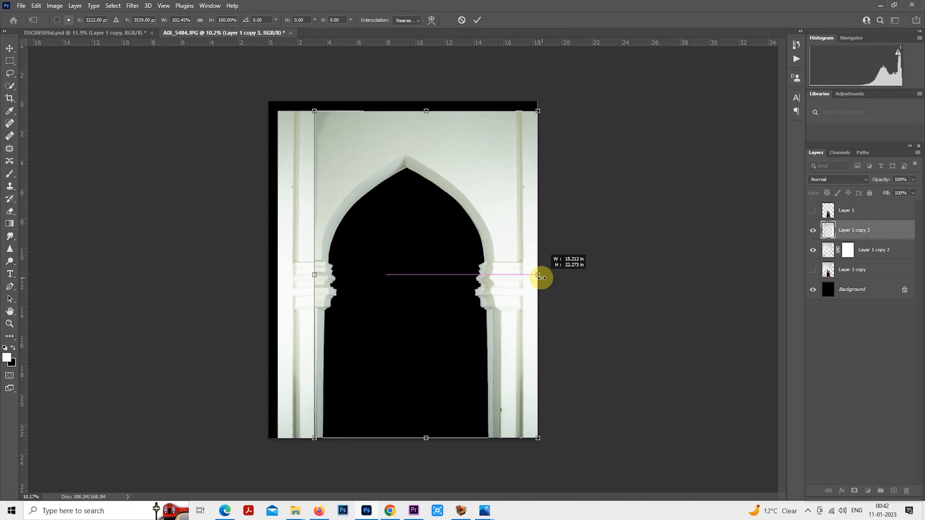
pyautogui.moveTo(534, 280); pyautogui.dragTo(532, 280)
pyautogui.moveTo(468, 228); pyautogui.dragTo(471, 229)
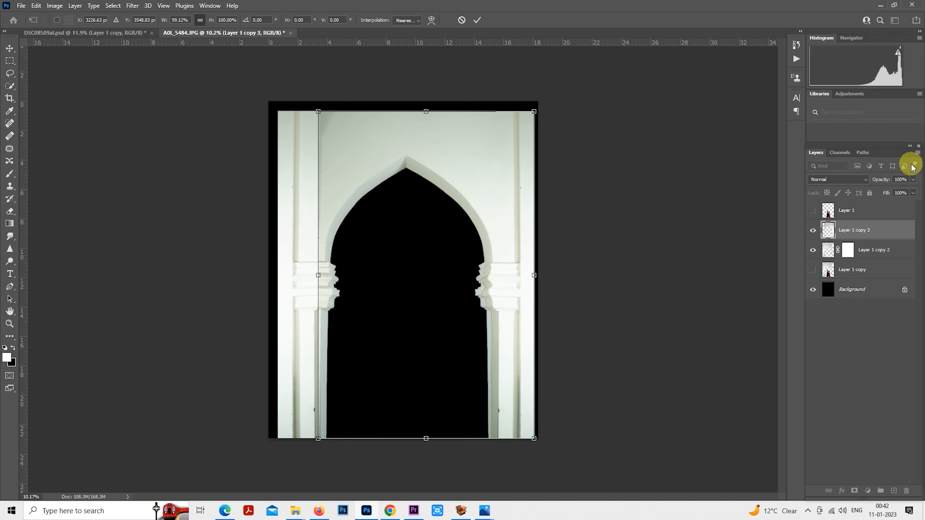
# - Lower Layer 1 copy 3's opacity to 86%, nudge it slightly up and left over the original arch, and apply the transform
pyautogui.moveTo(884, 177)
pyautogui.mouseDown()
pyautogui.moveTo(860, 181)
pyautogui.moveTo(875, 181)
pyautogui.mouseUp()
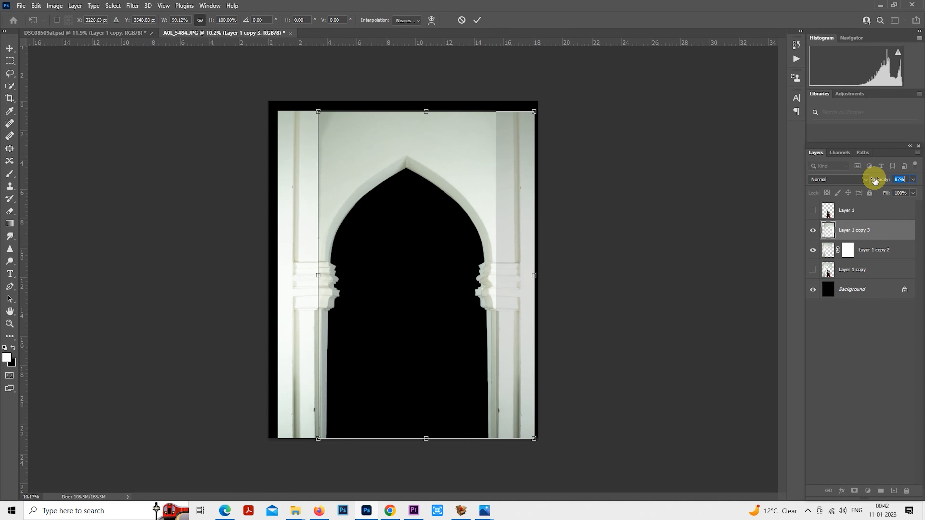
pyautogui.moveTo(507, 272)
pyautogui.mouseDown()
pyautogui.moveTo(492, 271)
pyautogui.moveTo(524, 268)
pyautogui.moveTo(500, 269)
pyautogui.mouseUp()
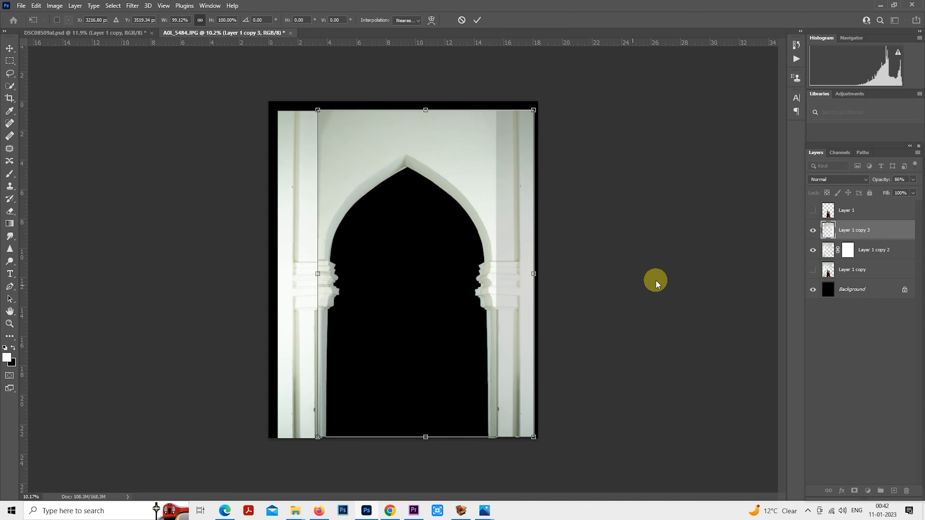
pyautogui.press('Return')
# - Erase the flipped layer's overlap along the left column with a large soft eraser and restore its opacity to 100%
pyautogui.press('m')
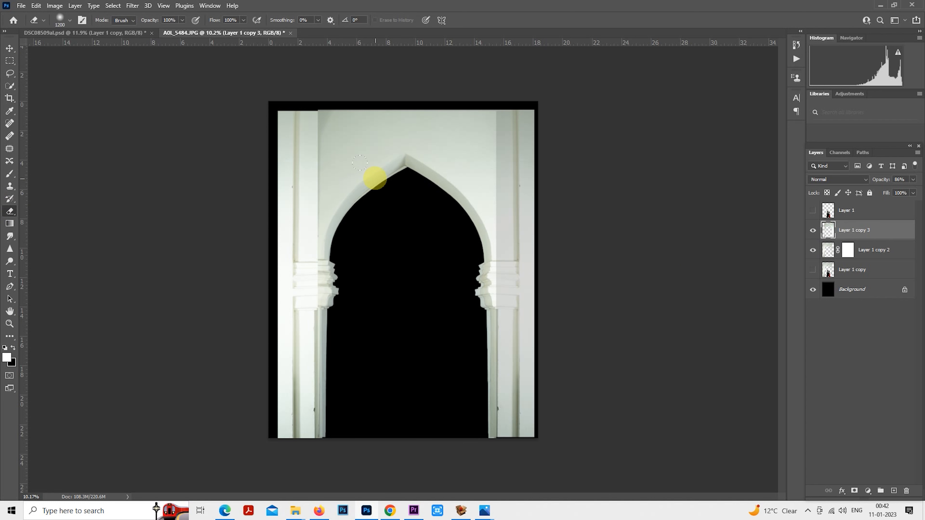
pyautogui.press(']')
pyautogui.moveTo(324, 109); pyautogui.dragTo(293, 141)
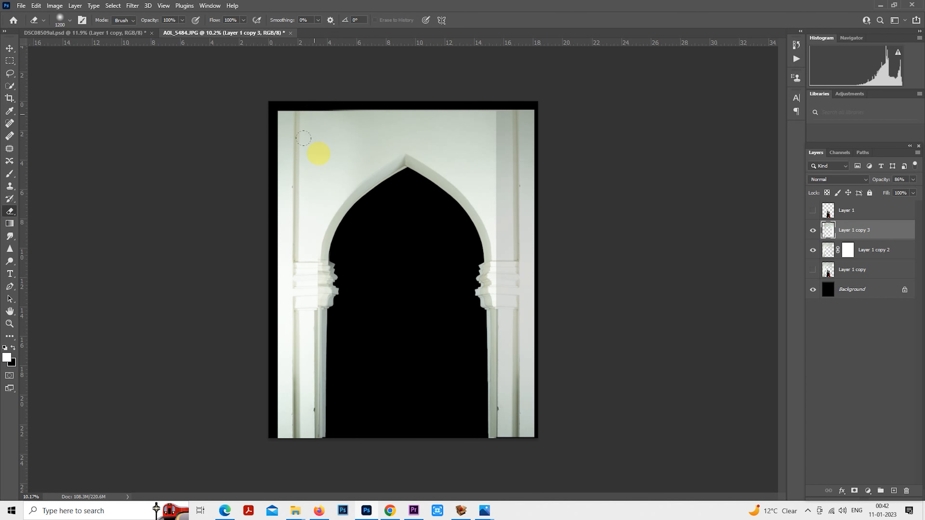
pyautogui.moveTo(321, 252); pyautogui.dragTo(323, 433)
pyautogui.press(']')
pyautogui.press(']')
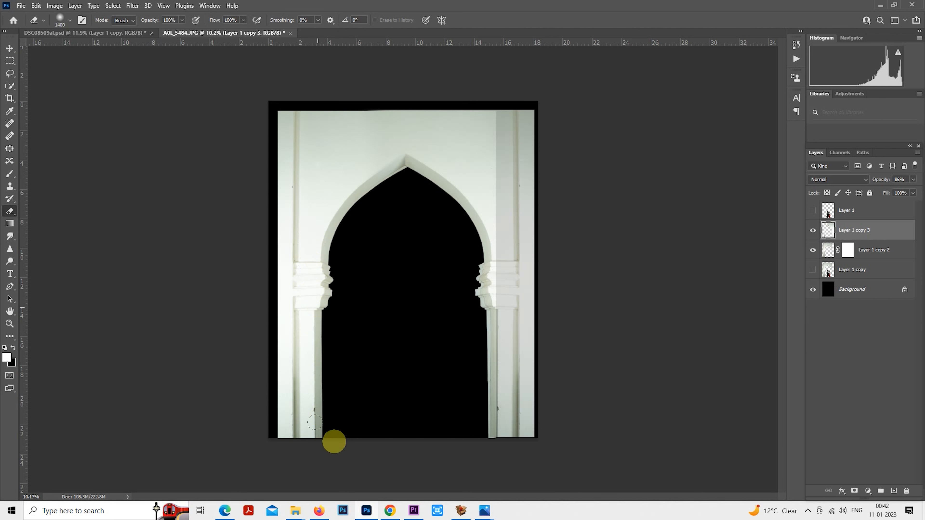
pyautogui.moveTo(901, 176); pyautogui.dragTo(915, 191)
# - Erase the original arch's doubled edge along the right capital and pillar on Layer 1 copy 2 with the soft eraser
pyautogui.scroll(2, 406, 251)
pyautogui.scroll(1, 432, 172)
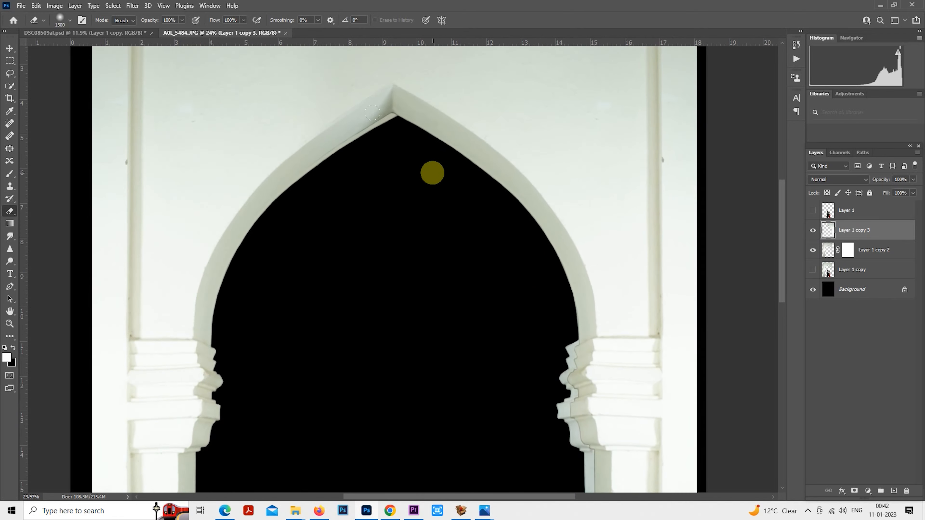
pyautogui.scroll(-2, 593, 313)
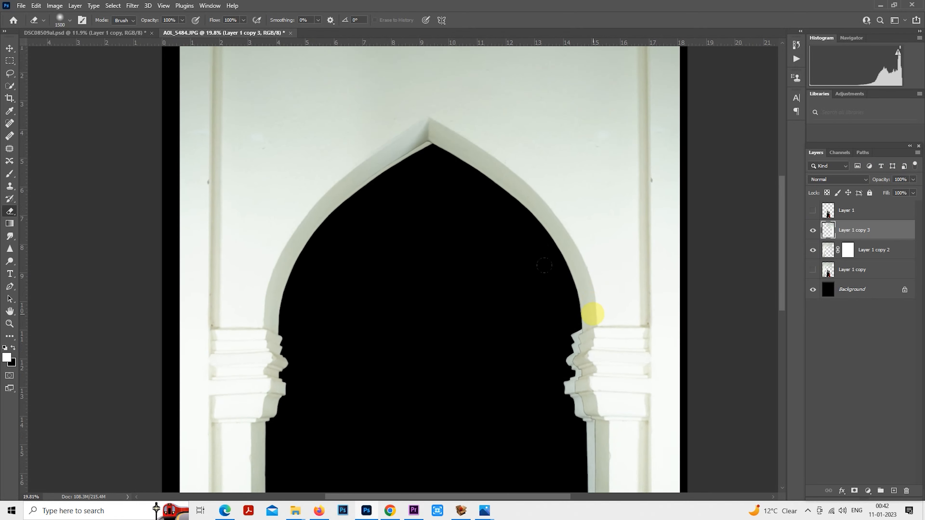
pyautogui.click(812, 250)
pyautogui.click(813, 250)
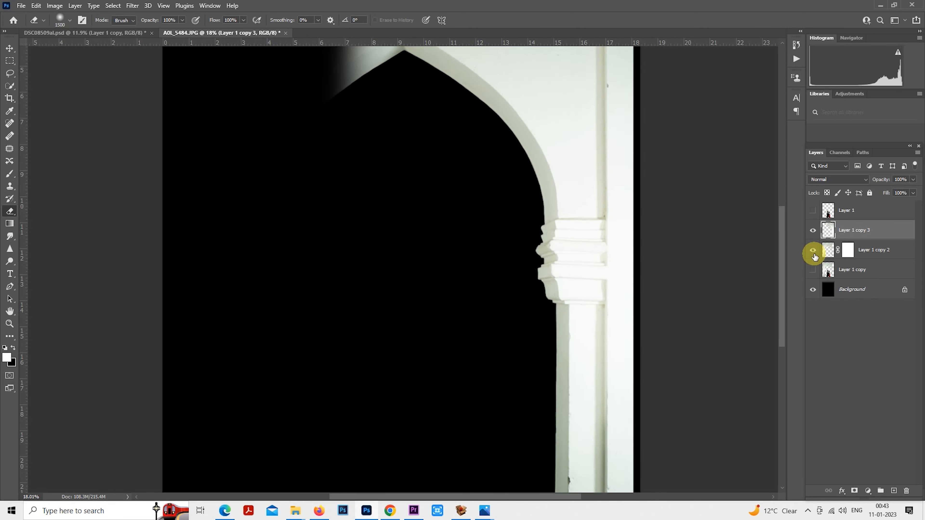
pyautogui.click(828, 250)
pyautogui.scroll(-1, 545, 277)
pyautogui.moveTo(545, 277)
pyautogui.mouseDown()
pyautogui.moveTo(529, 262)
pyautogui.moveTo(547, 451)
pyautogui.mouseUp()
pyautogui.scroll(3, 473, 221)
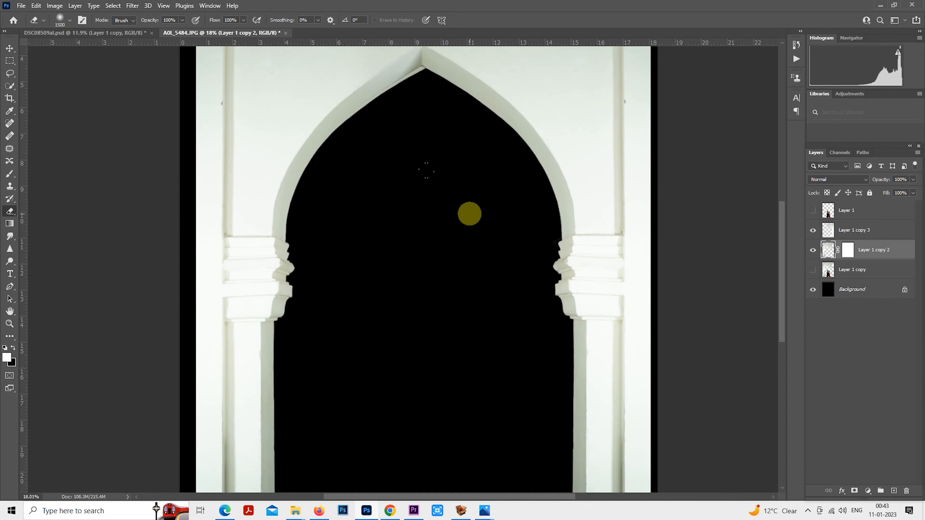
# - Try to erase the doubled inner edge left of the arch's peak on Layer 1 copy 2 with the eraser sized 800
pyautogui.scroll(2, 506, 302)
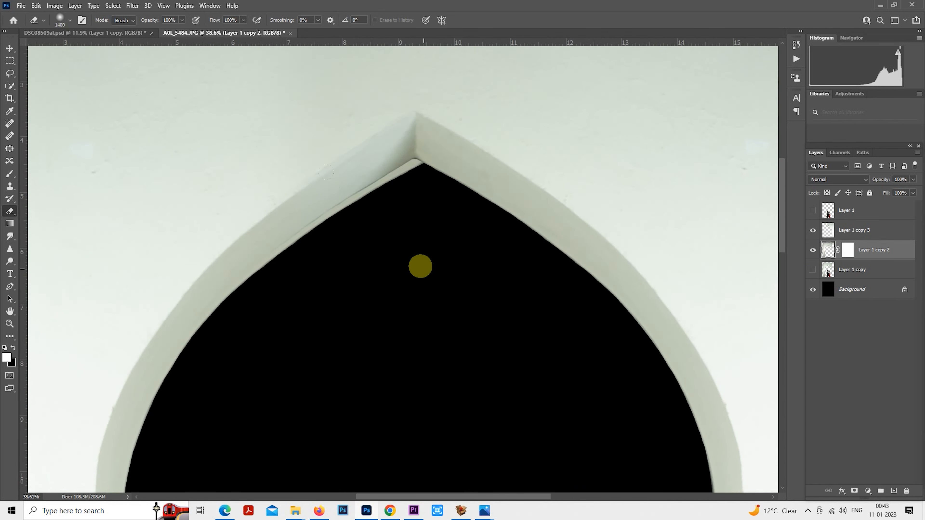
pyautogui.press('[')
pyautogui.press('[')
pyautogui.press('[')
pyautogui.press('[')
pyautogui.press('[')
pyautogui.press('[')
pyautogui.press('[')
pyautogui.moveTo(267, 312); pyautogui.dragTo(383, 207)
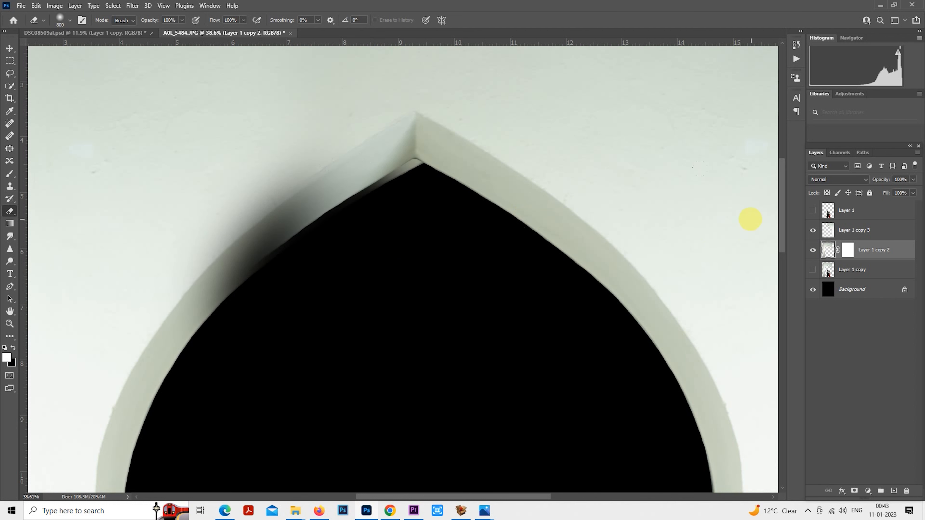
pyautogui.hotkey('ctrl', 'z')
# - Erase the doubled inner edge around the arch's peak on Layer 1 copy 3 to blend both halves
pyautogui.click(845, 231)
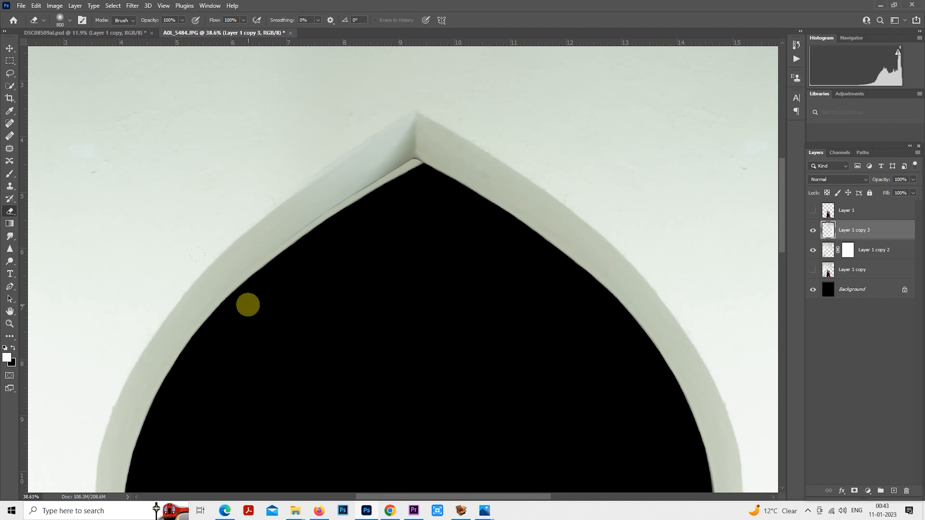
pyautogui.moveTo(406, 149); pyautogui.dragTo(358, 187)
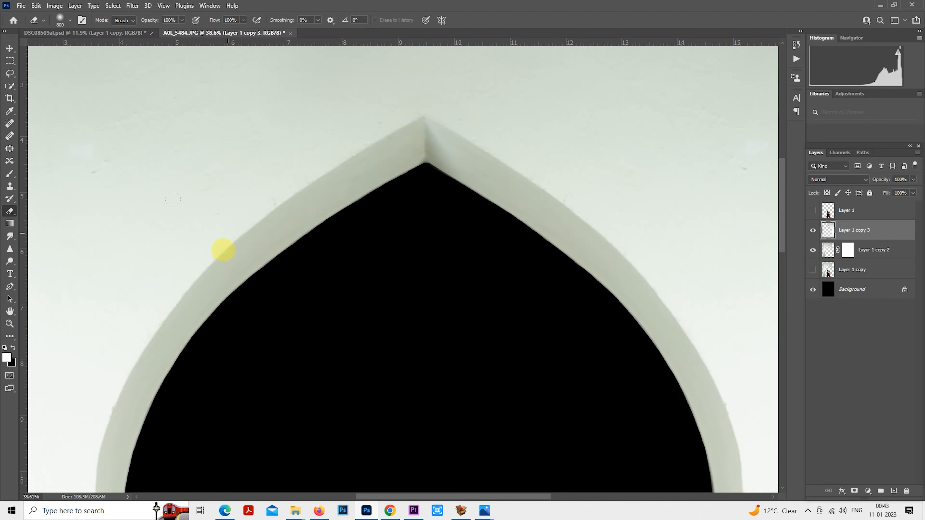
pyautogui.scroll(-1, 280, 378)
pyautogui.moveTo(281, 378); pyautogui.dragTo(374, 191)
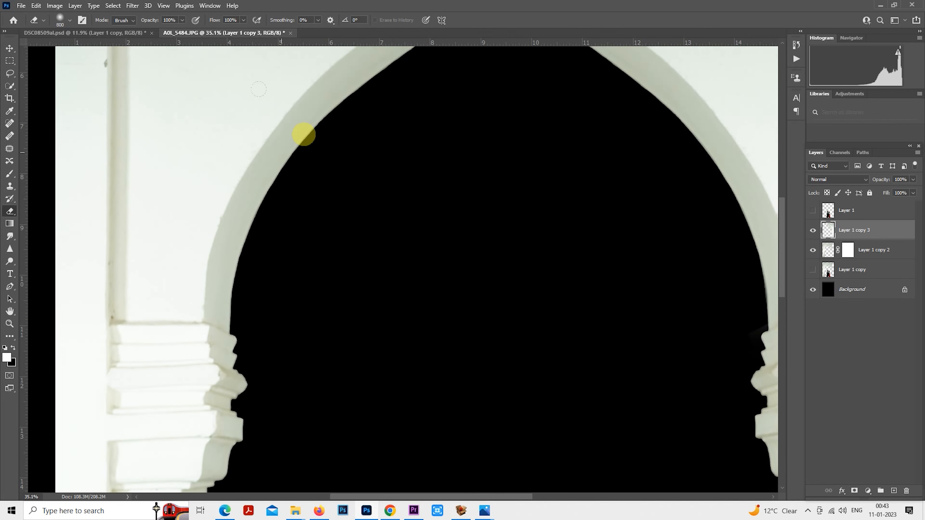
pyautogui.scroll(-3, 346, 238)
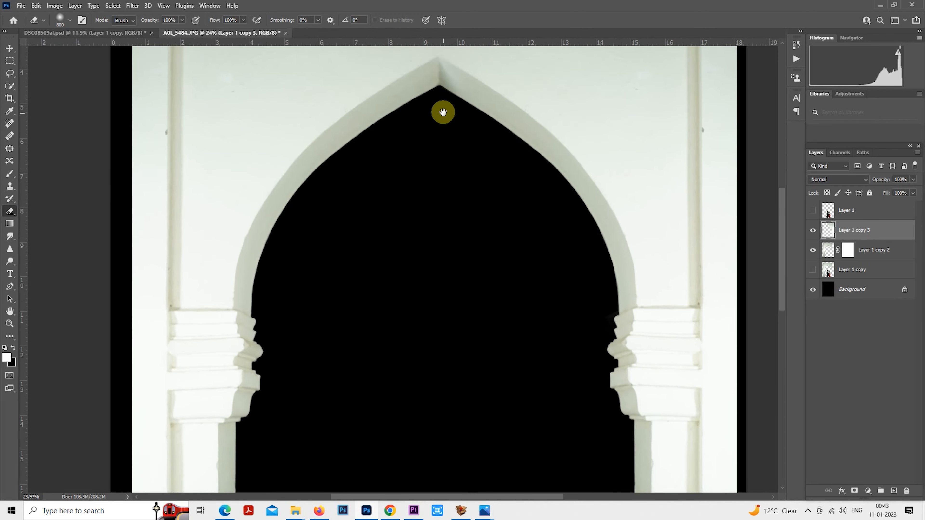
pyautogui.scroll(3, 442, 109)
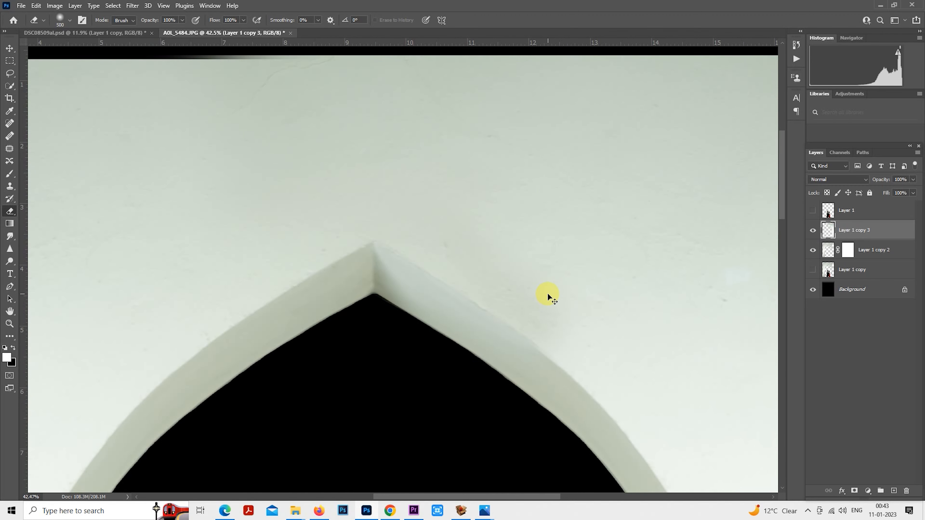
pyautogui.scroll(-1, 547, 295)
pyautogui.scroll(-2, 541, 221)
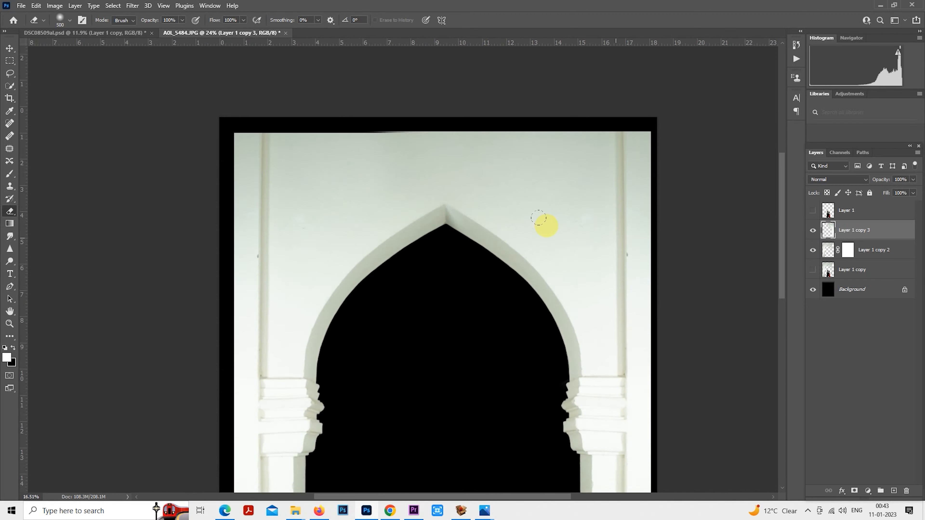
pyautogui.scroll(-2, 539, 218)
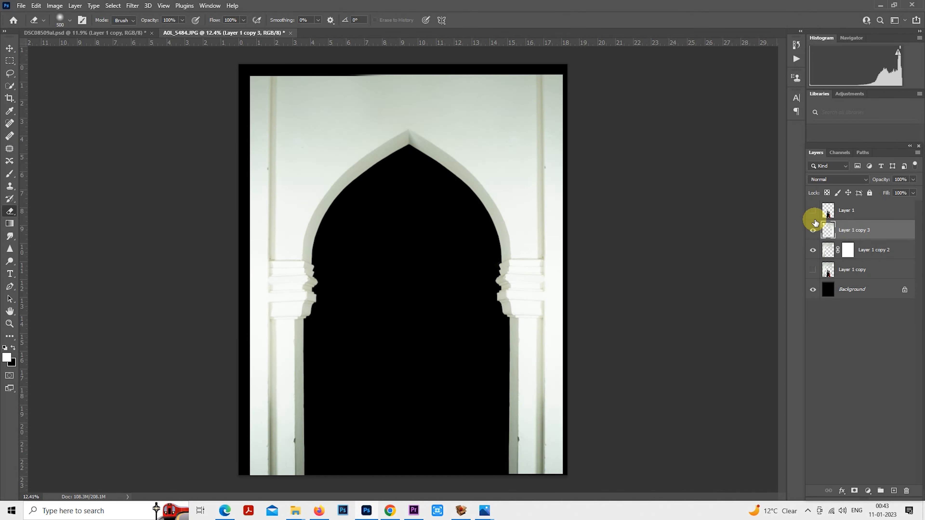
# - Hide the Background layer and stamp the visible arch layers into a new layer above Layer 1 copy 3
pyautogui.click(811, 288)
pyautogui.hotkey('ctrl', 'shift', 'alt', 'n')
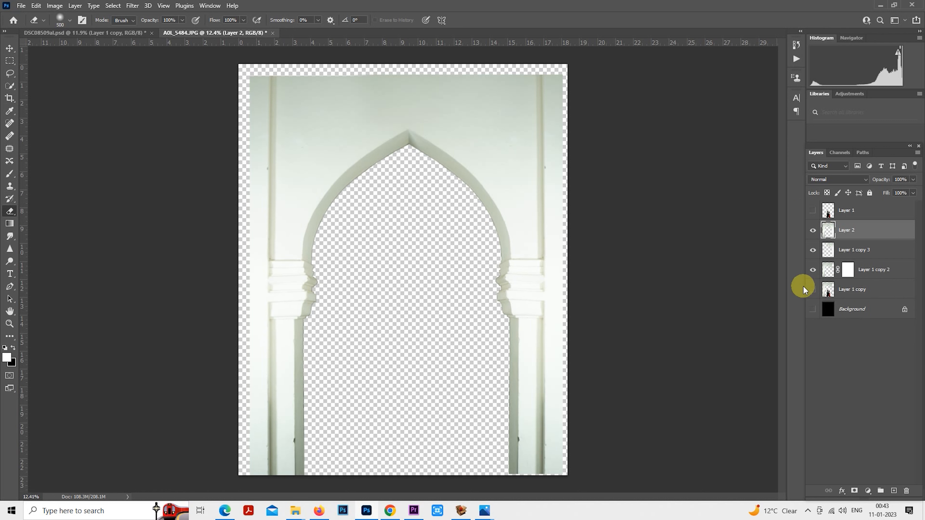
# - Show the Background and Layer 1 with the couple, and hide Layer 1 copy 3 and Layer 1 copy 2
pyautogui.click(812, 309)
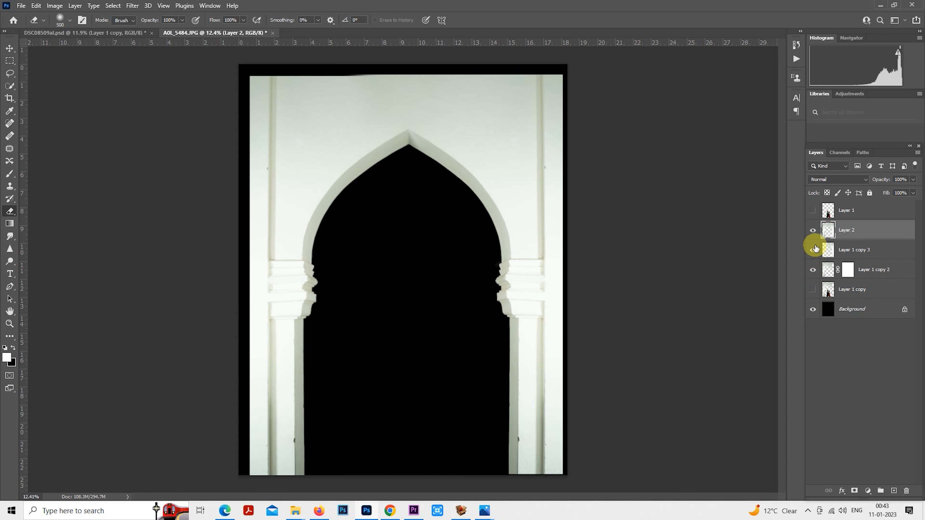
pyautogui.moveTo(812, 256); pyautogui.dragTo(819, 284)
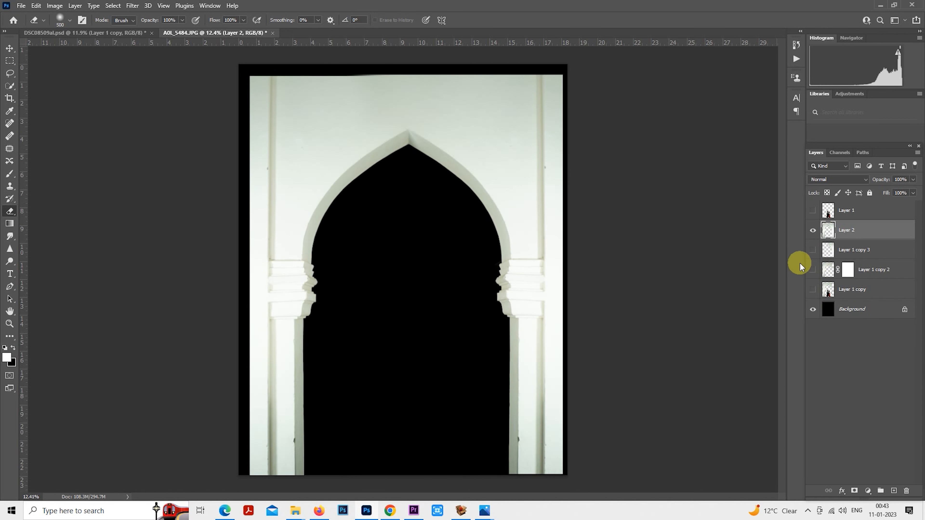
pyautogui.hotkey('ctrl', '-')
pyautogui.click(813, 211)
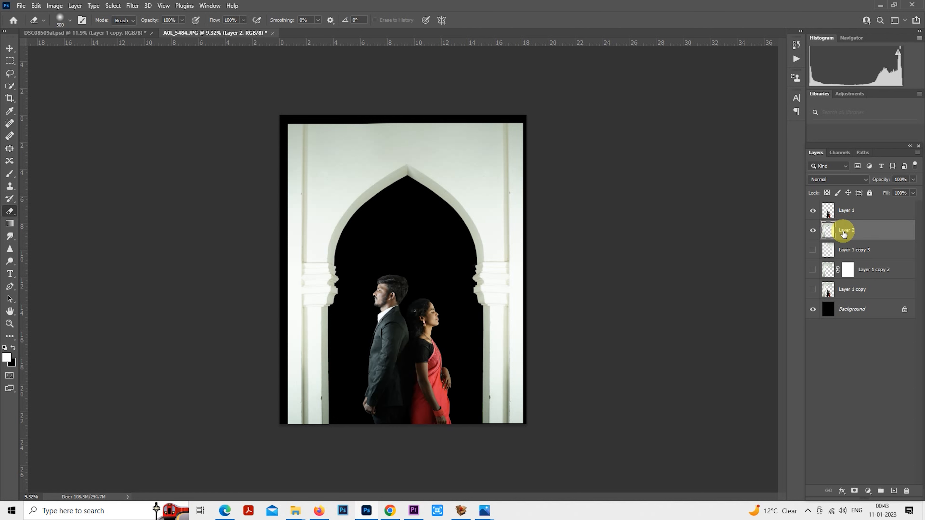
# - Nudge the couple on Layer 1 slightly within the arch using Free Transform
pyautogui.click(8, 63)
pyautogui.hotkey('ctrl', '+')
pyautogui.click(834, 209)
pyautogui.rightClick(371, 295)
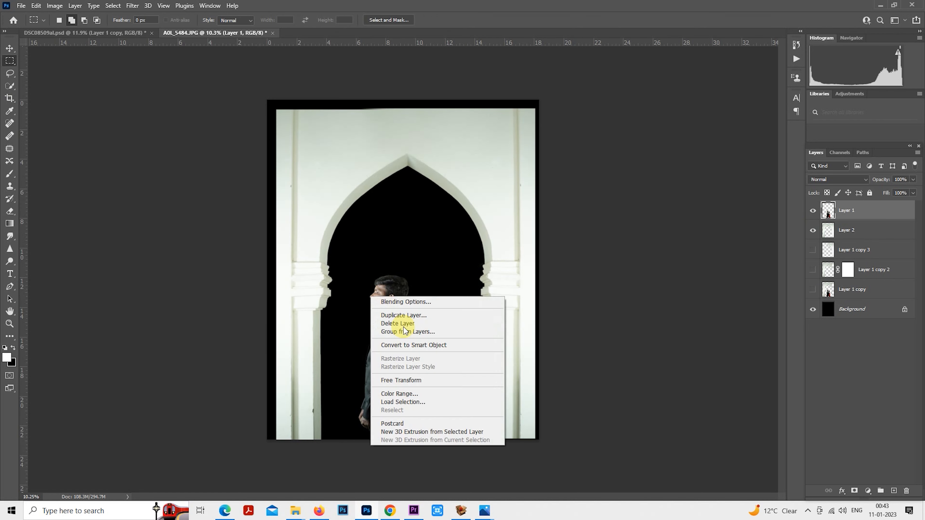
pyautogui.click(417, 380)
pyautogui.moveTo(415, 382); pyautogui.dragTo(416, 379)
pyautogui.press('Return')
# - Scale the merged arch on Layer 2 to about 112.86% and shift it upward so it fills the canvas around the couple
pyautogui.click(846, 229)
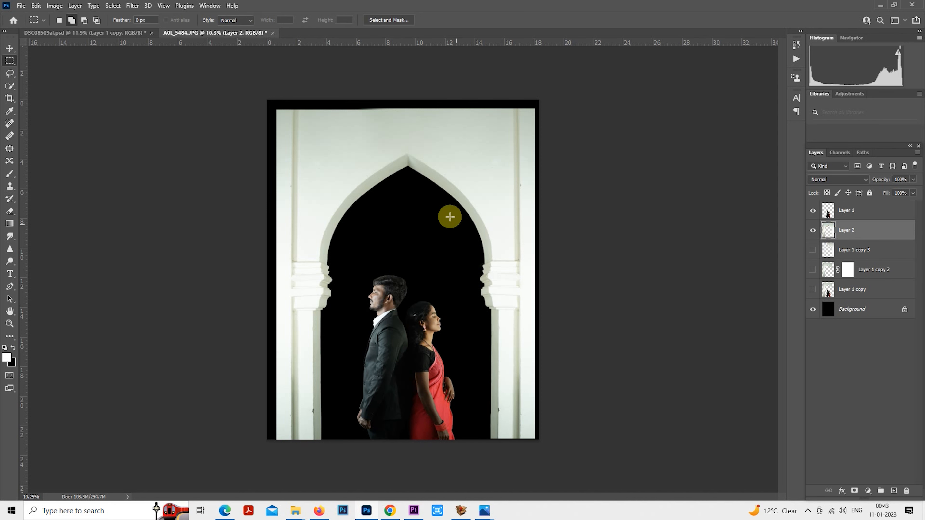
pyautogui.rightClick(448, 215)
pyautogui.click(488, 298)
pyautogui.hotkey('ctrl', '-')
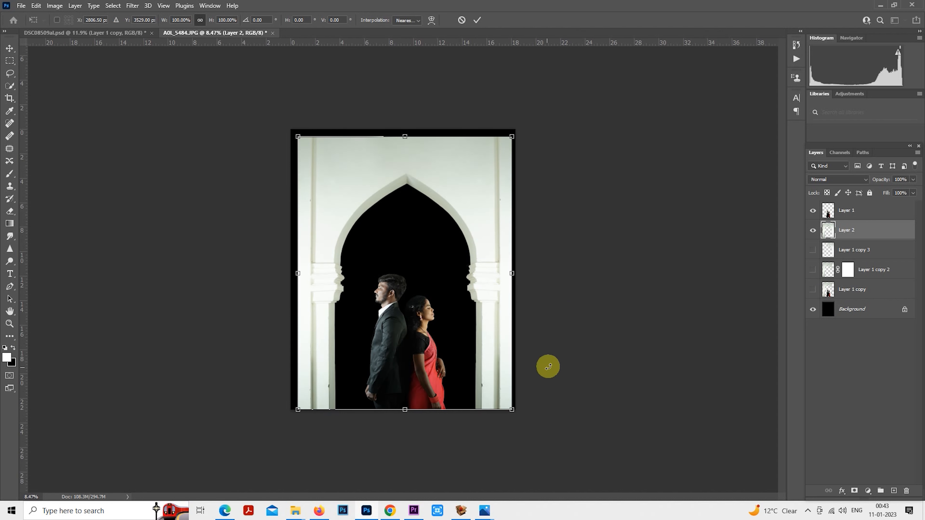
pyautogui.moveTo(510, 411); pyautogui.dragTo(521, 432)
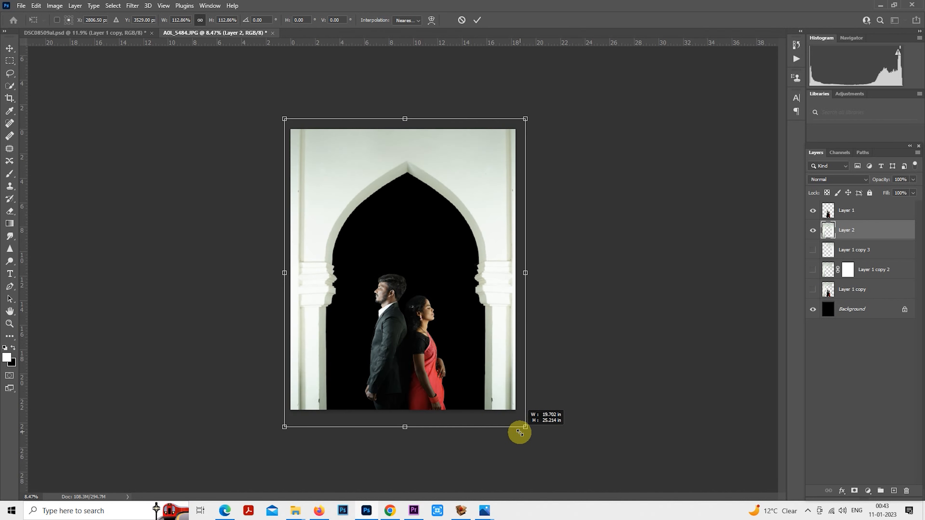
pyautogui.moveTo(500, 368); pyautogui.dragTo(498, 367)
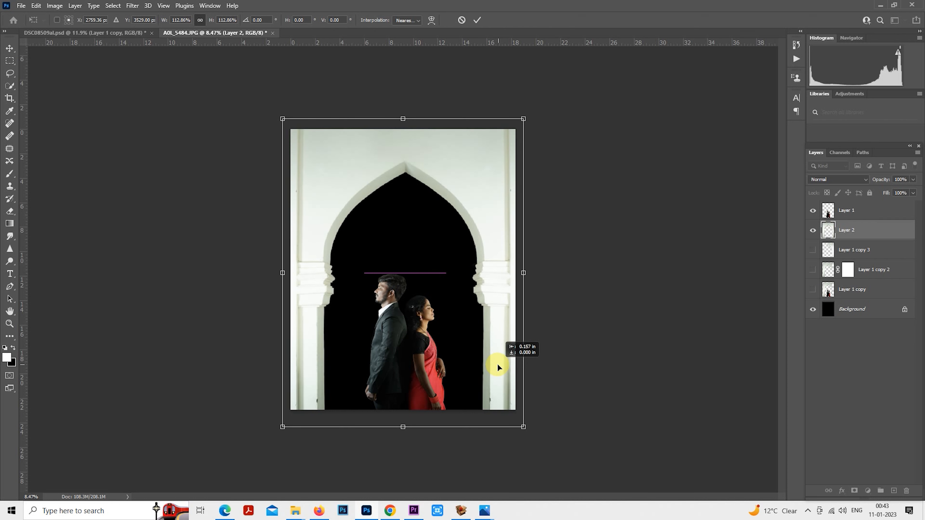
pyautogui.moveTo(498, 367); pyautogui.dragTo(498, 352)
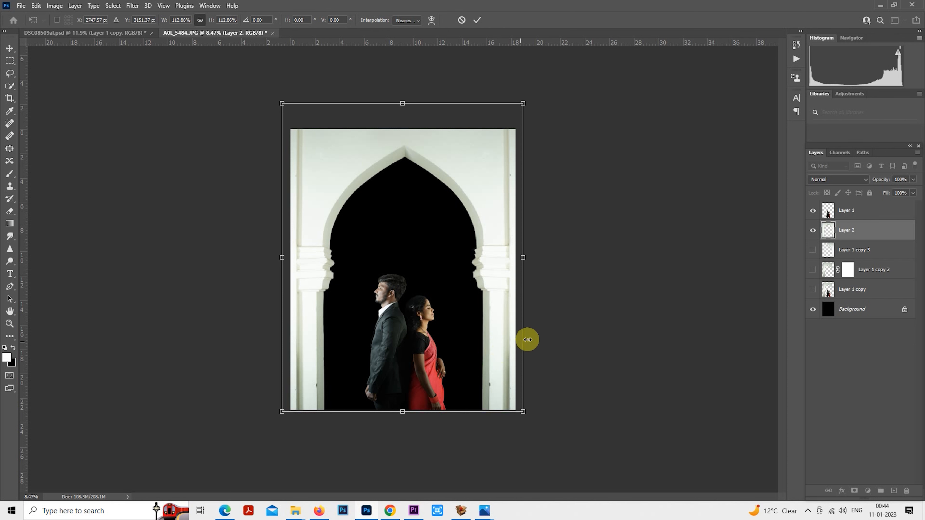
pyautogui.press('Return')
# - Place the istockphoto sunset sky image above Layer 1 copy 3 and scale it to about 2099% to fill the arch opening
pyautogui.click(838, 252)
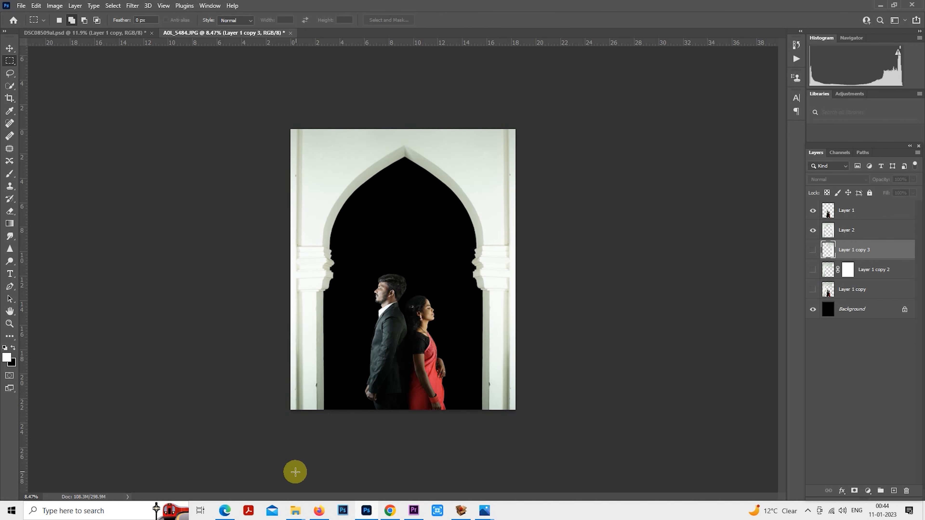
pyautogui.click(297, 513)
pyautogui.click(295, 470)
pyautogui.moveTo(424, 217); pyautogui.dragTo(406, 309)
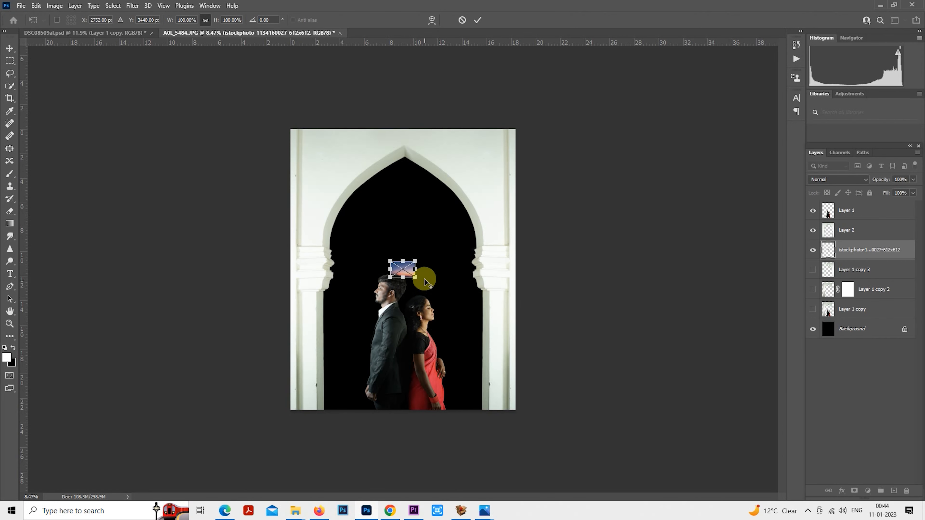
pyautogui.moveTo(515, 405); pyautogui.dragTo(626, 493)
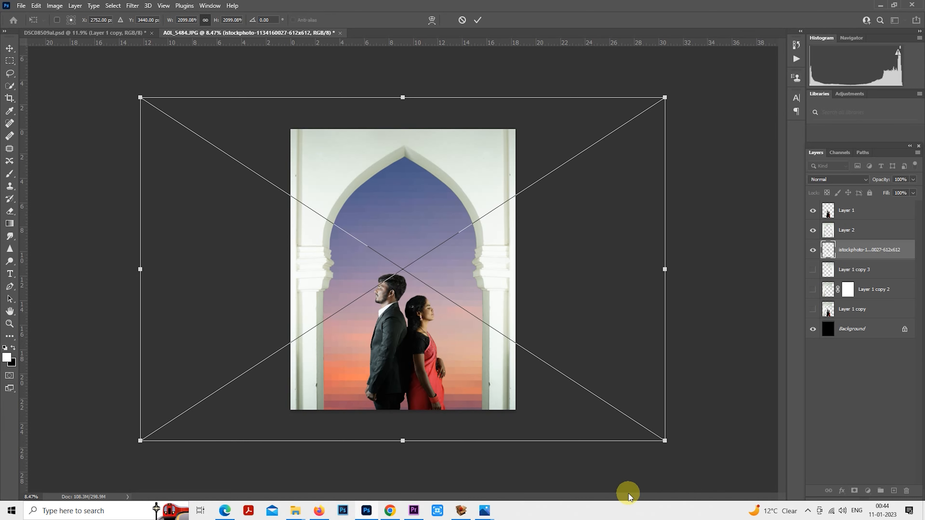
pyautogui.moveTo(573, 346)
pyautogui.mouseDown()
pyautogui.moveTo(573, 356)
pyautogui.moveTo(570, 314)
pyautogui.moveTo(403, 355)
pyautogui.moveTo(623, 346)
pyautogui.moveTo(560, 347)
pyautogui.moveTo(574, 348)
pyautogui.mouseUp()
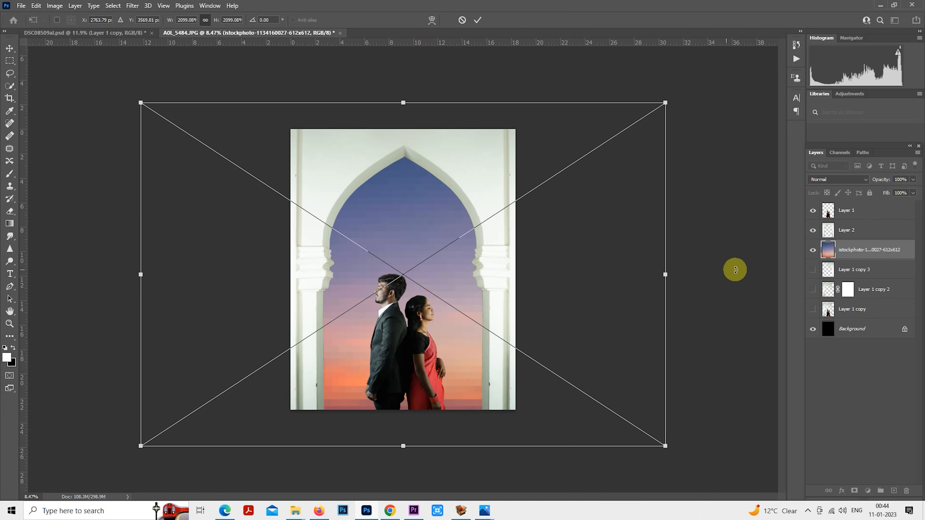
# - Rasterize the placed sky layer and smooth it with a Gaussian Blur of 87.0 pixels radius
pyautogui.press('m')
pyautogui.rightClick(852, 251)
pyautogui.click(760, 264)
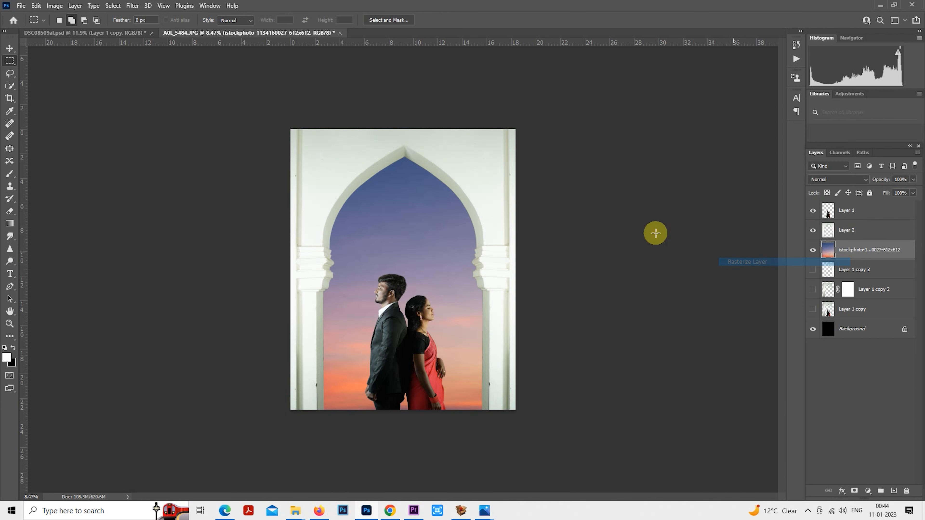
pyautogui.click(136, 5)
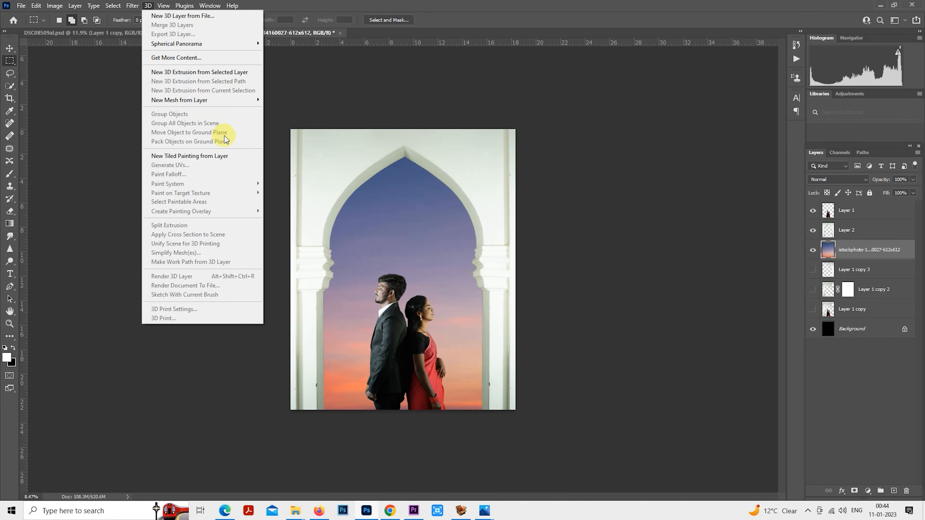
pyautogui.click(134, 6)
pyautogui.click(134, 6)
pyautogui.moveTo(175, 138)
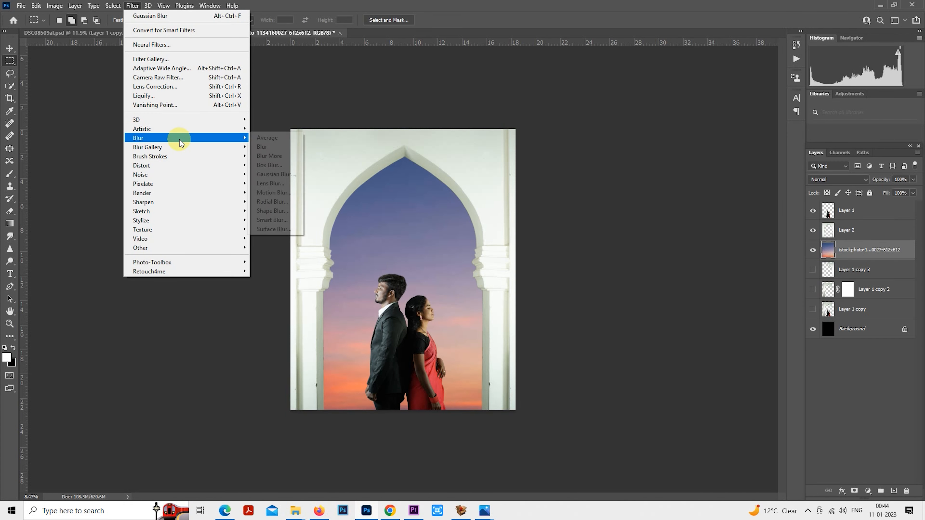
pyautogui.click(274, 174)
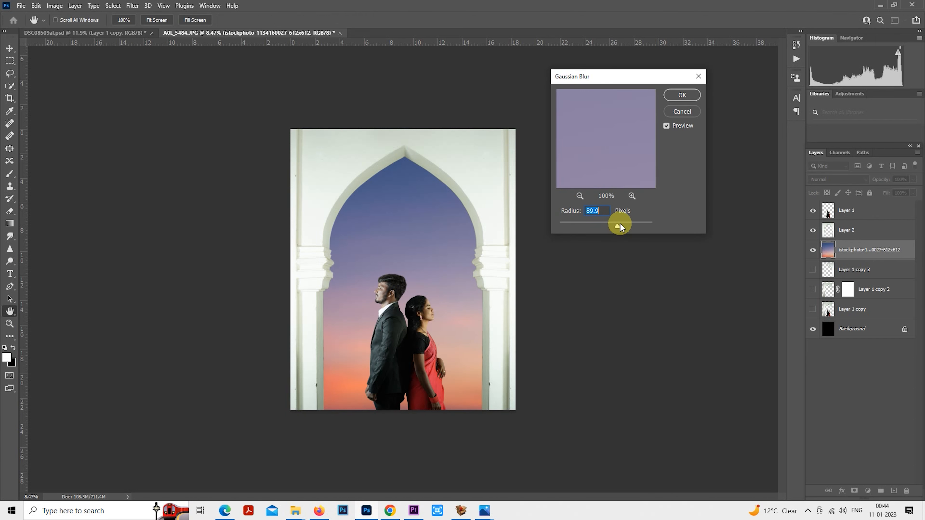
pyautogui.moveTo(620, 225); pyautogui.dragTo(617, 224)
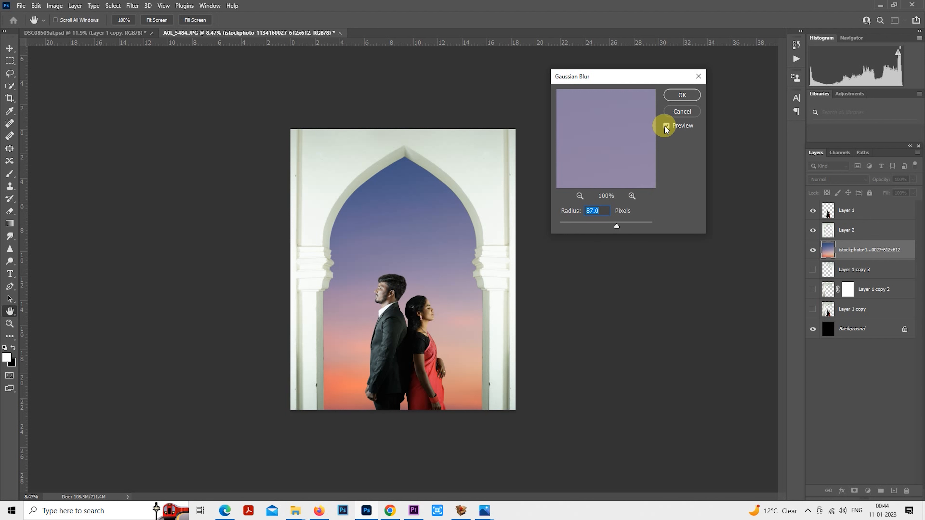
pyautogui.click(688, 97)
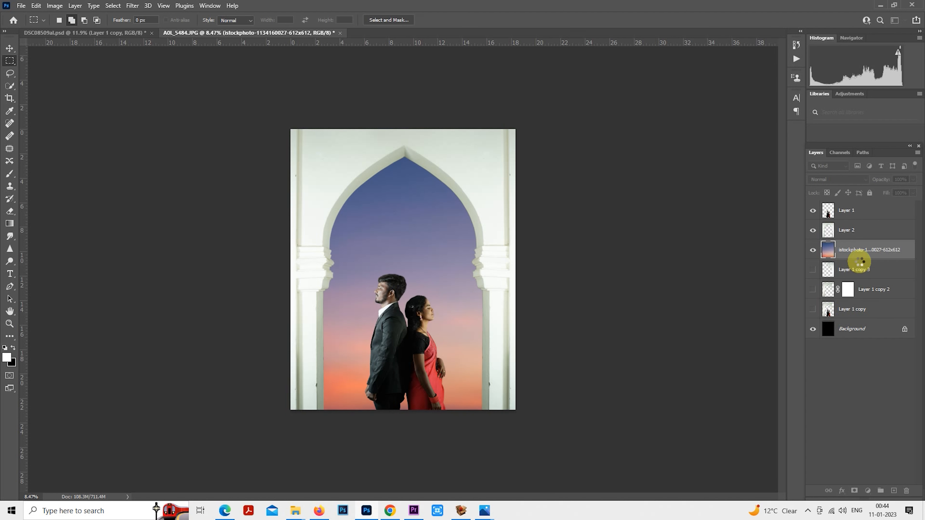
# - Remove the blemishes on the woman's jaw and neck on Layer 1 with the Spot Healing Brush
pyautogui.click(848, 222)
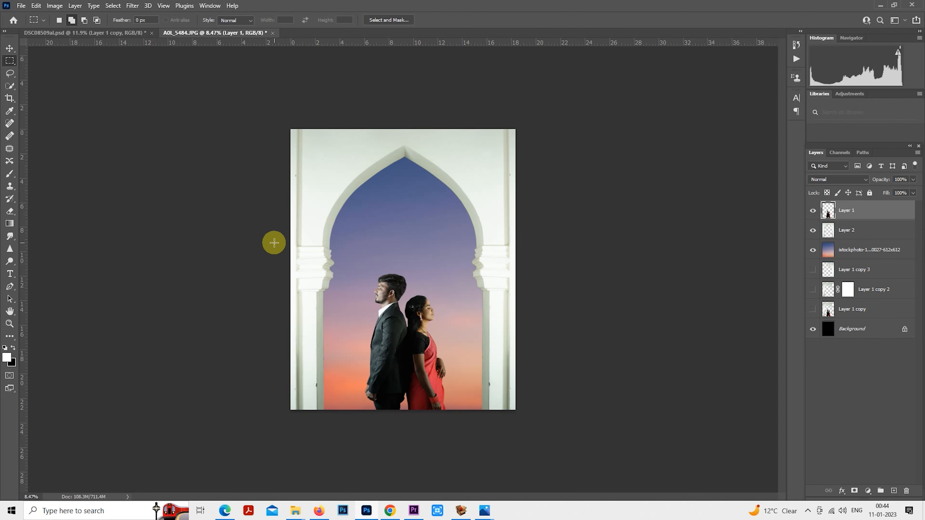
pyautogui.scroll(2, 59, 226)
pyautogui.click(9, 123)
pyautogui.scroll(9, 506, 355)
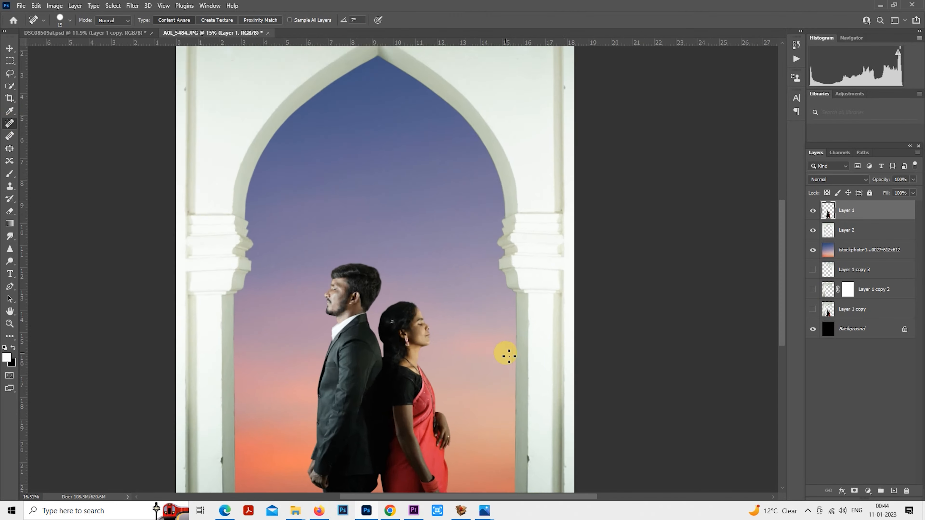
pyautogui.scroll(7, 367, 322)
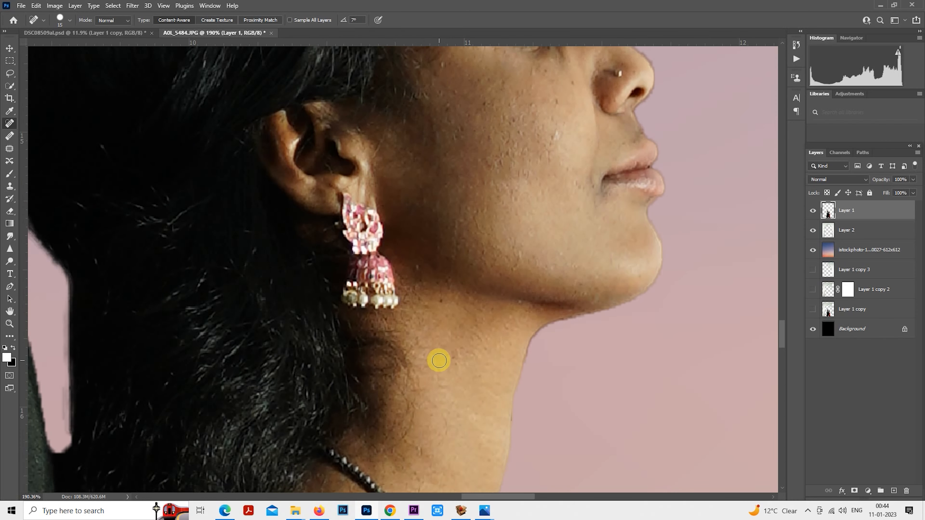
pyautogui.click(418, 268)
pyautogui.click(457, 363)
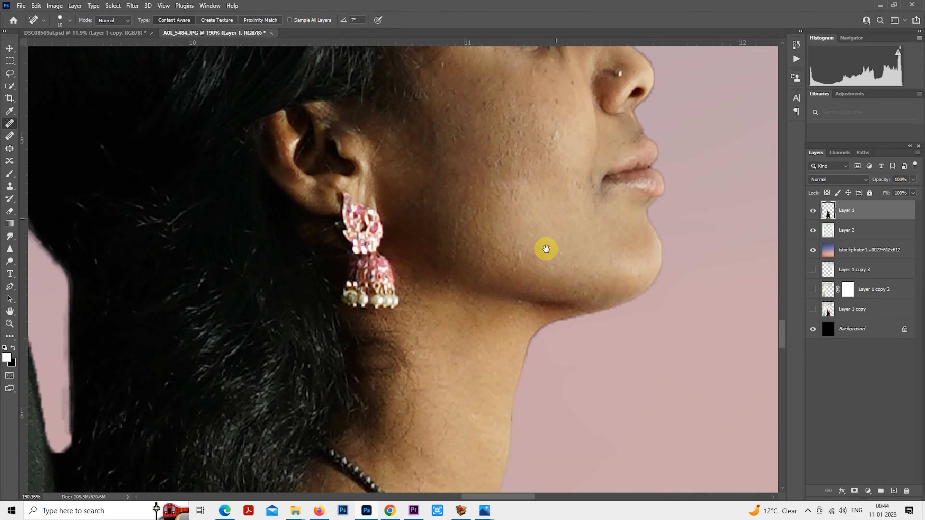
# - Heal the spots and rough skin across the woman's cheek with the Spot Healing Brush at size 10
pyautogui.moveTo(542, 244); pyautogui.dragTo(504, 418)
pyautogui.scroll(2, 423, 176)
pyautogui.press('[')
pyautogui.moveTo(440, 236); pyautogui.dragTo(398, 157)
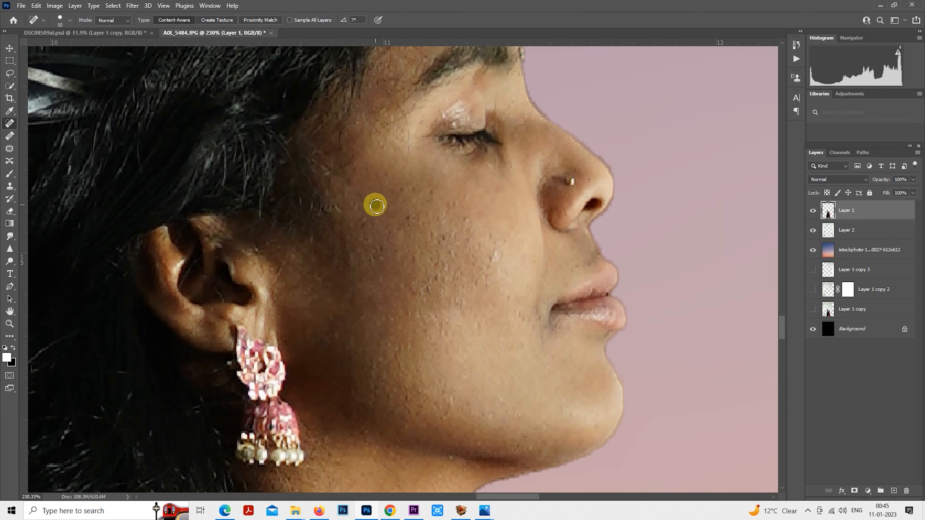
pyautogui.moveTo(424, 194); pyautogui.dragTo(436, 164)
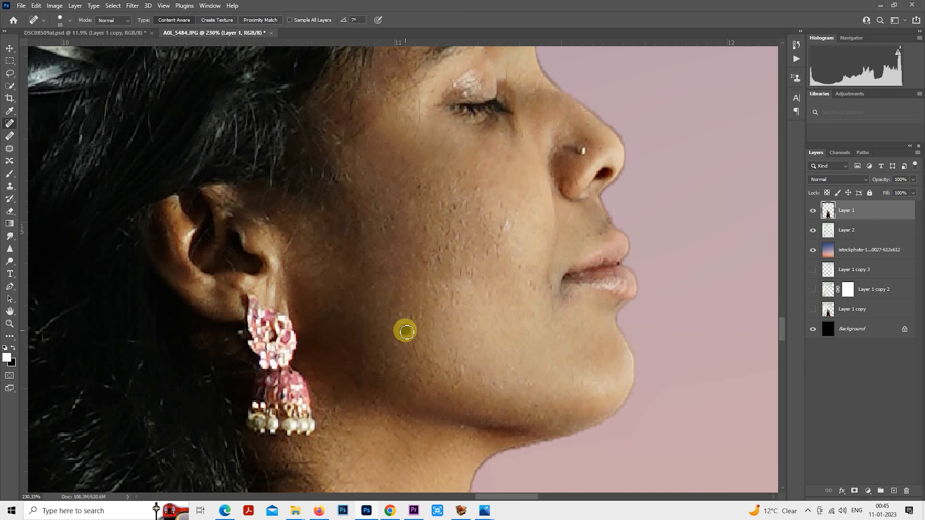
pyautogui.moveTo(514, 259); pyautogui.dragTo(535, 318)
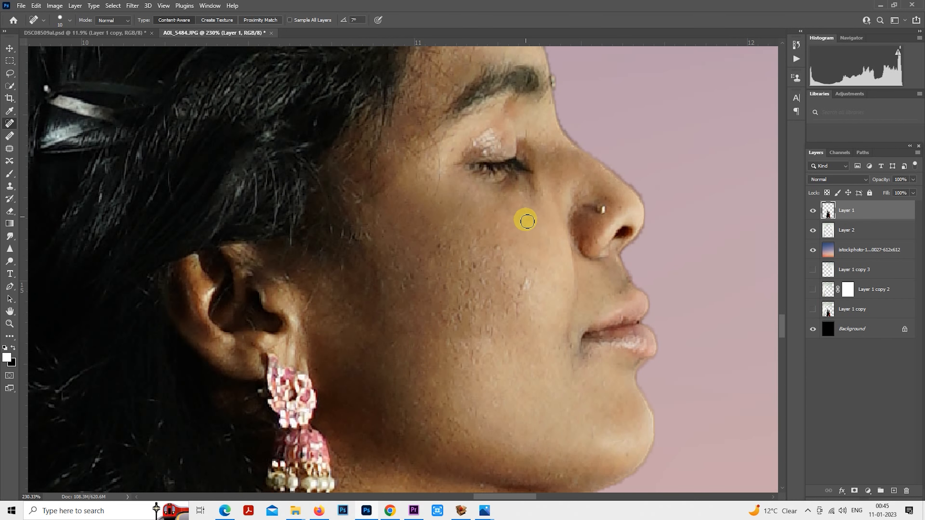
pyautogui.click(441, 254)
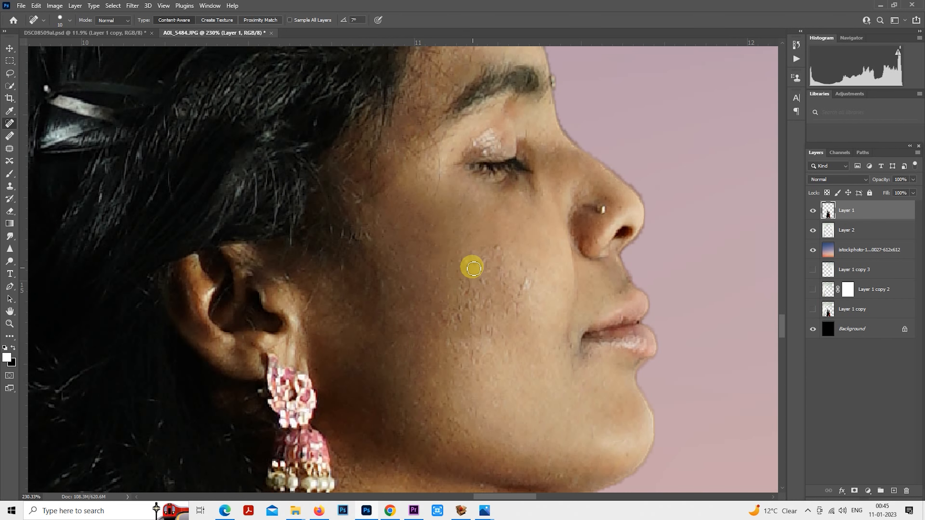
pyautogui.click(502, 258)
pyautogui.moveTo(534, 280); pyautogui.dragTo(481, 236)
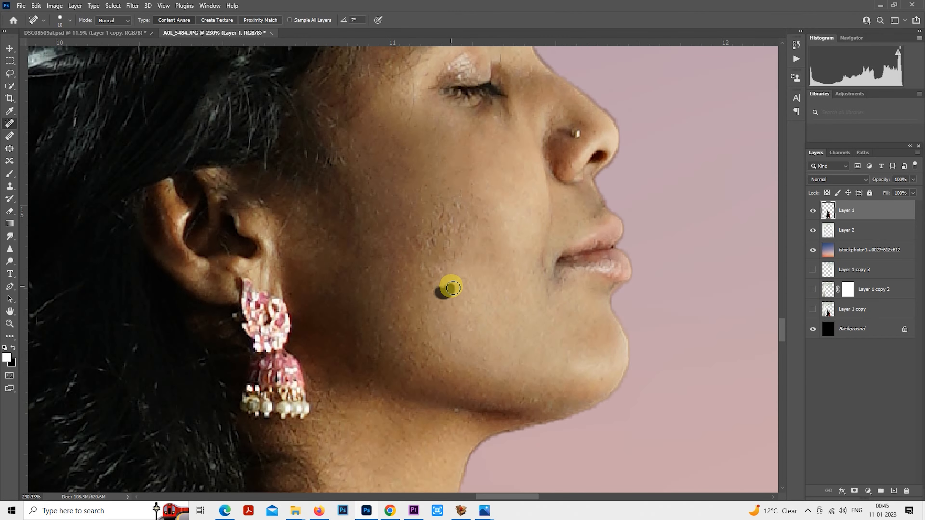
pyautogui.click(448, 249)
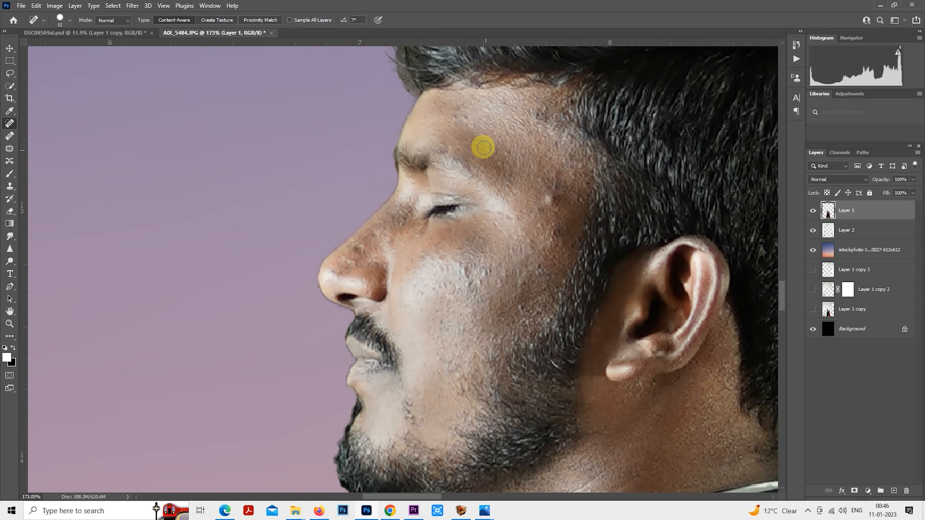
# - Heal the blemishes on the man's temple, cheek and nose with the Spot Healing Brush, using sizes from 10 to 20
pyautogui.click(552, 177)
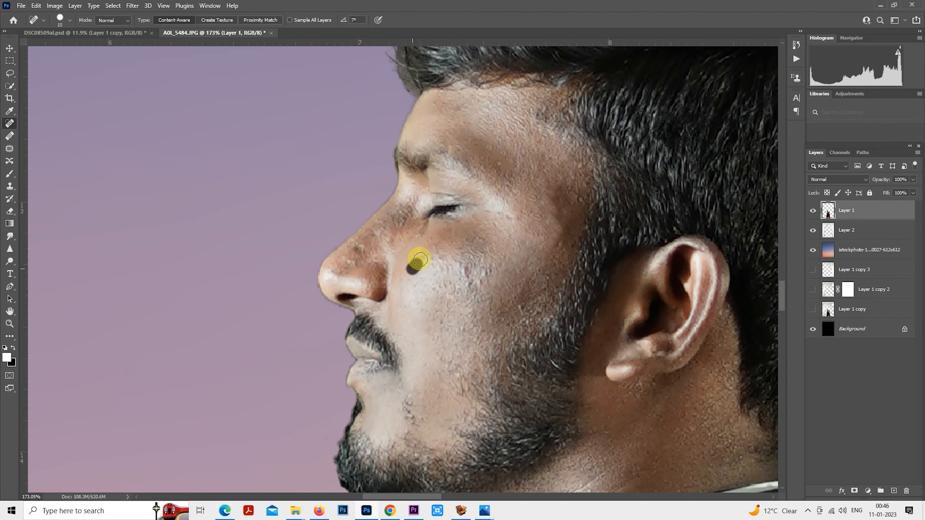
pyautogui.moveTo(474, 270); pyautogui.dragTo(479, 280)
pyautogui.scroll(-1, 479, 280)
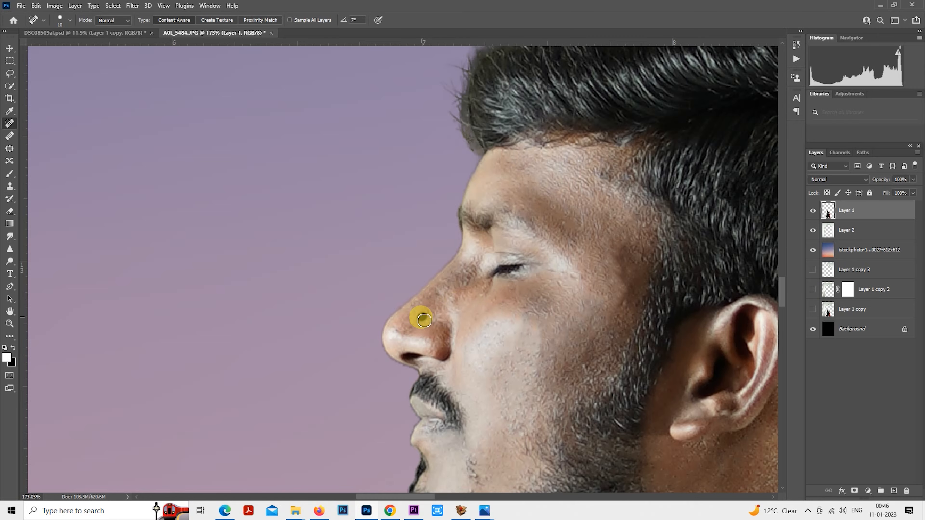
pyautogui.scroll(-5, 473, 297)
pyautogui.scroll(5, 480, 295)
pyautogui.press(']')
pyautogui.click(461, 290)
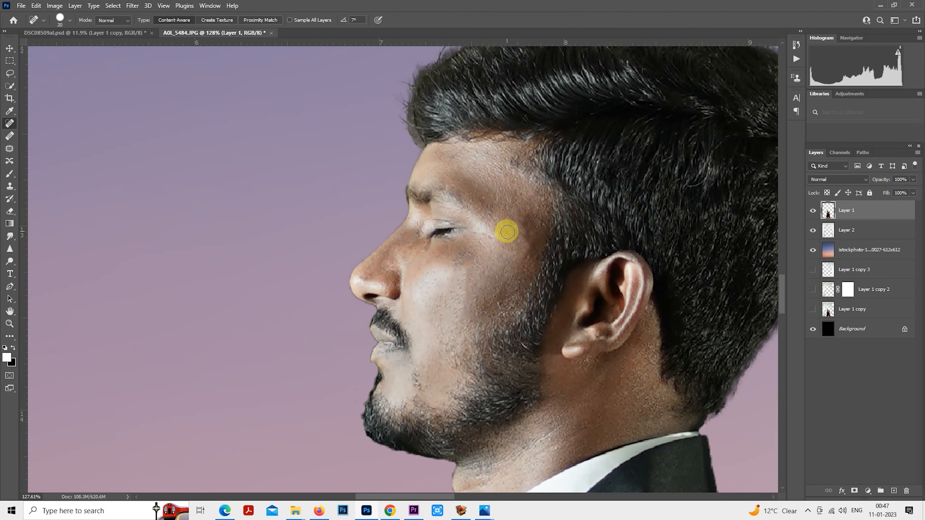
# - Smooth the couple's skin on Layer 1 by applying the SkinFiner filter with its default settings
pyautogui.scroll(-3, 523, 244)
pyautogui.click(132, 5)
pyautogui.moveTo(186, 261)
pyautogui.click(270, 262)
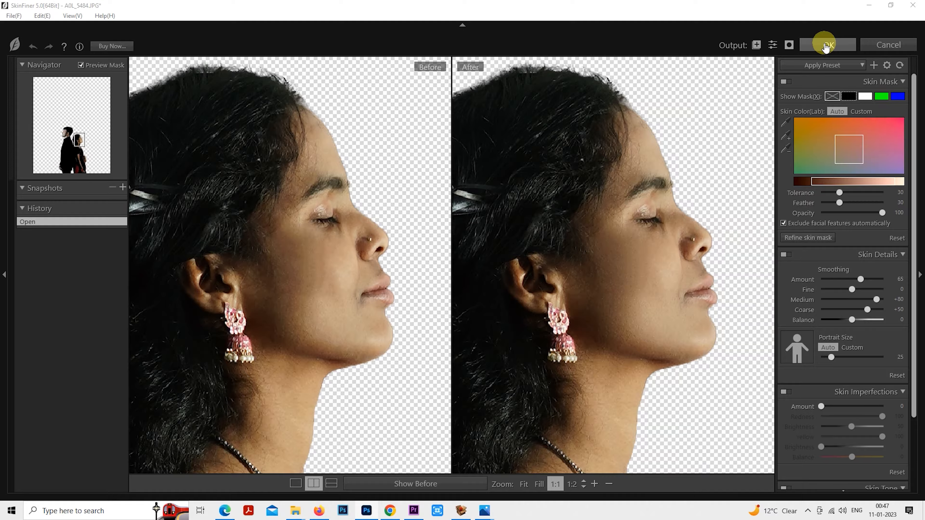
pyautogui.click(822, 42)
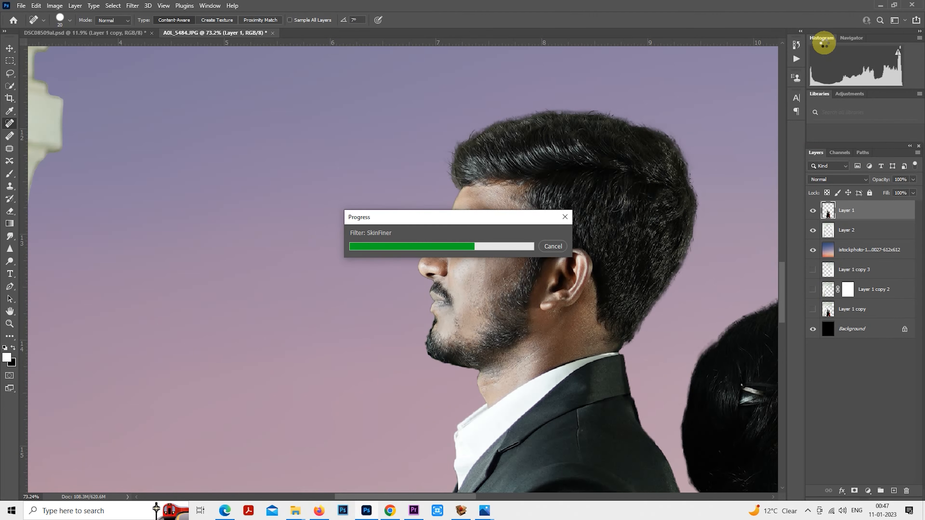
pyautogui.scroll(-4, 498, 306)
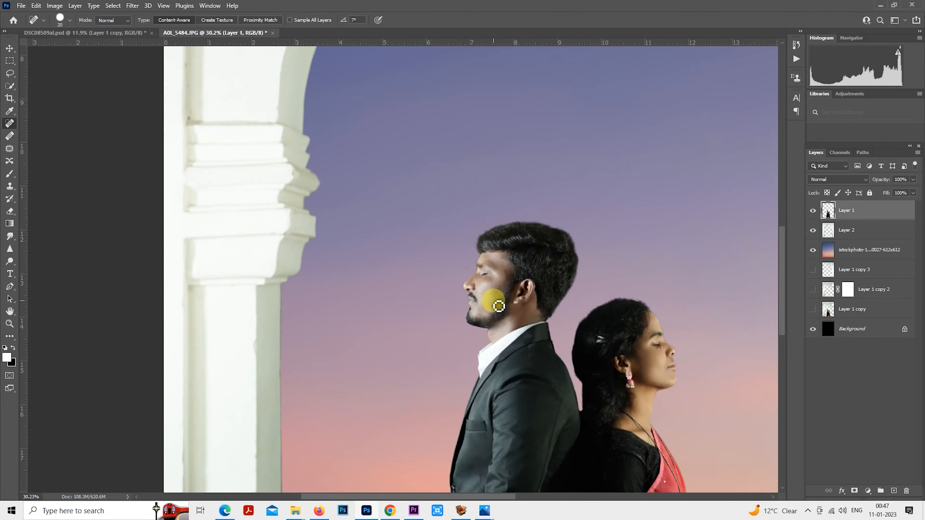
# - Tone down the arch on Layer 2 in Camera Raw with Highlights -85, Shadows +23, Whites -53 and Blacks -22, and clear the selection
pyautogui.scroll(-5, 499, 306)
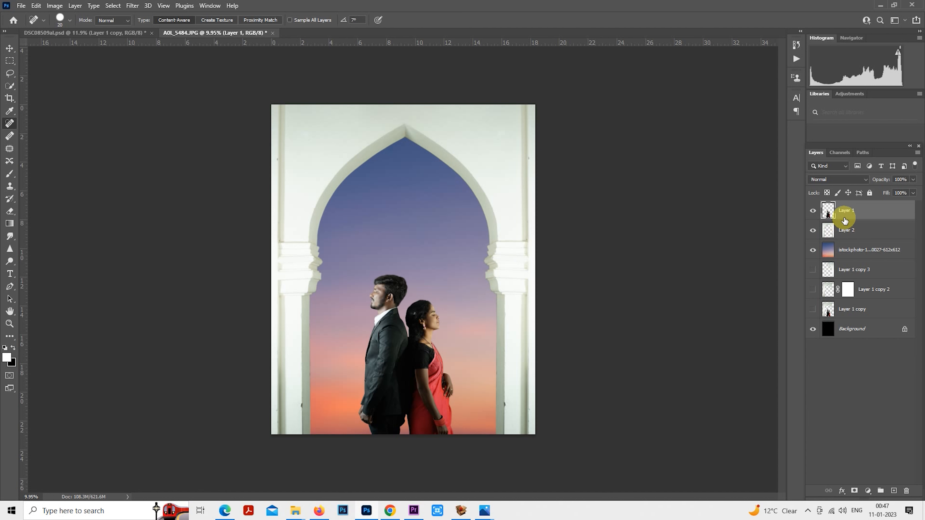
pyautogui.click(843, 241)
pyautogui.keyDown('ctrl'); pyautogui.click(828, 230); pyautogui.keyUp('ctrl')
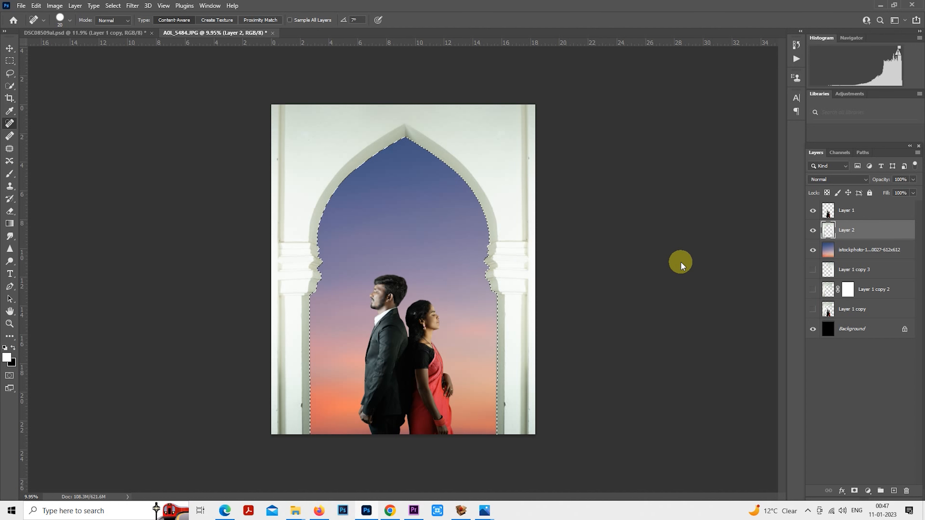
pyautogui.hotkey('ctrl', 'shift', 'a')
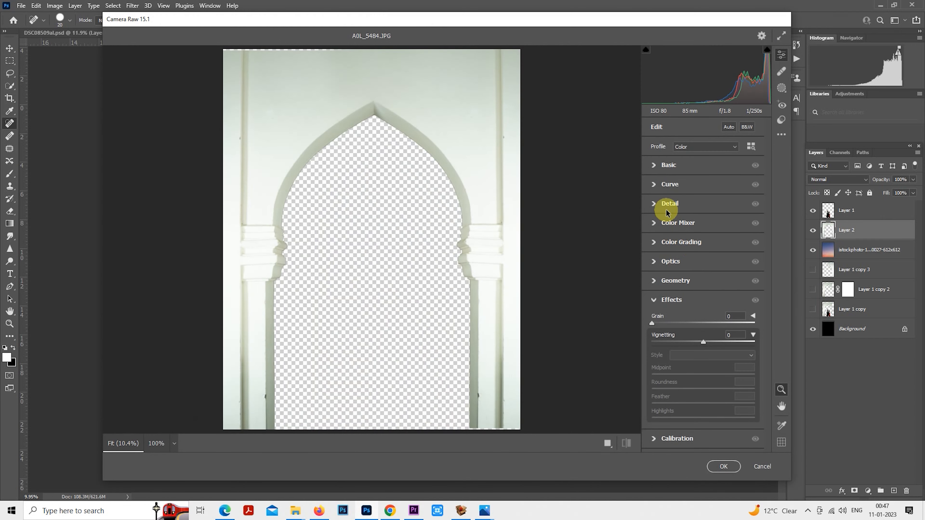
pyautogui.click(656, 165)
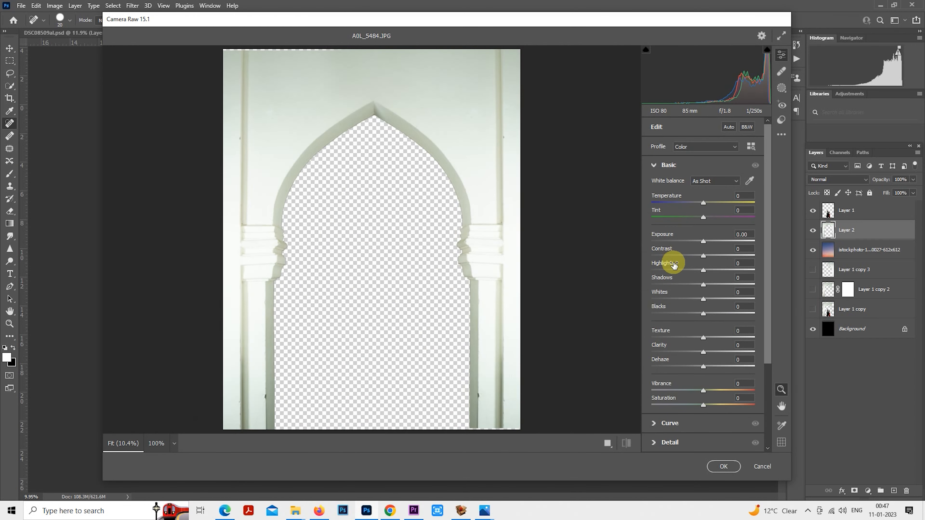
pyautogui.moveTo(668, 270); pyautogui.dragTo(654, 269)
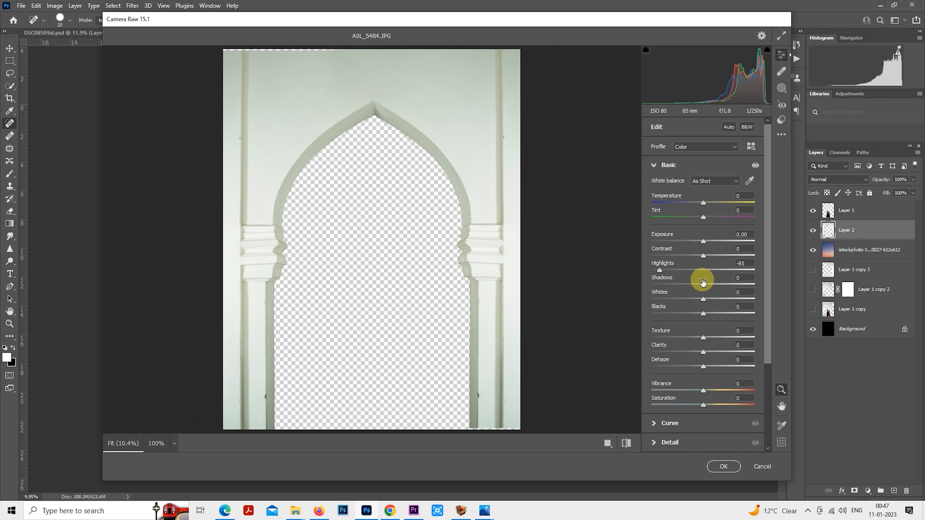
pyautogui.moveTo(671, 299); pyautogui.dragTo(675, 299)
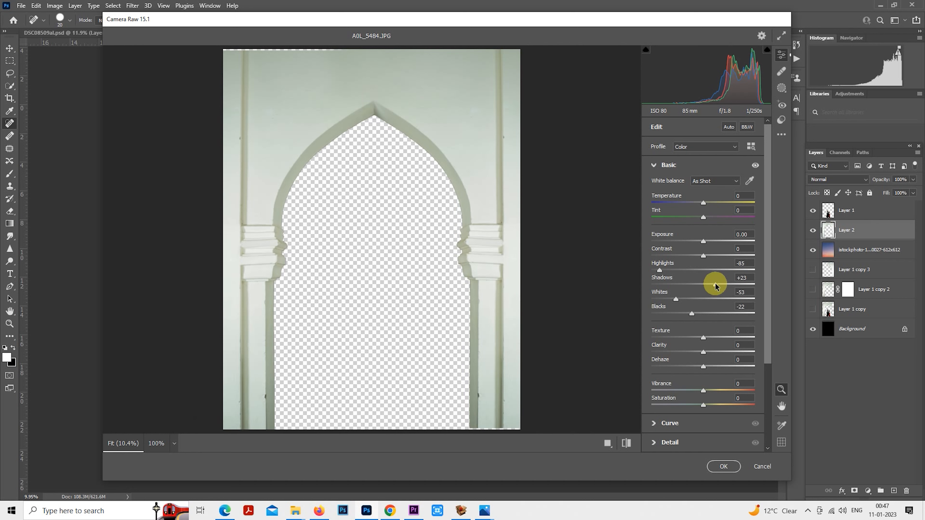
pyautogui.moveTo(702, 243); pyautogui.dragTo(701, 243)
pyautogui.click(723, 466)
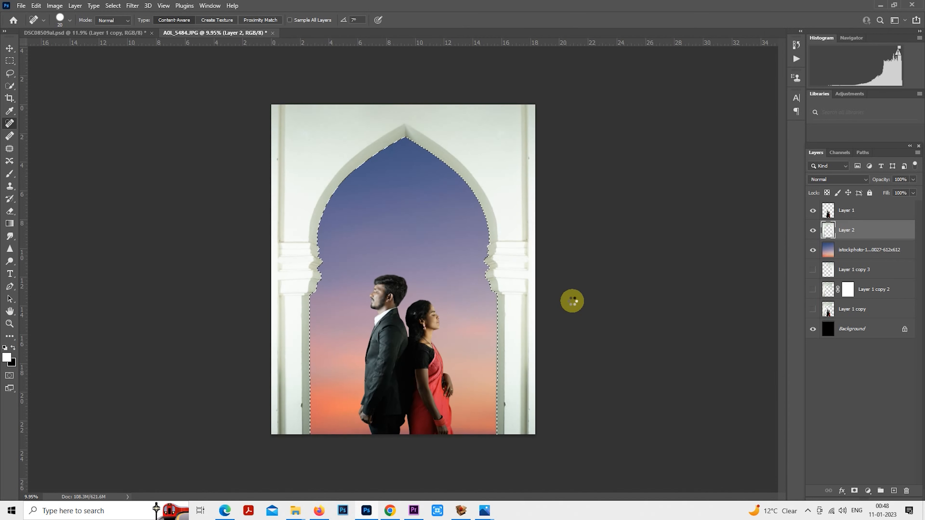
pyautogui.hotkey('ctrl', 'd')
pyautogui.scroll(-3, 573, 301)
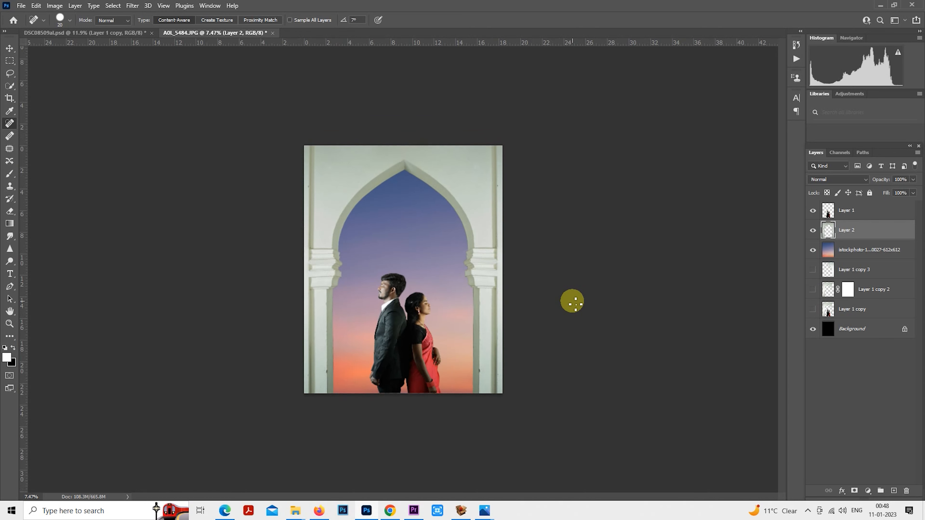
pyautogui.scroll(2, 573, 301)
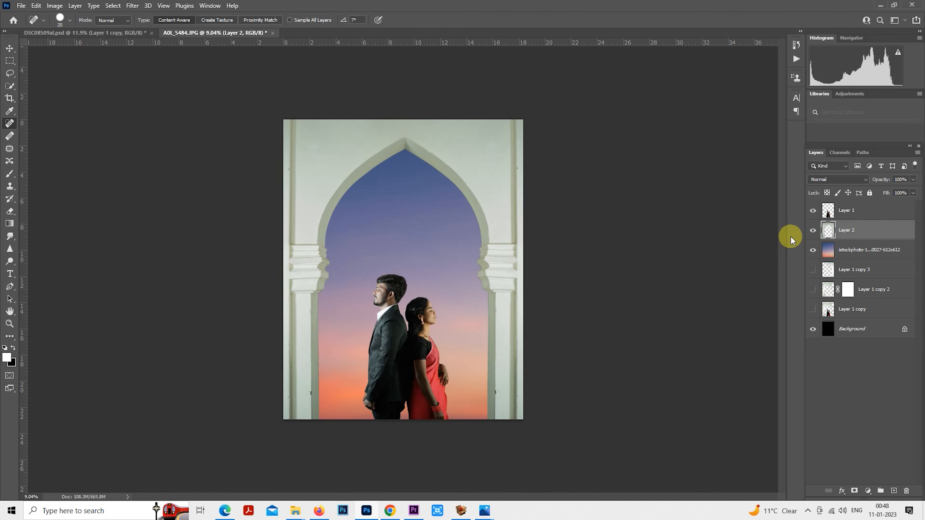
# - Reduce the green cast of the arch on Layer 2 by setting the Camera Raw Tint to +18
pyautogui.click(844, 214)
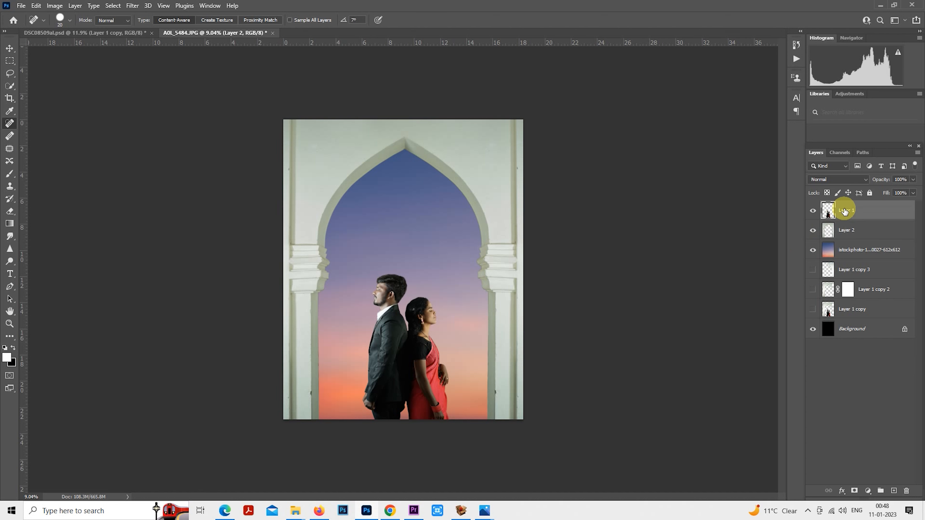
pyautogui.click(832, 232)
pyautogui.keyDown('ctrl'); pyautogui.click(829, 233); pyautogui.keyUp('ctrl')
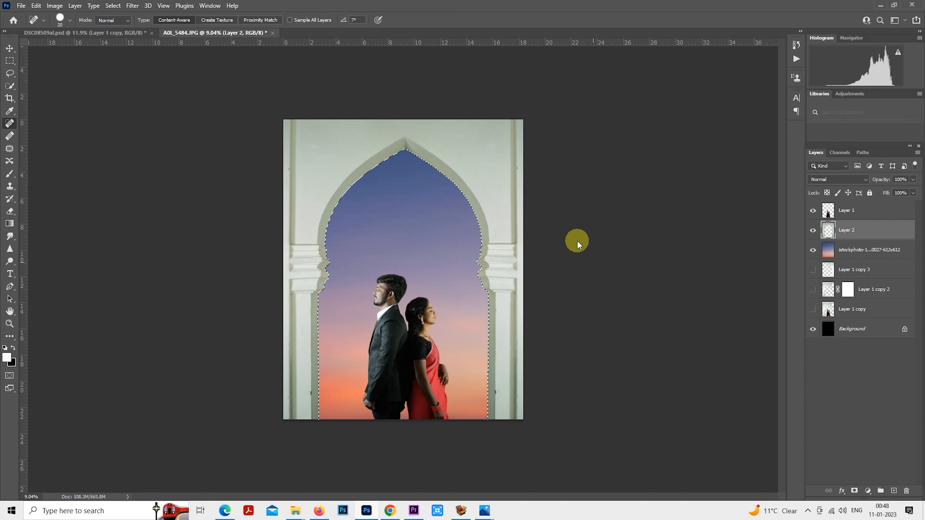
pyautogui.hotkey('ctrl', 'shift', 'a')
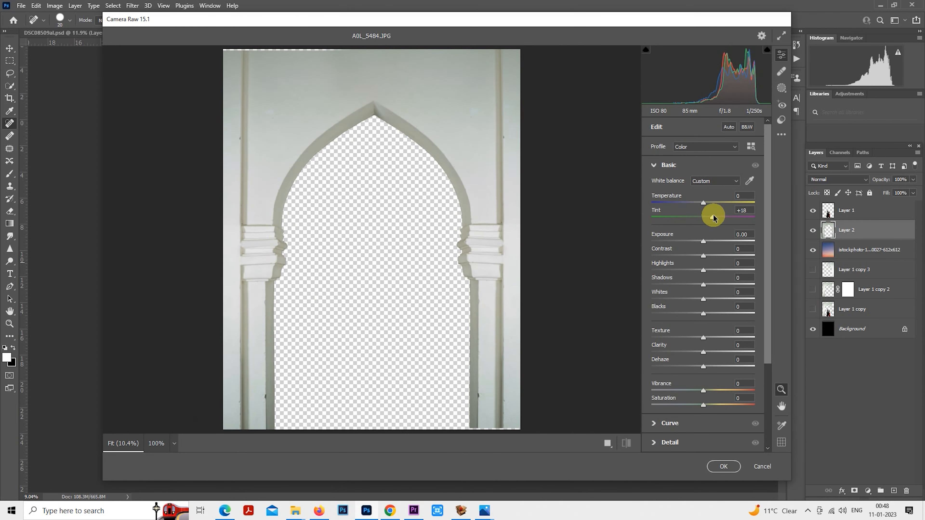
pyautogui.click(725, 466)
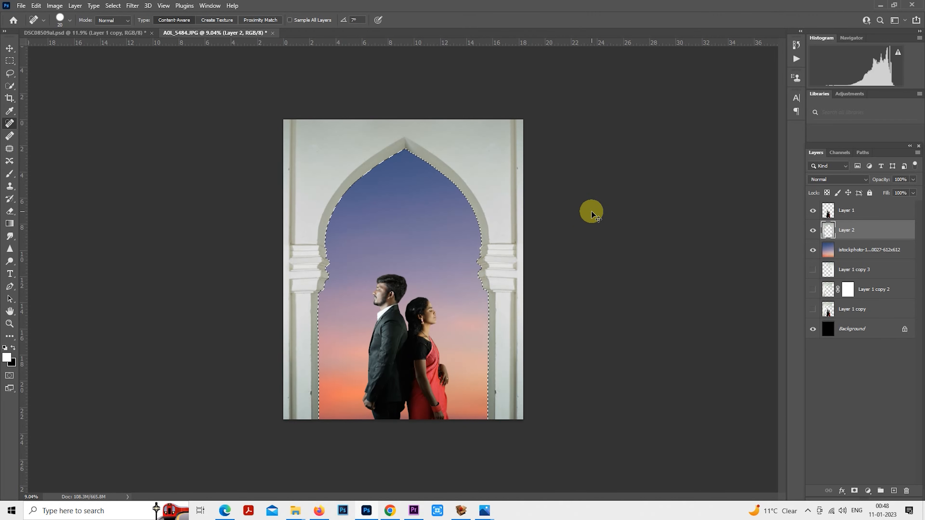
pyautogui.hotkey('ctrl', 'shift', 's')
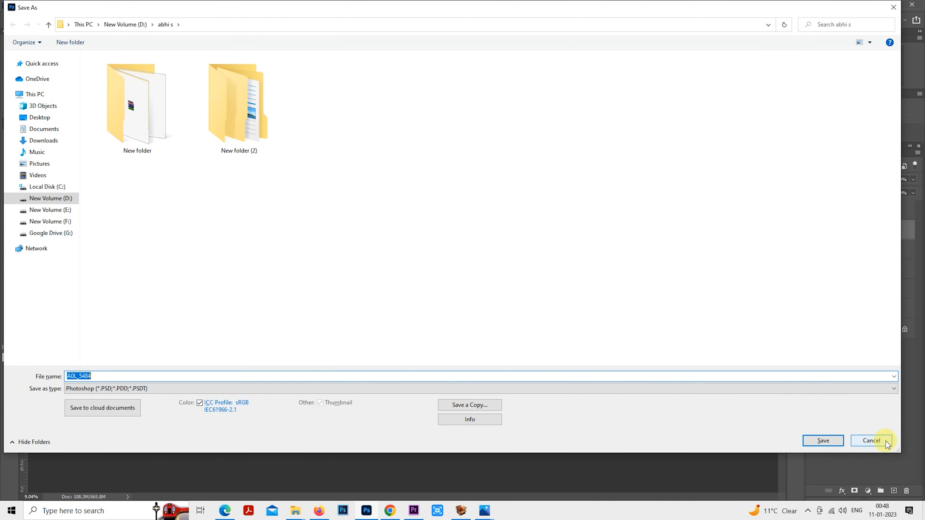
pyautogui.click(871, 440)
pyautogui.scroll(2, 513, 266)
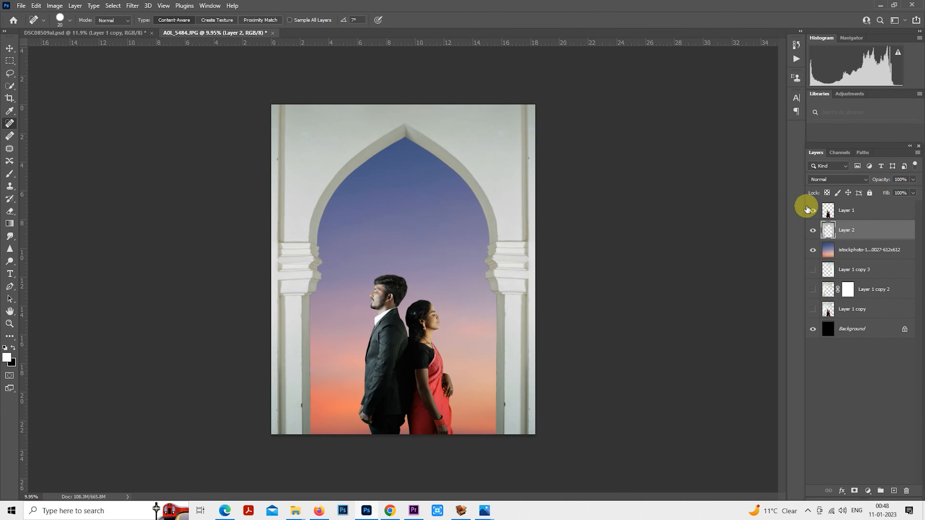
# - Stamp all visible layers into a new layer above Layer 1 and duplicate the stamped layer
pyautogui.click(848, 214)
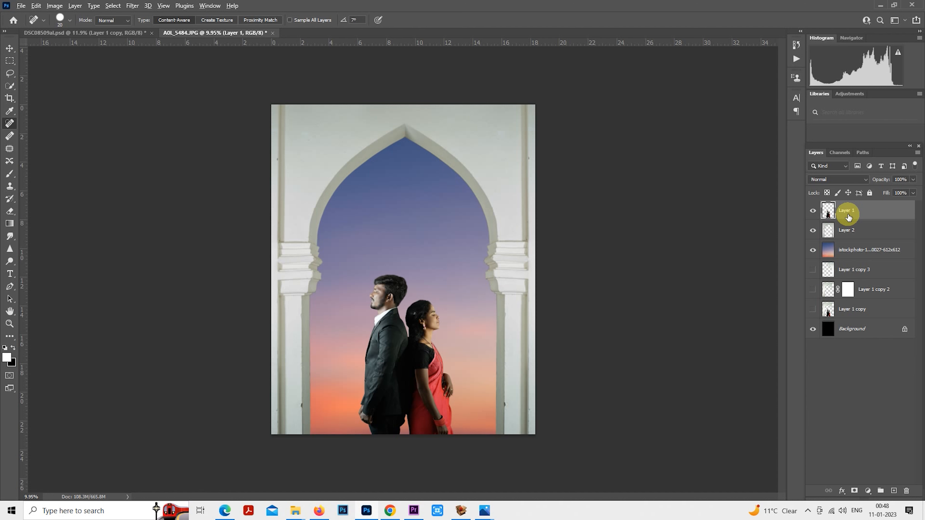
pyautogui.hotkey('ctrl', 'shift', 'alt', 'e')
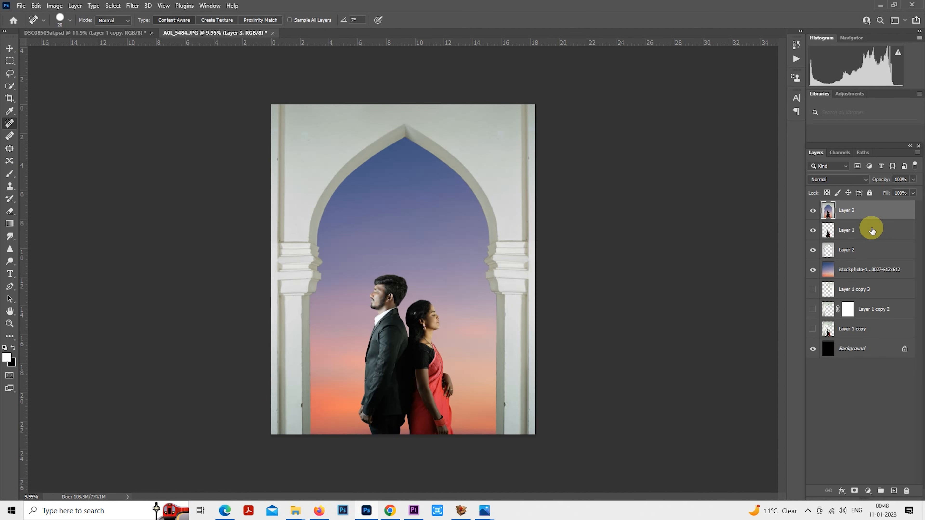
pyautogui.hotkey('ctrl', 'j')
pyautogui.hotkey('ctrl', '-')
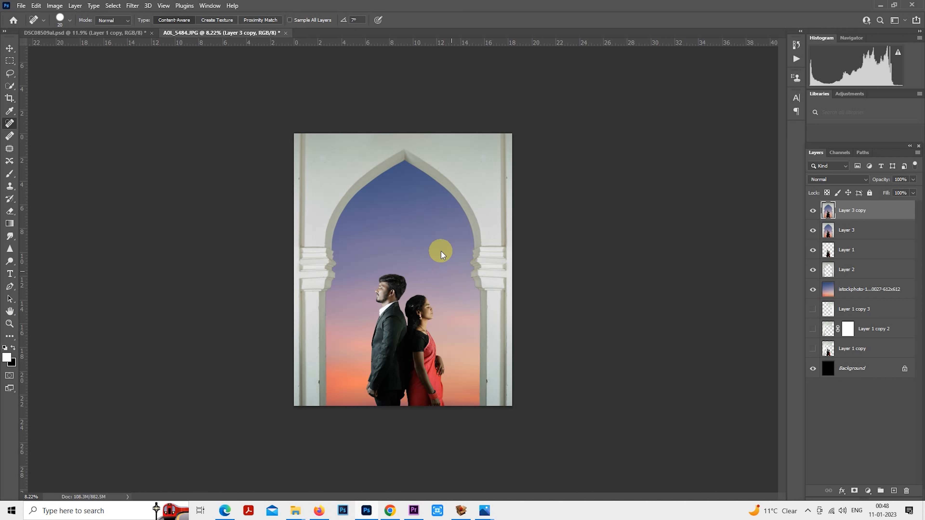
# - Apply the user preset wedding AL 4 to the duplicated merged layer in the Camera Raw Filter
pyautogui.hotkey('ctrl', 'shift', 'a')
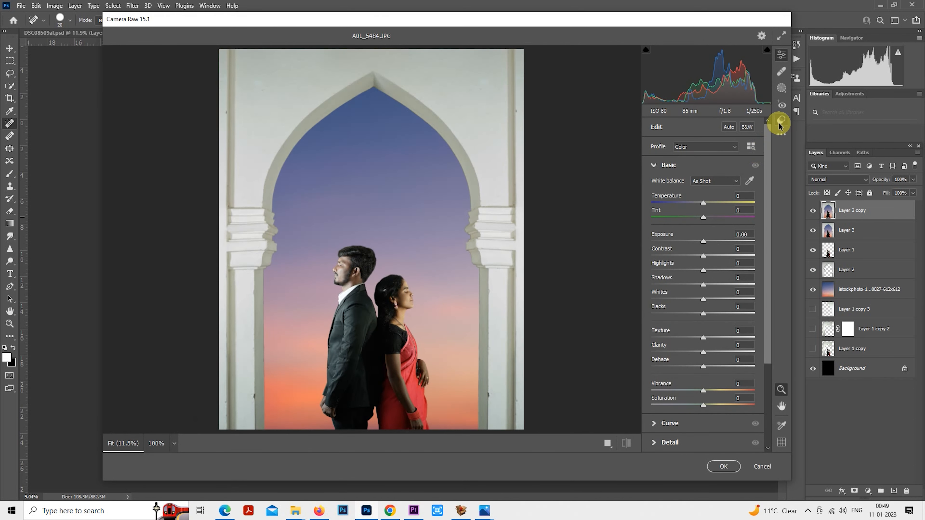
pyautogui.click(780, 122)
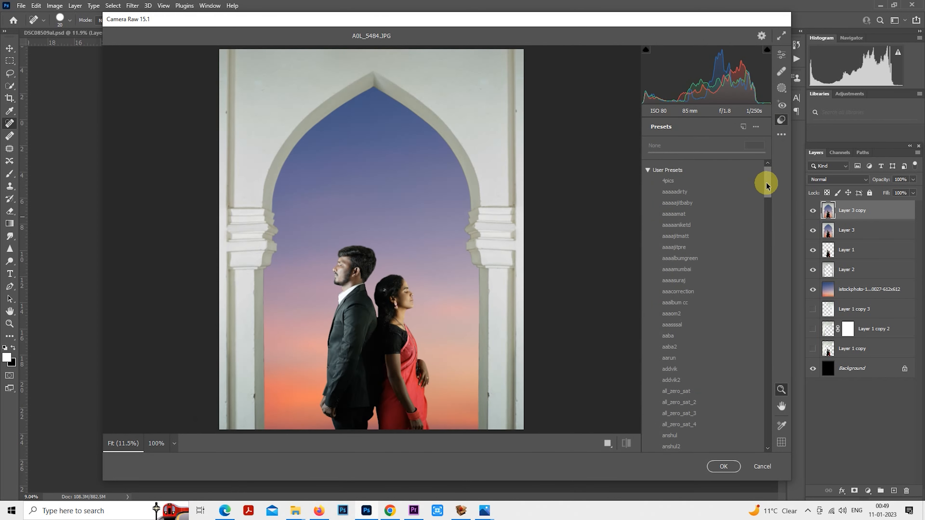
pyautogui.moveTo(766, 182); pyautogui.dragTo(765, 351)
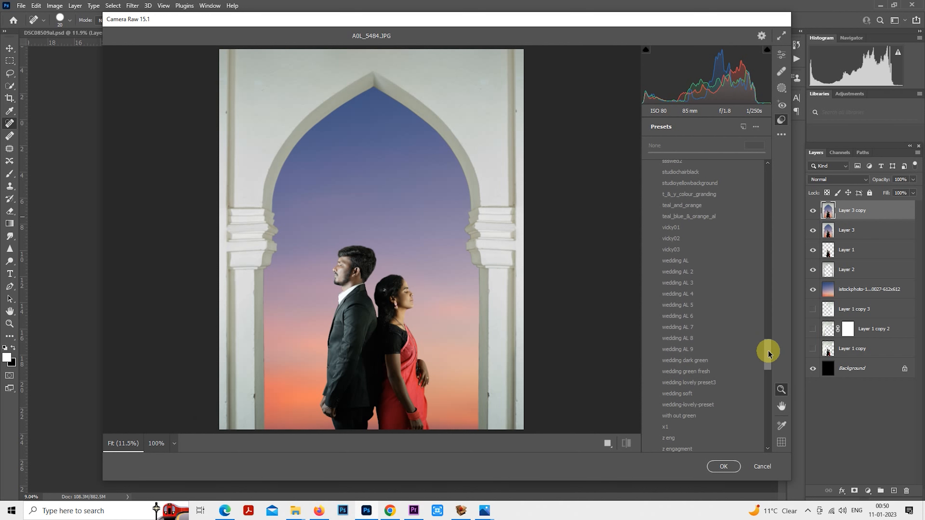
pyautogui.click(722, 297)
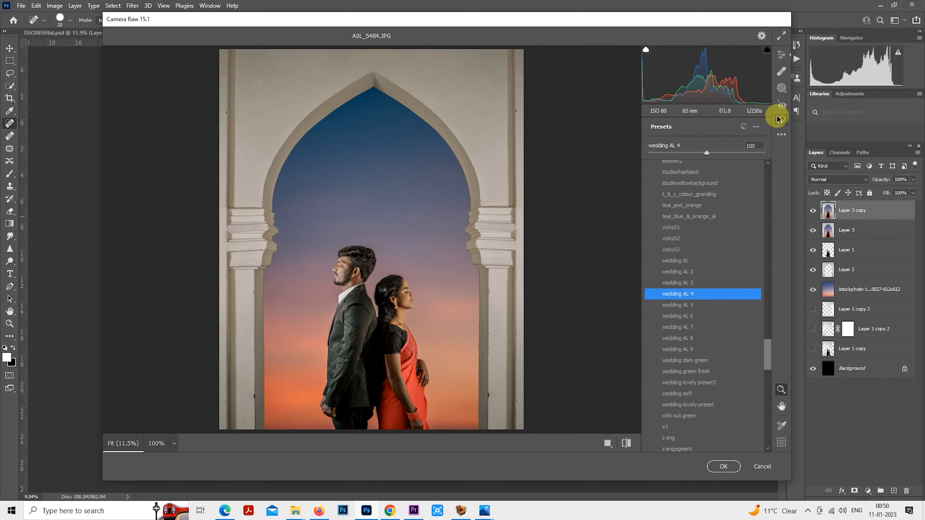
# - Set Blacks to -21 and slightly lower Shadows in the Basic adjustments of Camera Raw
pyautogui.click(782, 57)
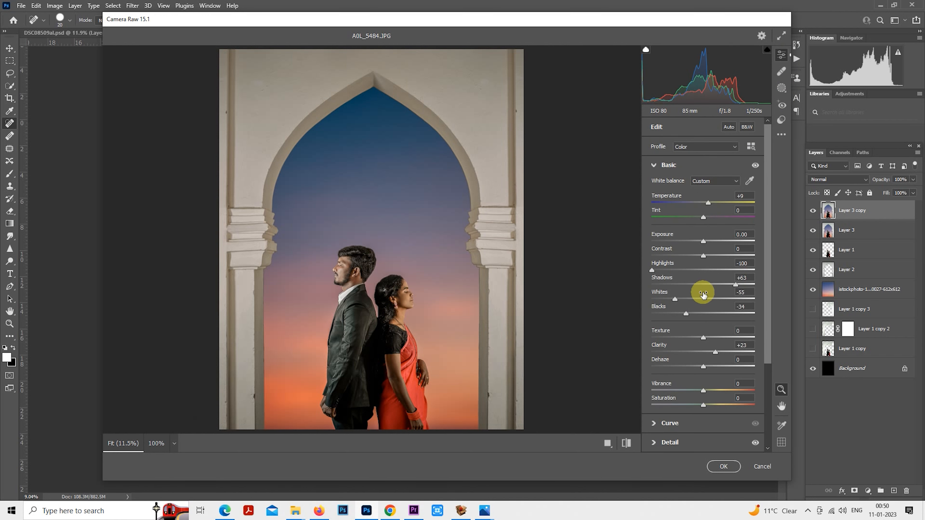
pyautogui.moveTo(707, 317); pyautogui.dragTo(674, 299)
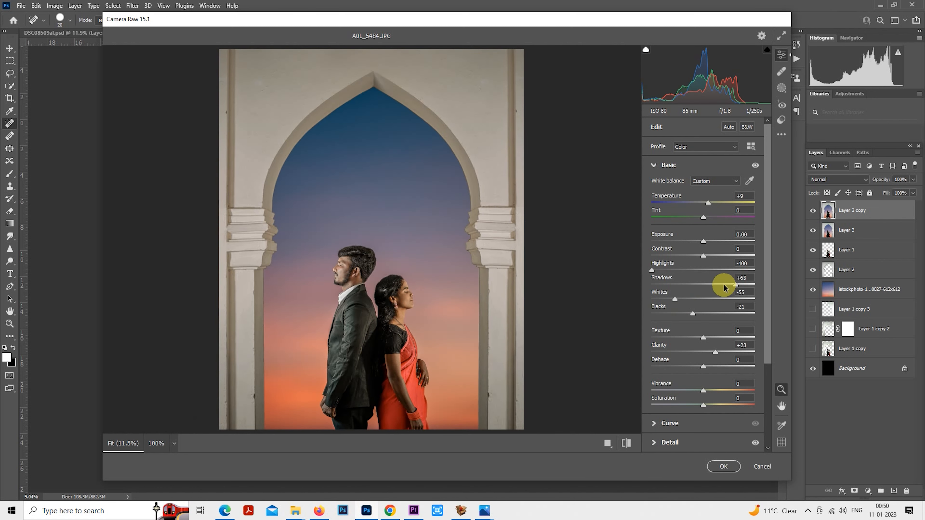
pyautogui.moveTo(734, 285); pyautogui.dragTo(733, 285)
# - Remove the preset's sharpening by setting Sharpening to 0 in the Detail adjustments
pyautogui.click(660, 169)
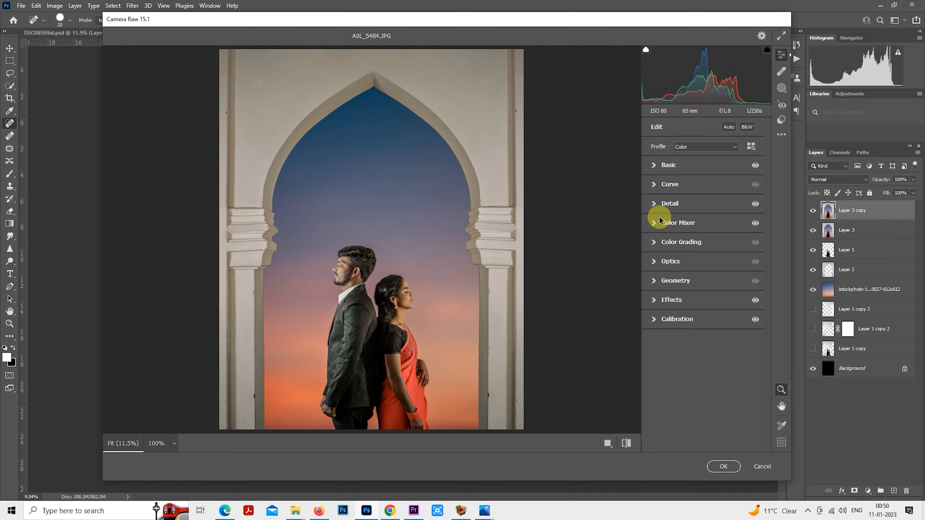
pyautogui.click(657, 184)
pyautogui.click(656, 184)
pyautogui.click(655, 203)
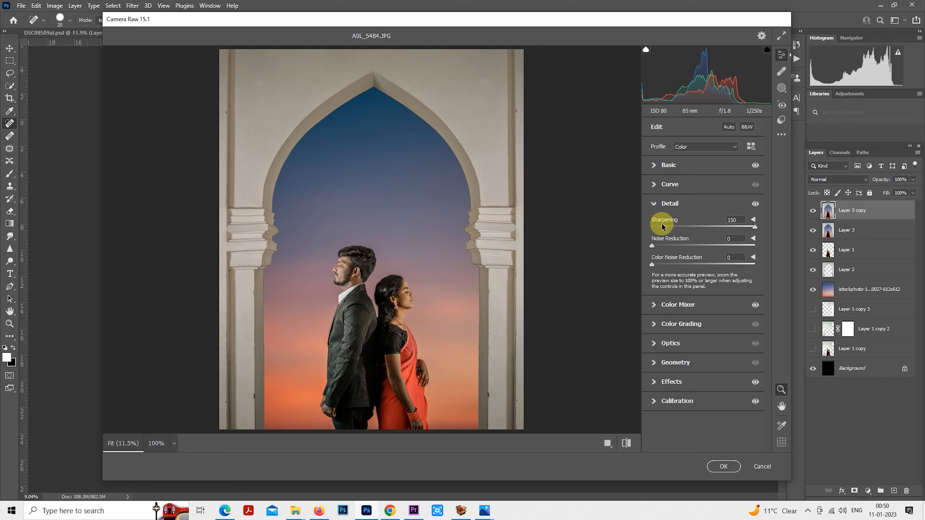
pyautogui.moveTo(661, 231); pyautogui.dragTo(644, 231)
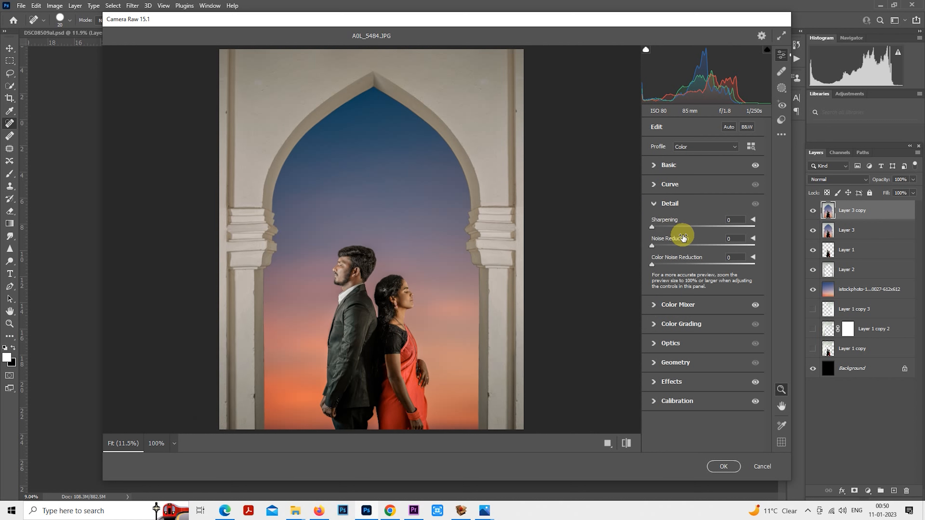
pyautogui.click(655, 204)
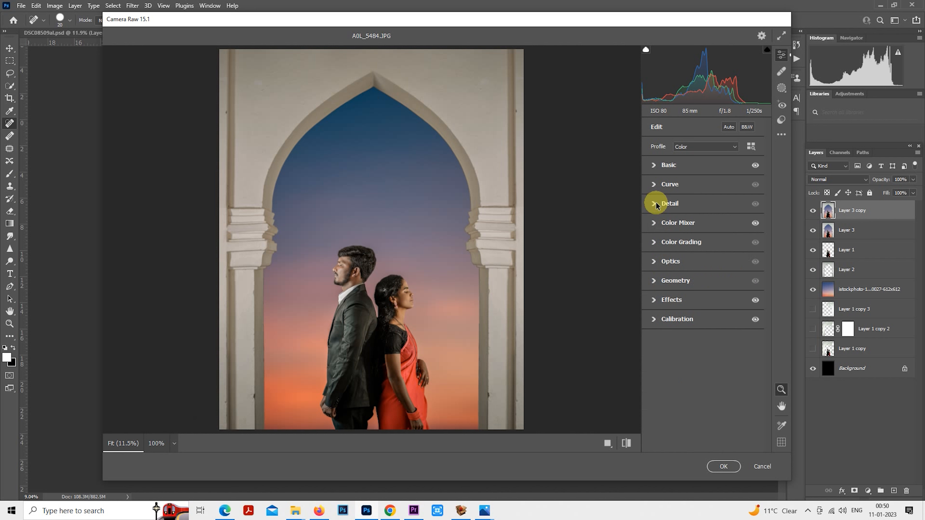
# - Set the Oranges to Saturation -34 and Luminance +19 in the Color Mixer
pyautogui.click(655, 223)
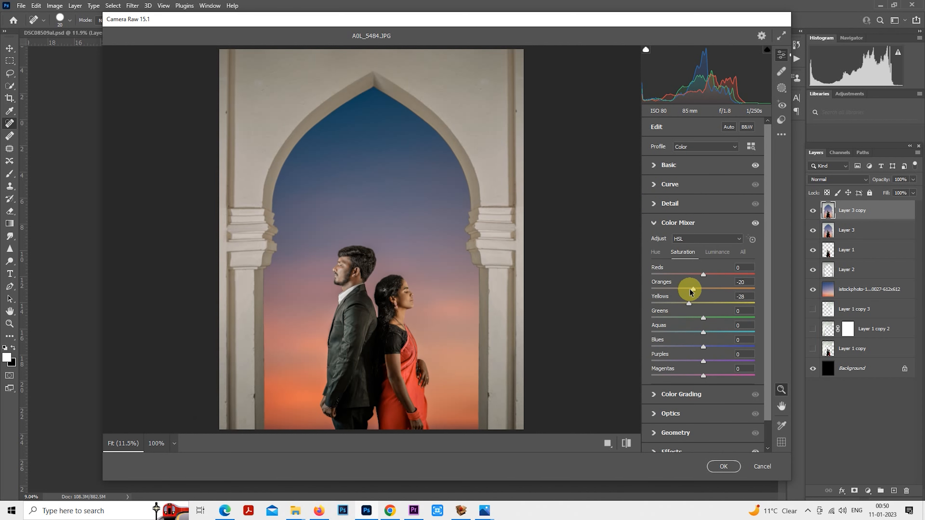
pyautogui.click(716, 252)
pyautogui.moveTo(703, 288); pyautogui.dragTo(706, 289)
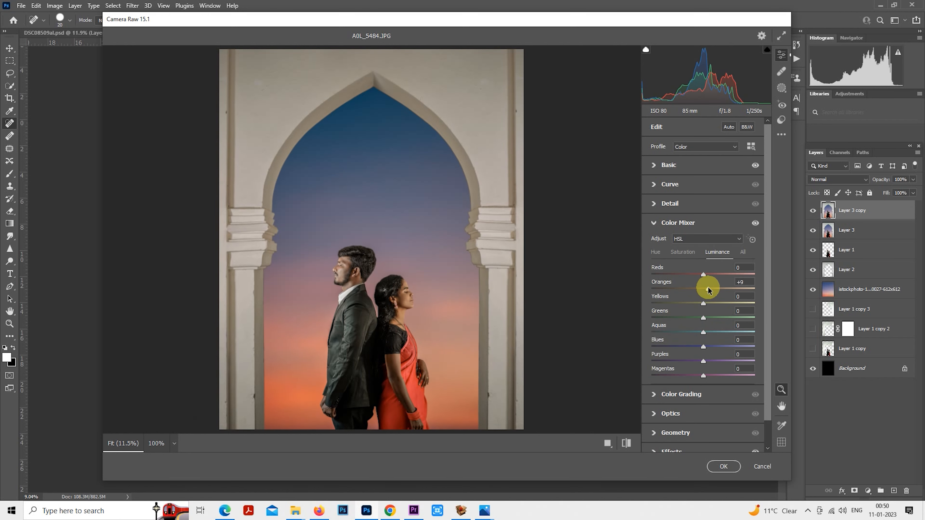
pyautogui.click(688, 255)
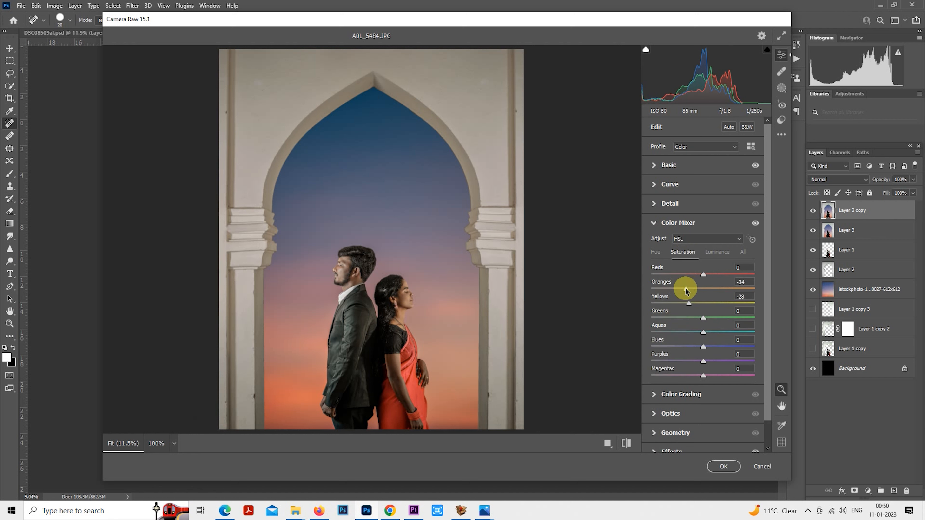
pyautogui.click(713, 255)
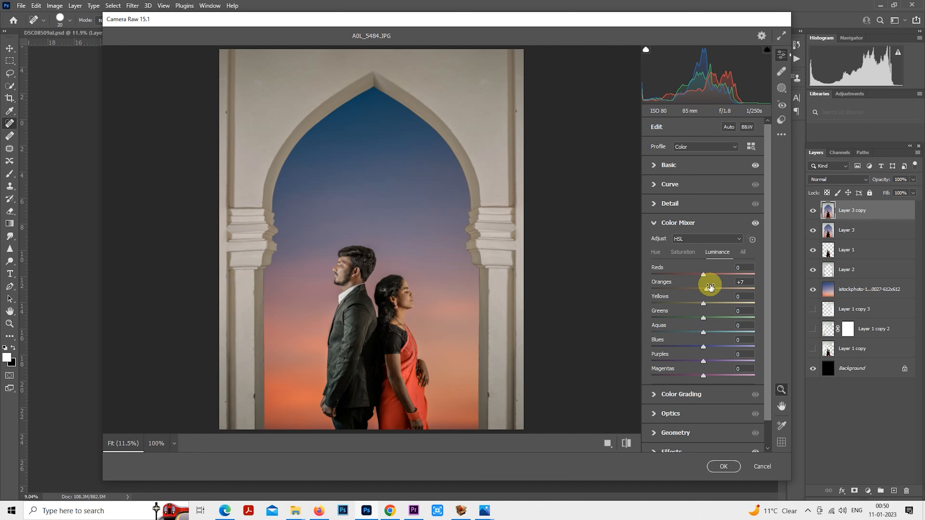
pyautogui.moveTo(713, 290); pyautogui.dragTo(714, 290)
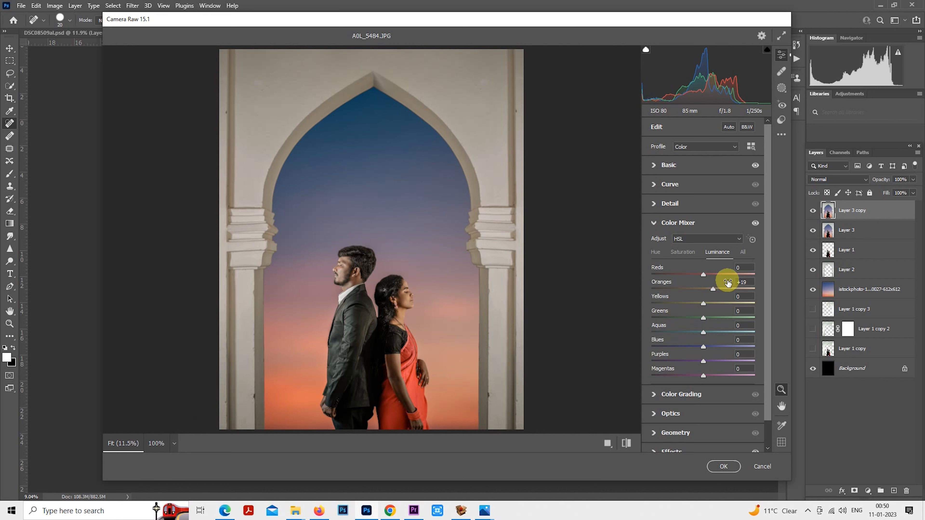
pyautogui.click(655, 225)
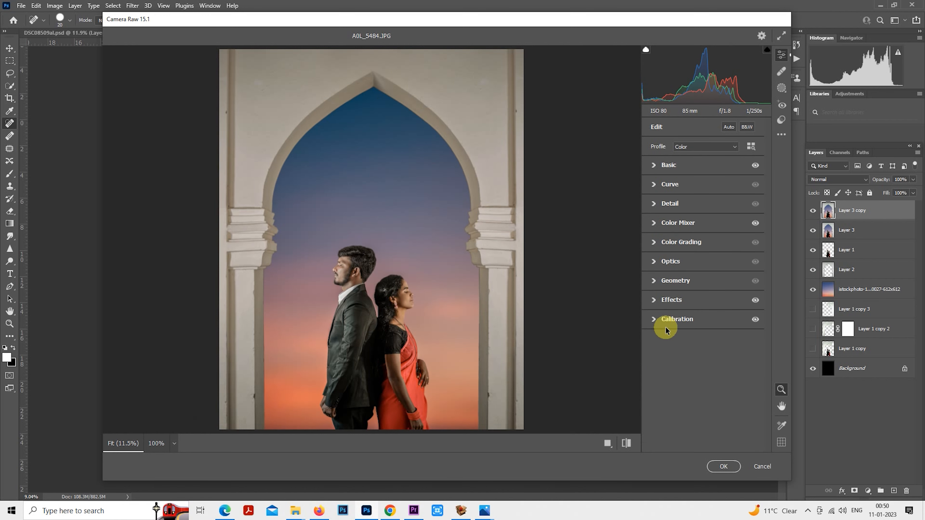
# - Set Vignetting to -18, Roundness to +50 and Feather to 100, compare against the default settings, and apply the Camera Raw filter
pyautogui.click(653, 303)
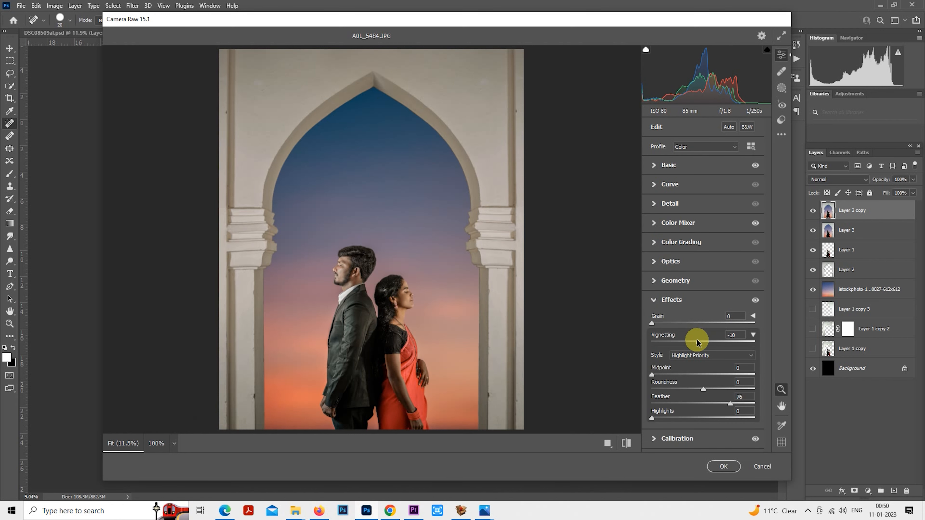
pyautogui.moveTo(696, 339); pyautogui.dragTo(693, 342)
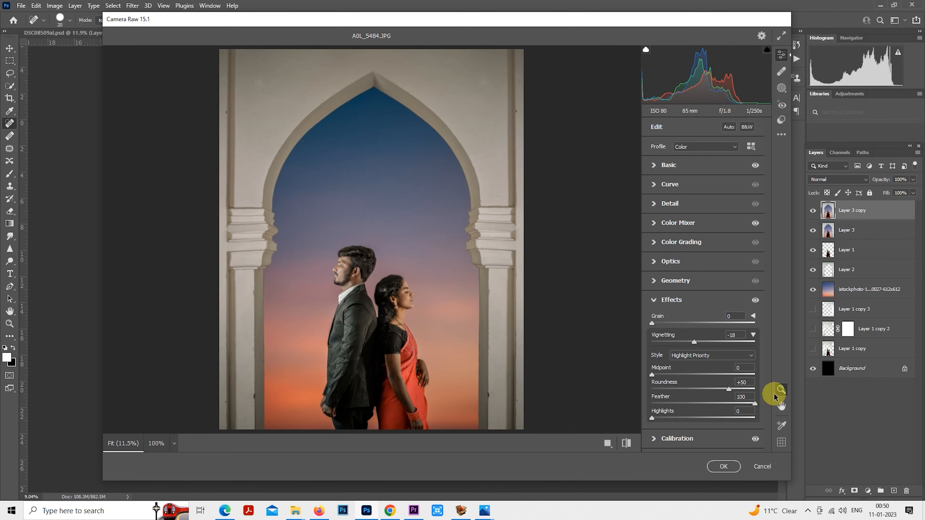
pyautogui.click(632, 443)
pyautogui.click(631, 443)
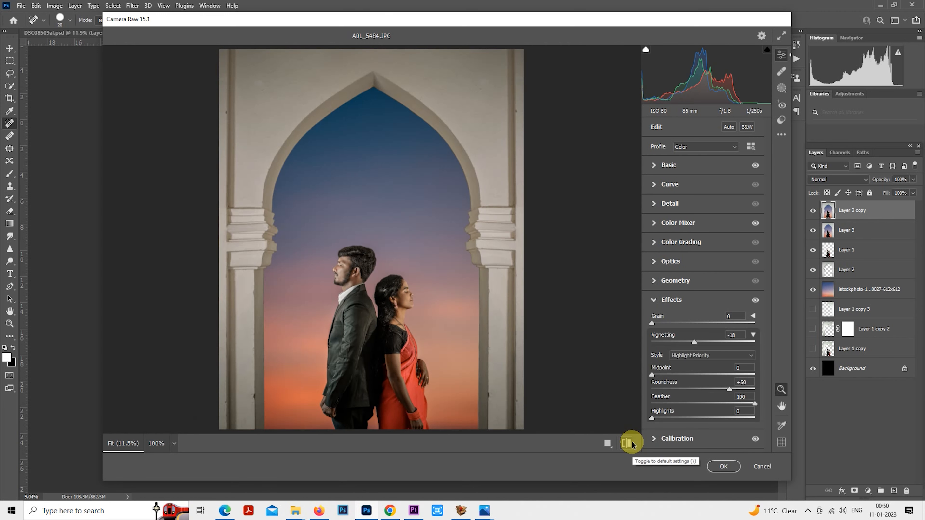
pyautogui.click(631, 443)
pyautogui.click(631, 443)
pyautogui.click(631, 443)
pyautogui.click(631, 443)
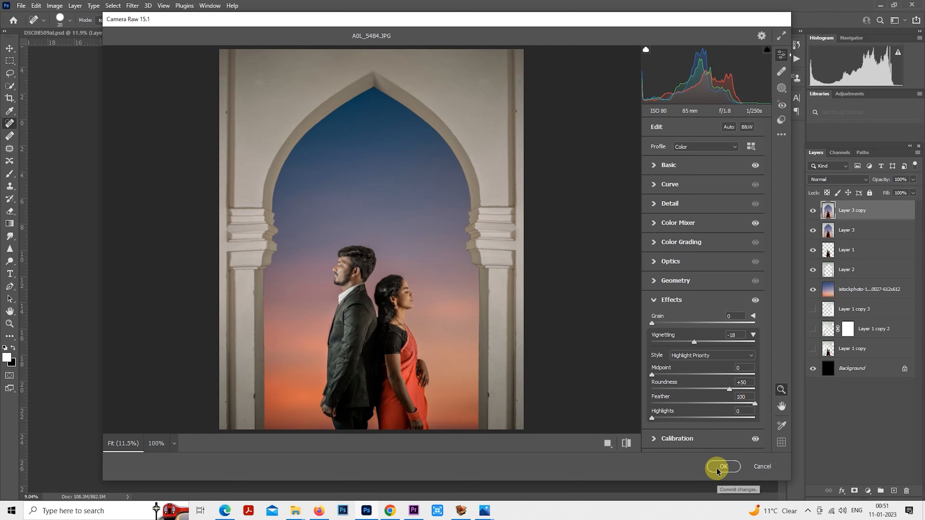
pyautogui.click(723, 466)
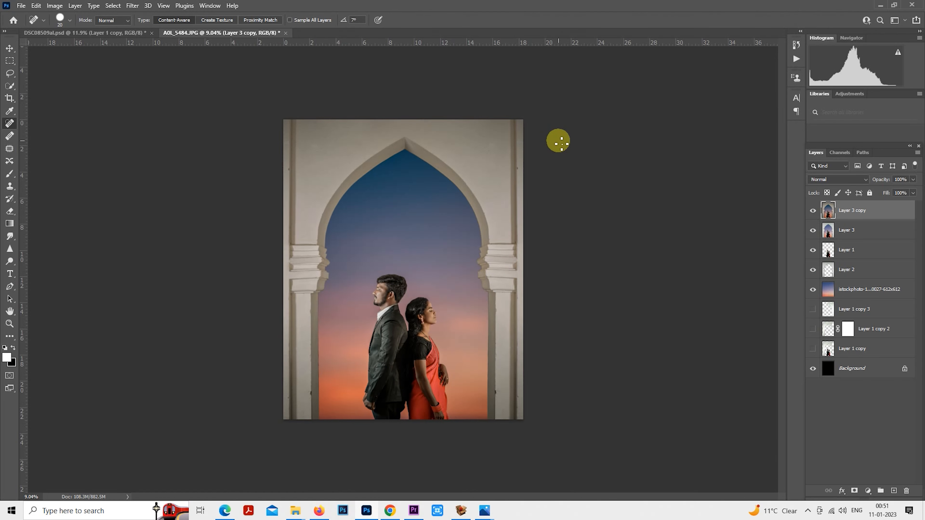
# - Lasso the small dark mark on the wall above the arch's right shoulder and remove it with a Content-Aware fill
pyautogui.scroll(10, 558, 141)
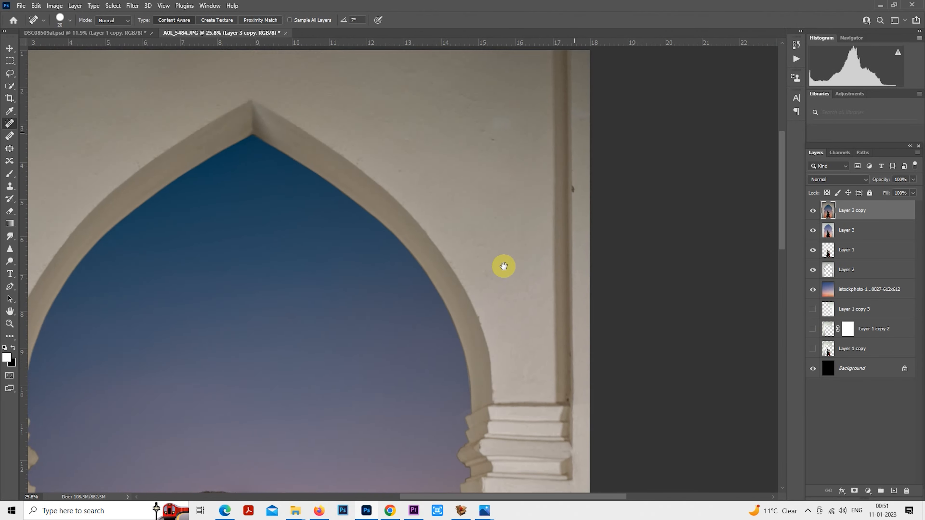
pyautogui.scroll(6, 504, 267)
pyautogui.click(8, 73)
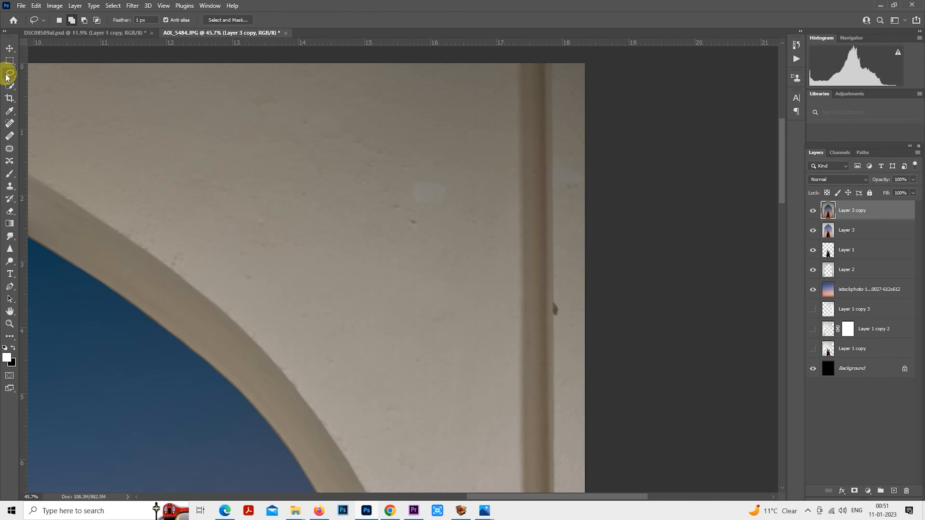
pyautogui.moveTo(392, 217)
pyautogui.mouseDown()
pyautogui.moveTo(458, 174)
pyautogui.moveTo(414, 230)
pyautogui.moveTo(407, 197)
pyautogui.mouseUp()
pyautogui.rightClick(407, 196)
pyautogui.click(439, 324)
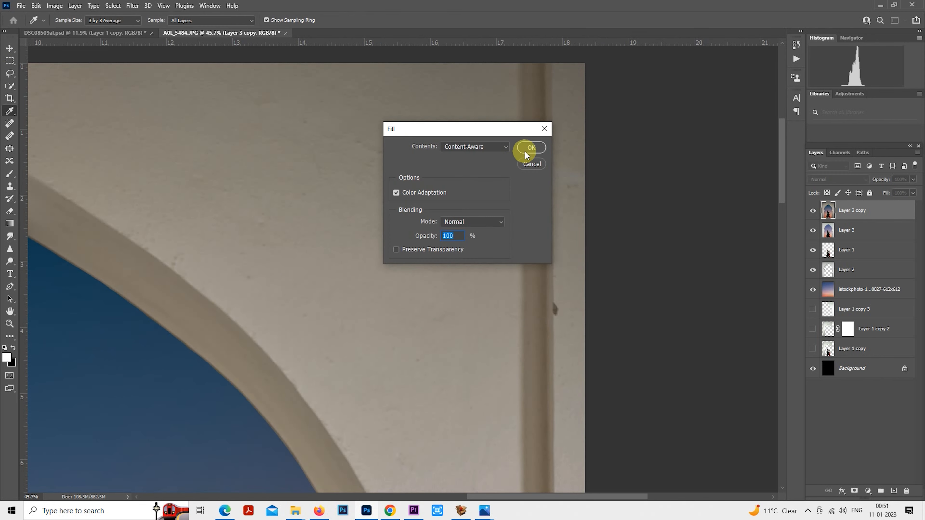
pyautogui.click(531, 148)
# - Remove the dark chip beside the right vertical moulding with a lassoed Content-Aware fill and deselect
pyautogui.scroll(1, 556, 330)
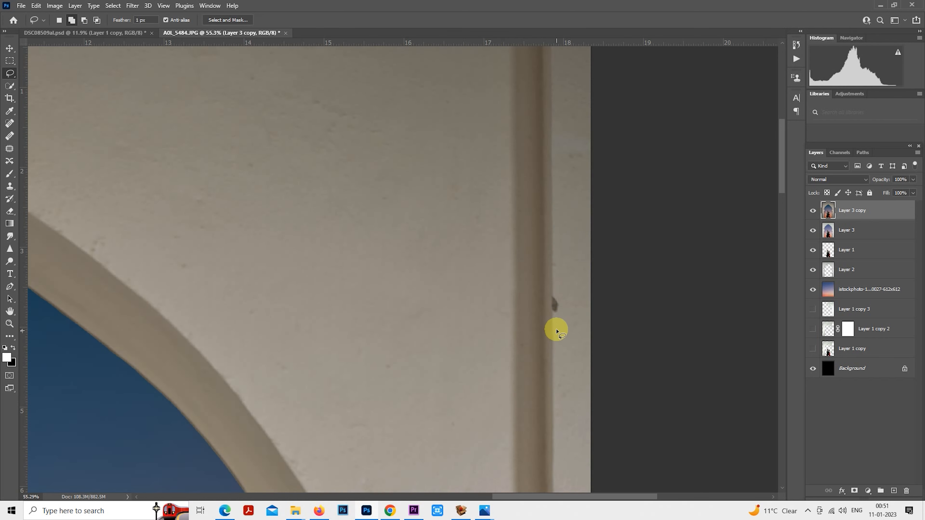
pyautogui.moveTo(550, 312); pyautogui.dragTo(553, 311)
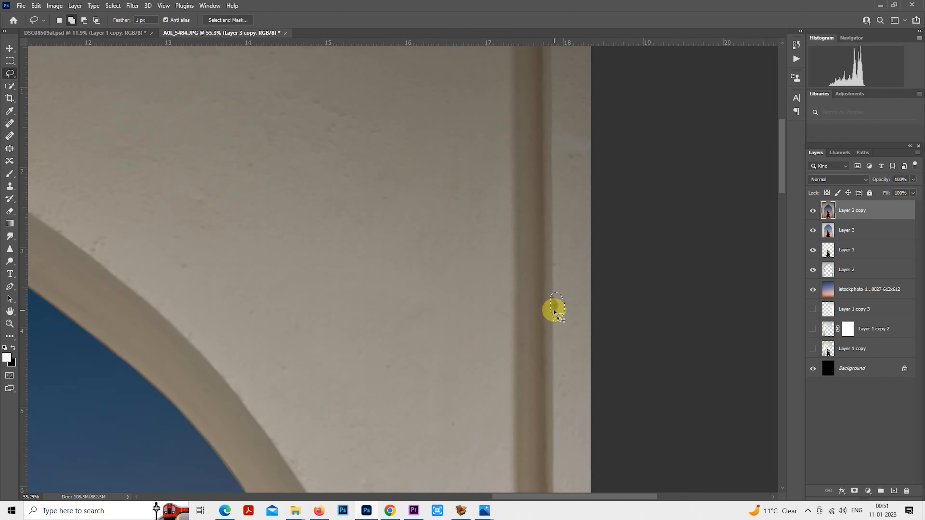
pyautogui.rightClick(554, 311)
pyautogui.click(571, 427)
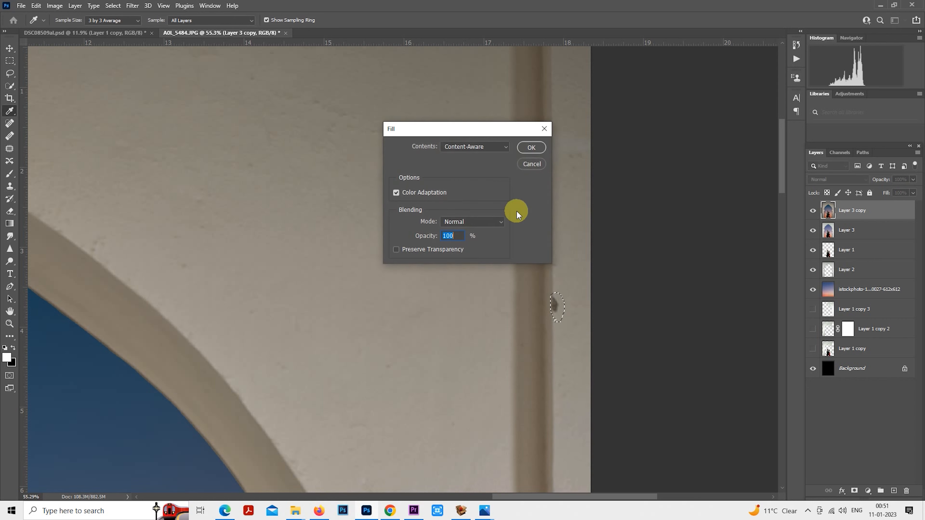
pyautogui.click(532, 148)
pyautogui.hotkey('ctrl', 'd')
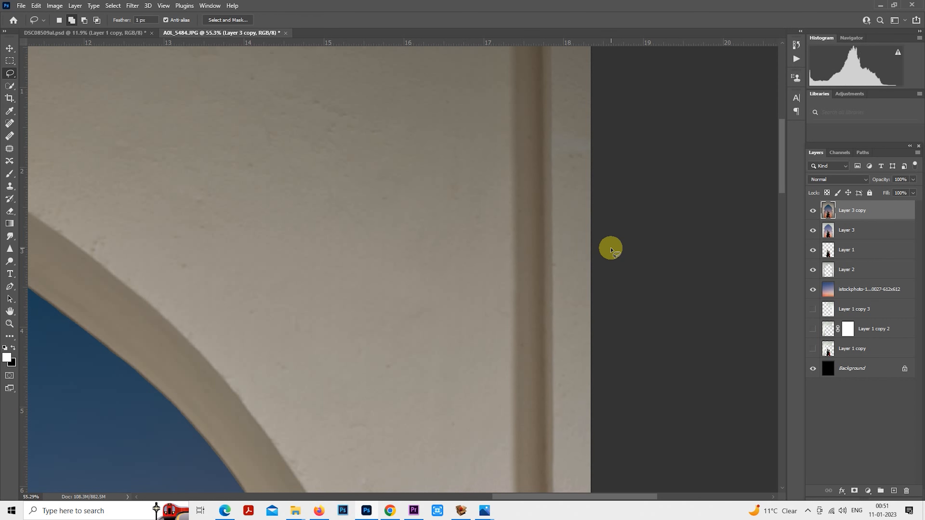
# - Load the couple's outline from Layer 1 as a selection
pyautogui.scroll(-8, 610, 251)
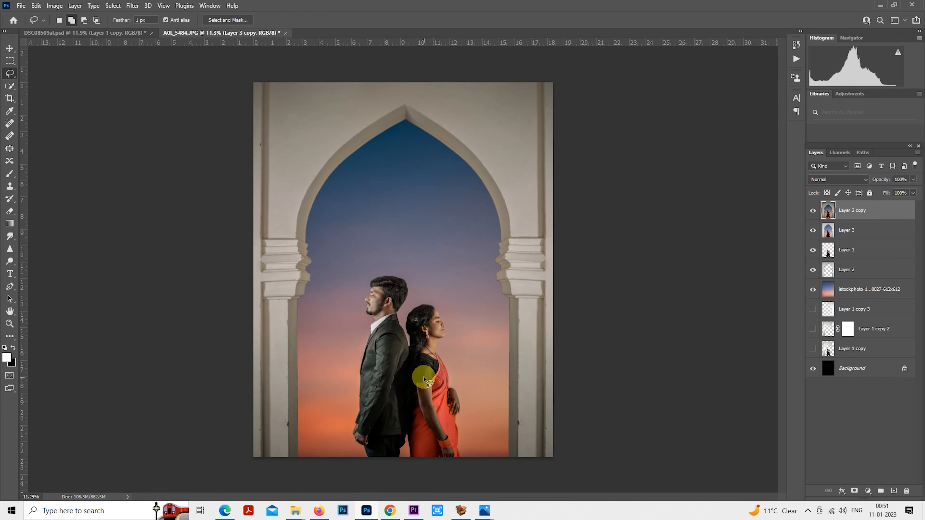
pyautogui.scroll(6, 362, 320)
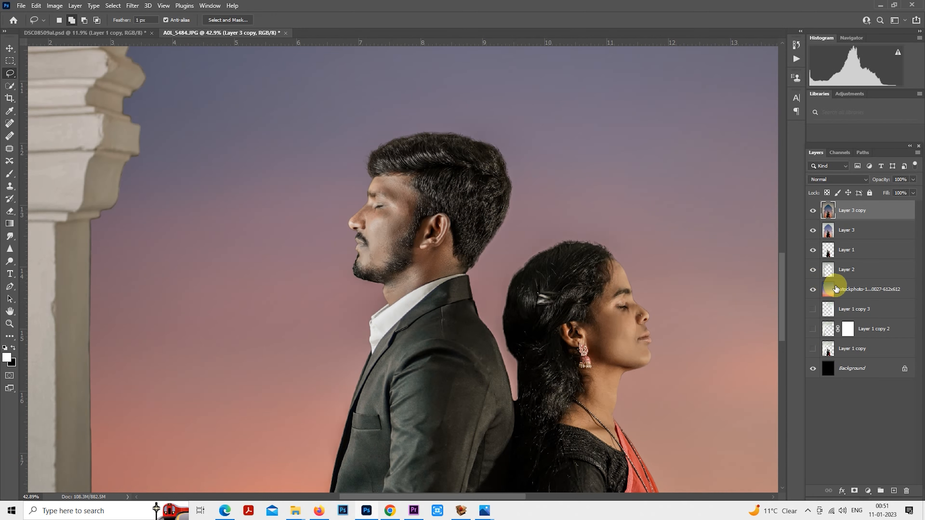
pyautogui.click(828, 250)
pyautogui.keyDown('ctrl'); pyautogui.click(828, 250); pyautogui.keyUp('ctrl')
pyautogui.scroll(-3, 359, 247)
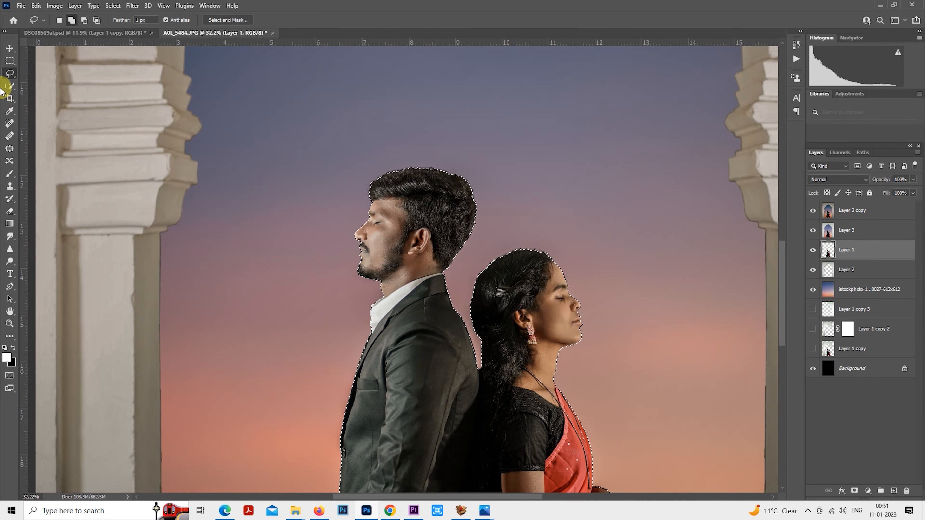
pyautogui.scroll(-1, 453, 289)
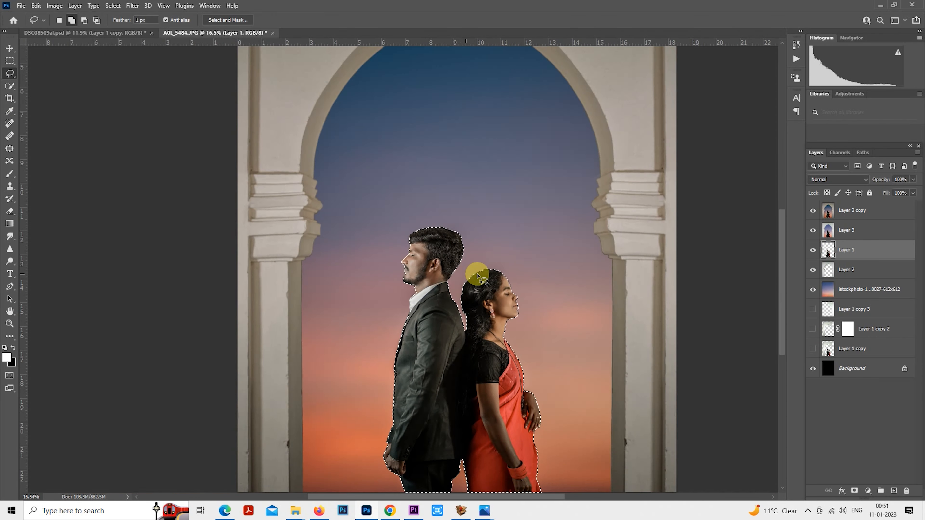
# - Subtract the woman and the man's suit from the selection with a large Quick Selection brush, leaving only his head selected
pyautogui.click(10, 87)
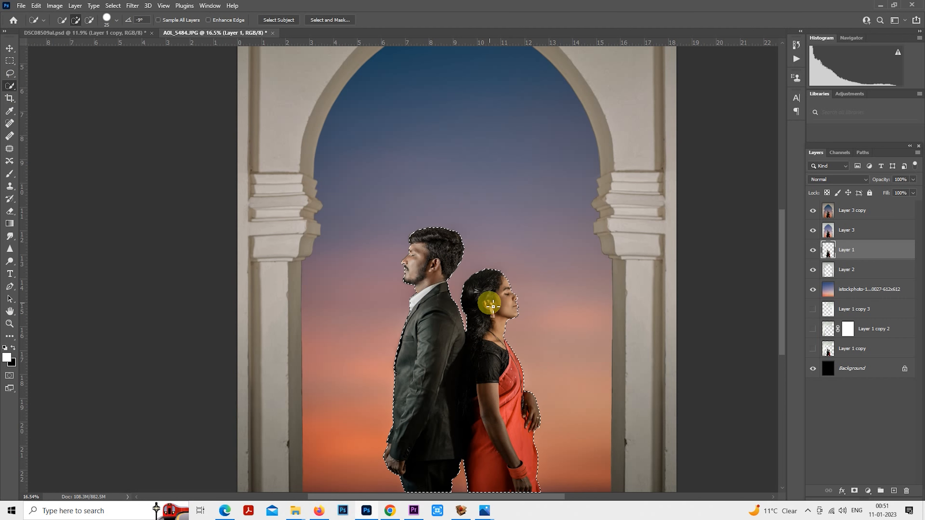
pyautogui.scroll(-1, 488, 298)
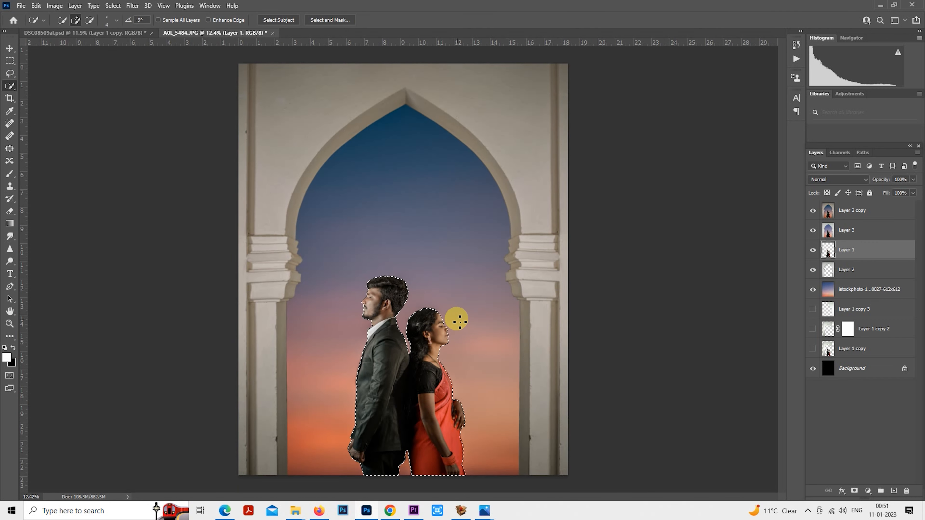
pyautogui.press(']')
pyautogui.press(']')
pyautogui.press(']')
pyautogui.press(']')
pyautogui.press(']')
pyautogui.press(']')
pyautogui.press(']')
pyautogui.press(']')
pyautogui.press(']')
pyautogui.press(']')
pyautogui.moveTo(457, 320)
pyautogui.mouseDown()
pyautogui.moveTo(465, 361)
pyautogui.moveTo(448, 372)
pyautogui.moveTo(438, 450)
pyautogui.moveTo(444, 337)
pyautogui.moveTo(457, 394)
pyautogui.moveTo(433, 457)
pyautogui.moveTo(450, 310)
pyautogui.moveTo(433, 395)
pyautogui.moveTo(371, 320)
pyautogui.moveTo(401, 309)
pyautogui.moveTo(404, 279)
pyautogui.moveTo(399, 288)
pyautogui.mouseUp()
# - Clean up the head selection along the man's shirt collar with a smaller Quick Selection brush of size 90
pyautogui.press('[')
pyautogui.press('[')
pyautogui.press('[')
pyautogui.scroll(1, 369, 310)
pyautogui.scroll(3, 503, 280)
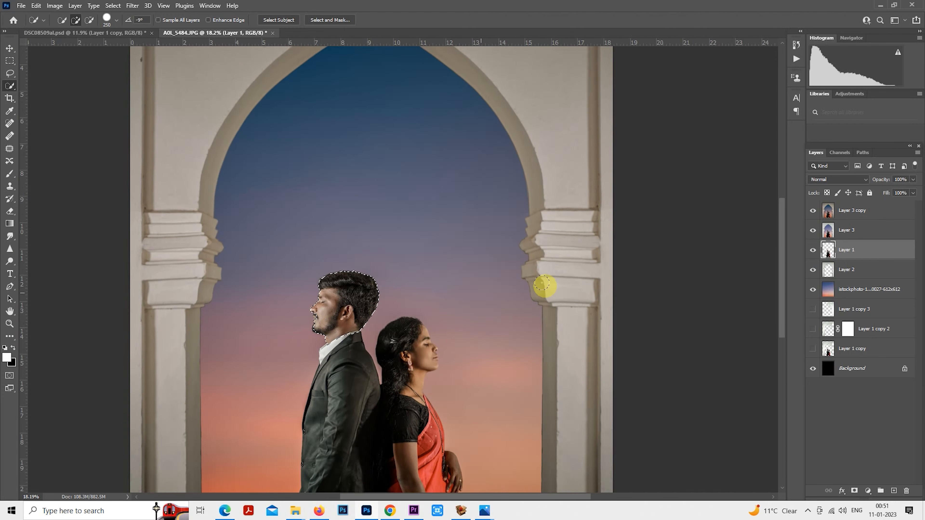
pyautogui.scroll(13, 309, 372)
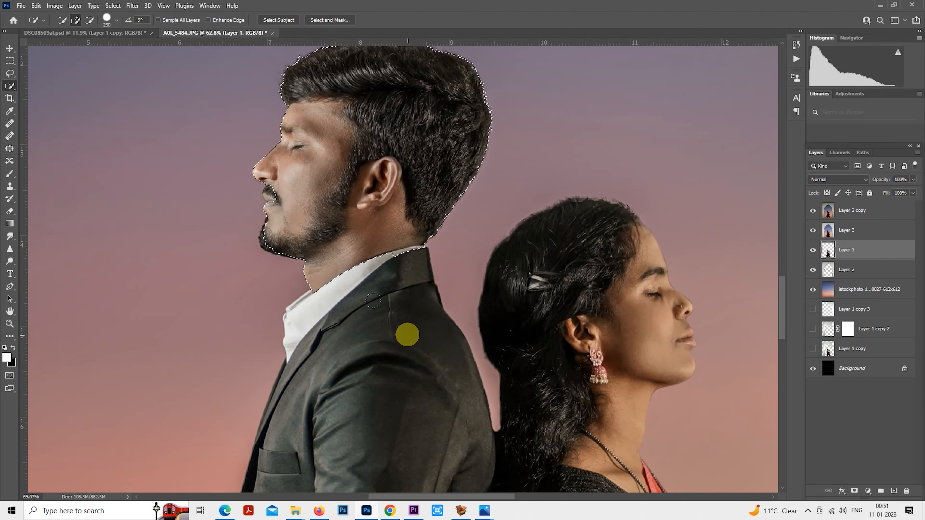
pyautogui.scroll(1, 397, 288)
pyautogui.press('[')
pyautogui.press('[')
pyautogui.press('[')
pyautogui.press('[')
pyautogui.press('[')
pyautogui.press('[')
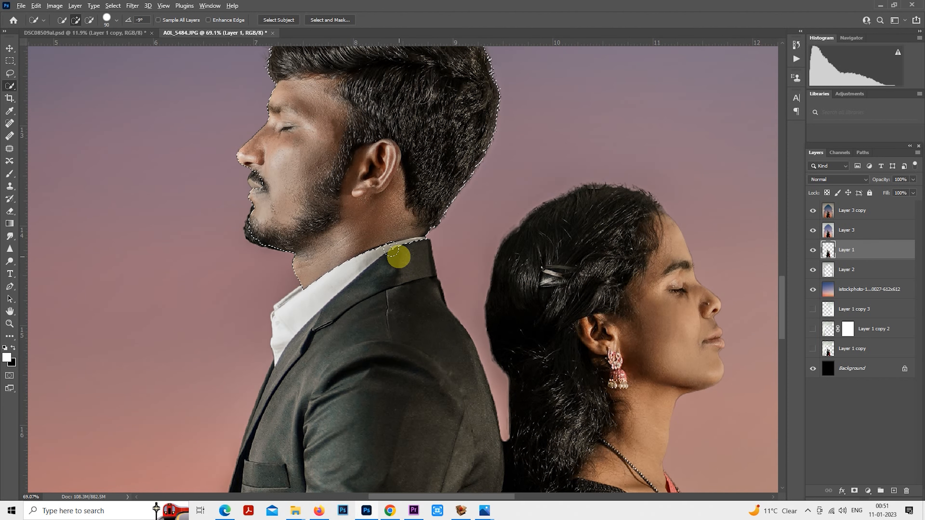
pyautogui.moveTo(391, 249)
pyautogui.mouseDown()
pyautogui.moveTo(409, 247)
pyautogui.moveTo(506, 376)
pyautogui.moveTo(497, 373)
pyautogui.mouseUp()
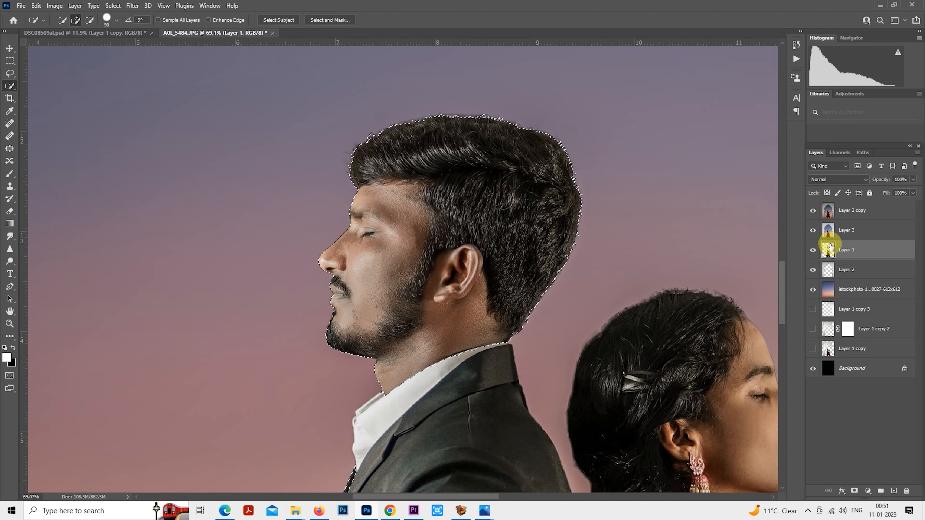
# - On Layer 3 copy, apply Highlights -50 and Shadows +21 to the selected head in Camera Raw, deselect, and compare the layer on and off
pyautogui.click(829, 215)
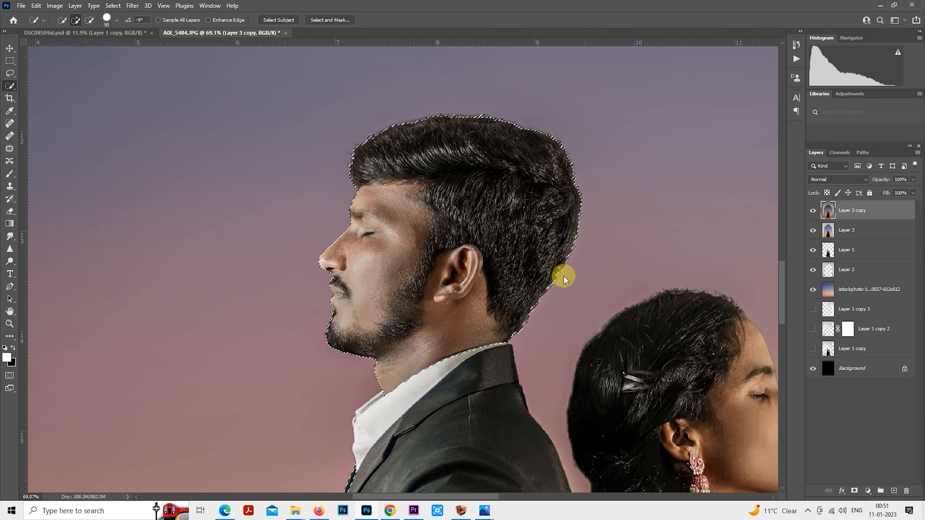
pyautogui.hotkey('ctrl', 'shift', 'a')
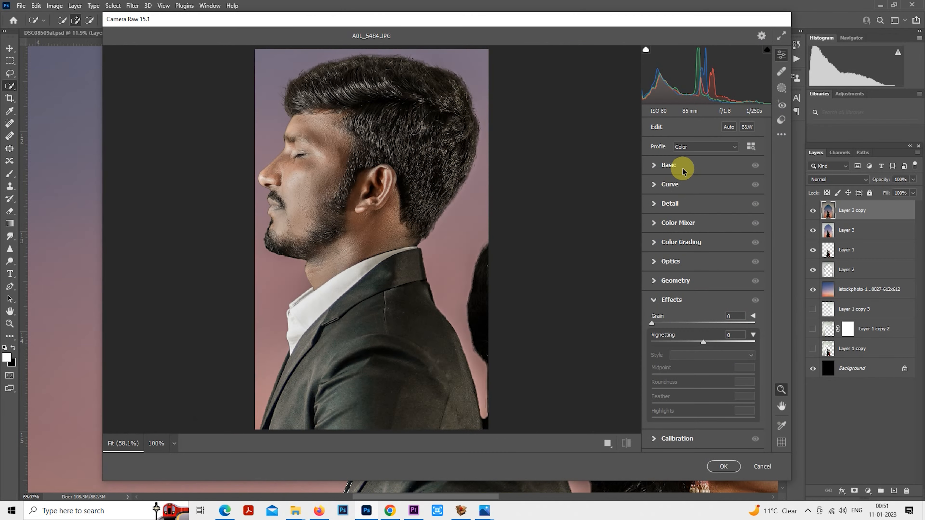
pyautogui.click(653, 165)
pyautogui.moveTo(670, 272); pyautogui.dragTo(714, 286)
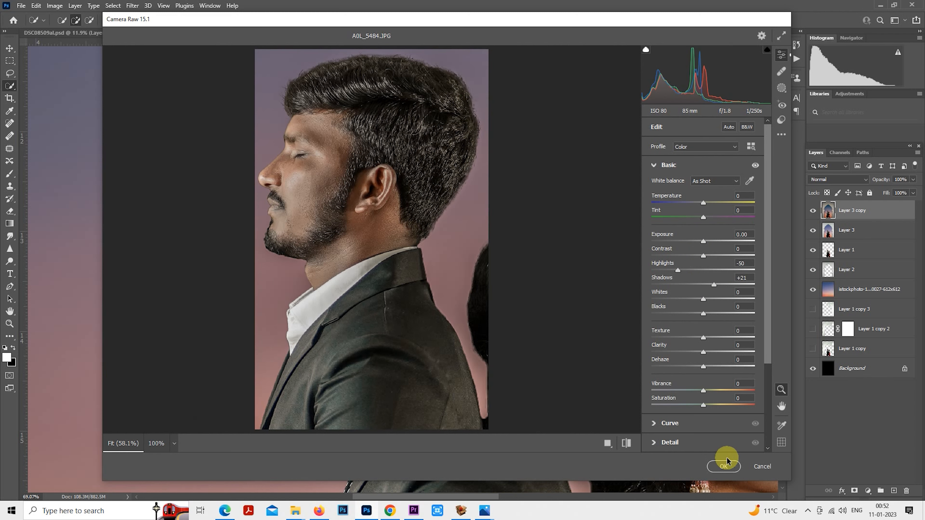
pyautogui.click(724, 466)
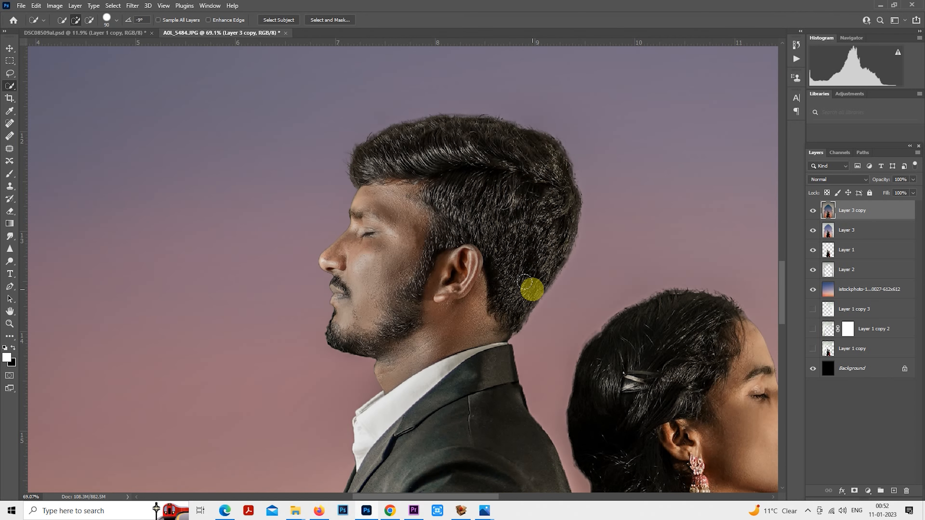
pyautogui.scroll(-5, 532, 290)
pyautogui.scroll(-4, 534, 291)
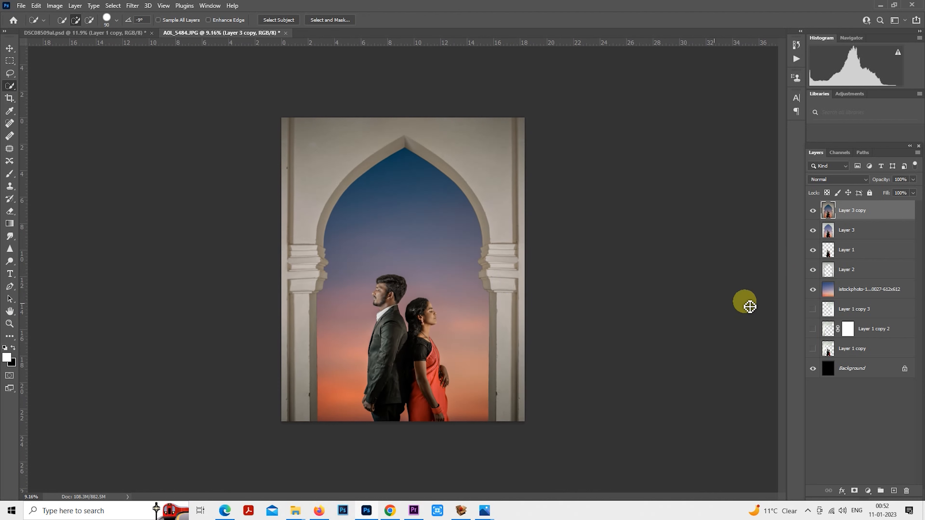
pyautogui.click(815, 212)
pyautogui.click(814, 212)
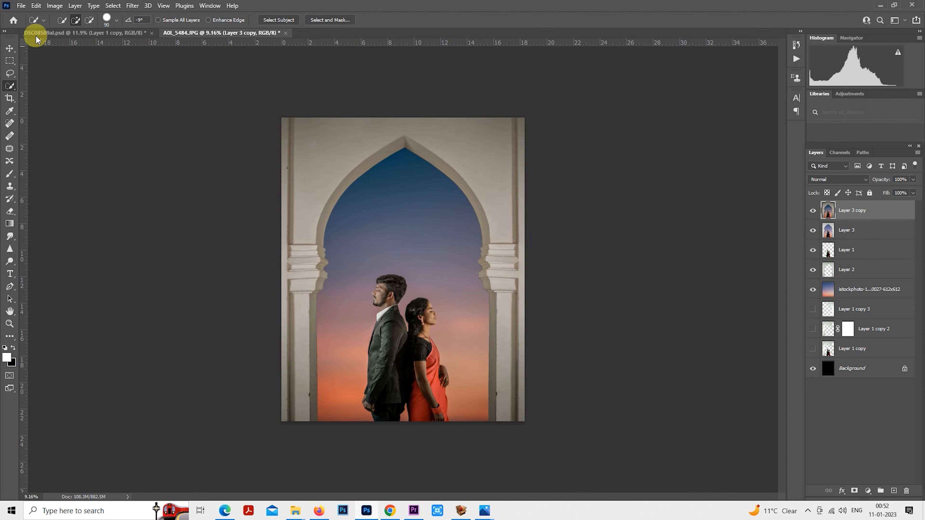
# - Duplicate Layer 3 copy and add a new empty layer above the duplicate
pyautogui.click(9, 60)
pyautogui.scroll(1, 586, 237)
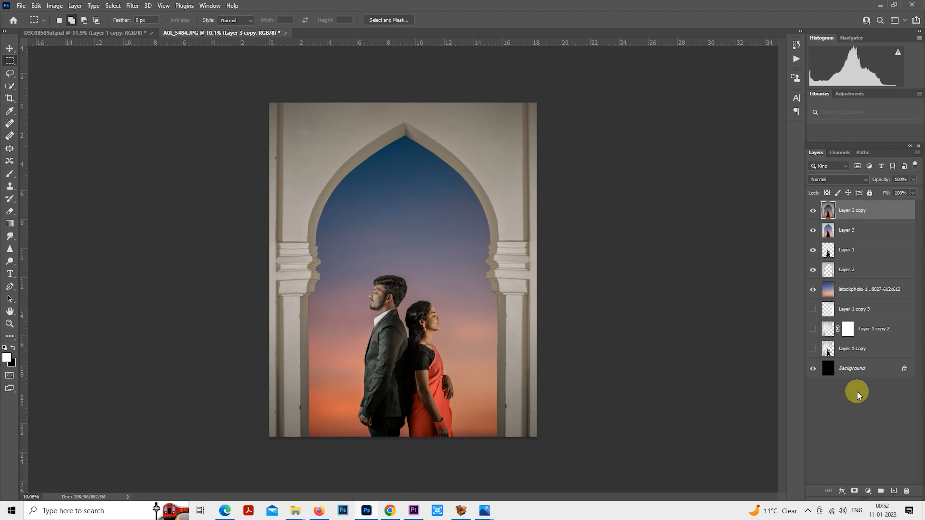
pyautogui.hotkey('ctrl', 'j')
pyautogui.click(892, 489)
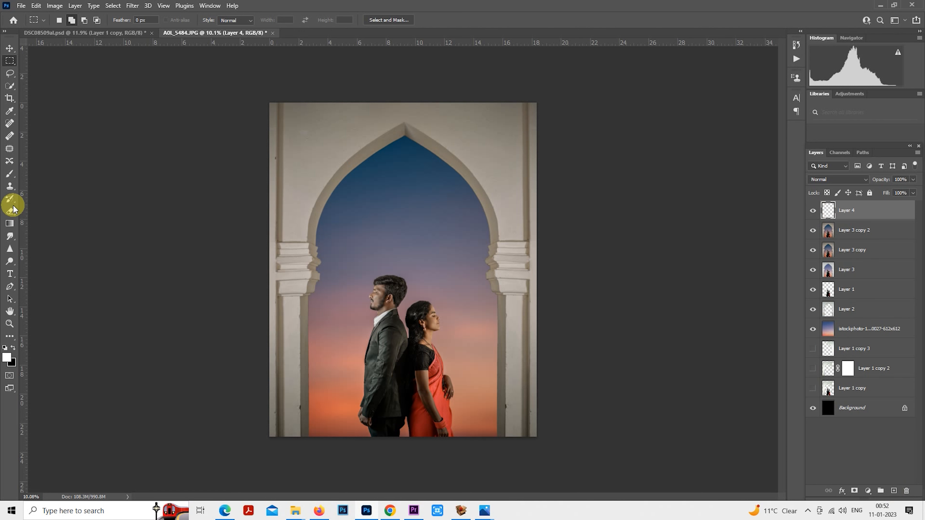
# - Draw a black-to-transparent linear gradient rising from the photo's lower edge on the empty layer and set the layer's opacity to 78%
pyautogui.click(7, 226)
pyautogui.moveTo(405, 456); pyautogui.dragTo(406, 397)
pyautogui.hotkey('ctrl', 'z')
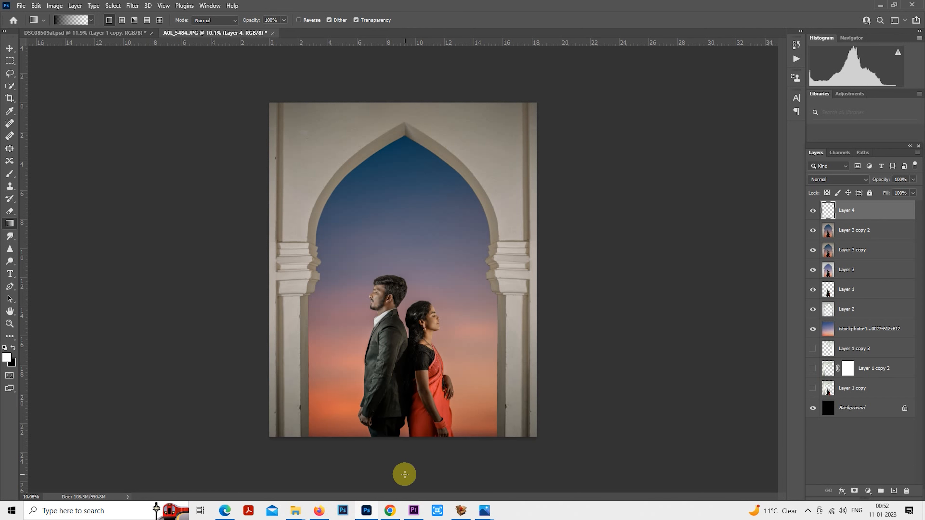
pyautogui.moveTo(404, 474); pyautogui.dragTo(401, 388)
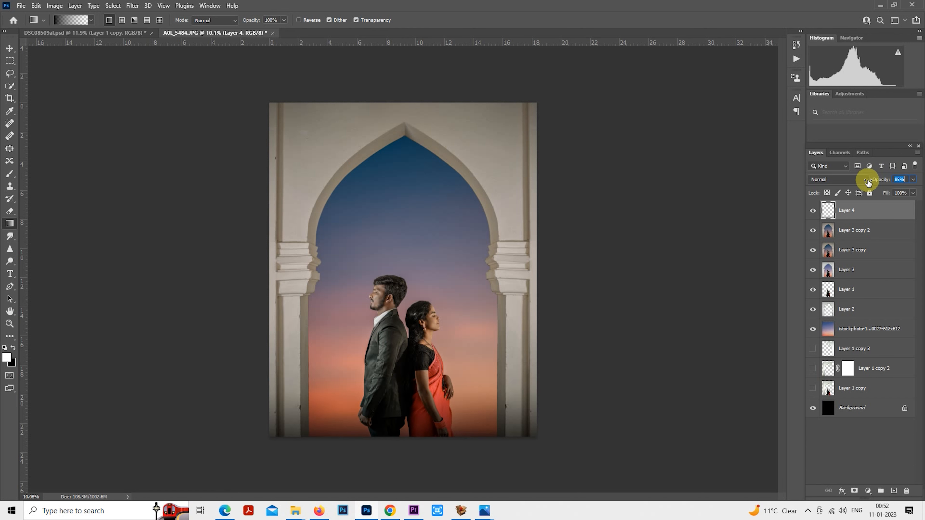
pyautogui.moveTo(868, 182); pyautogui.dragTo(867, 183)
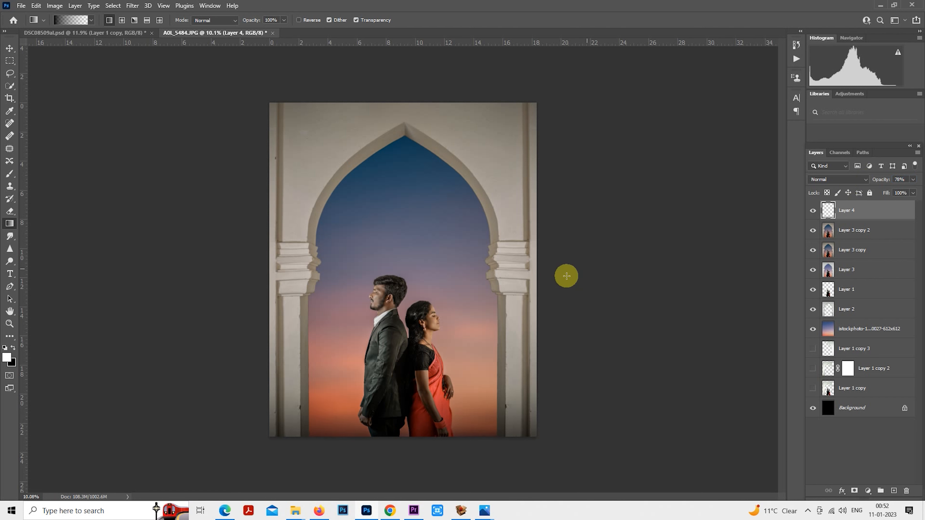
# - Add a Color Lookup adjustment layer above Layer 4 and load the 2Strip.look 3D LUT
pyautogui.click(868, 491)
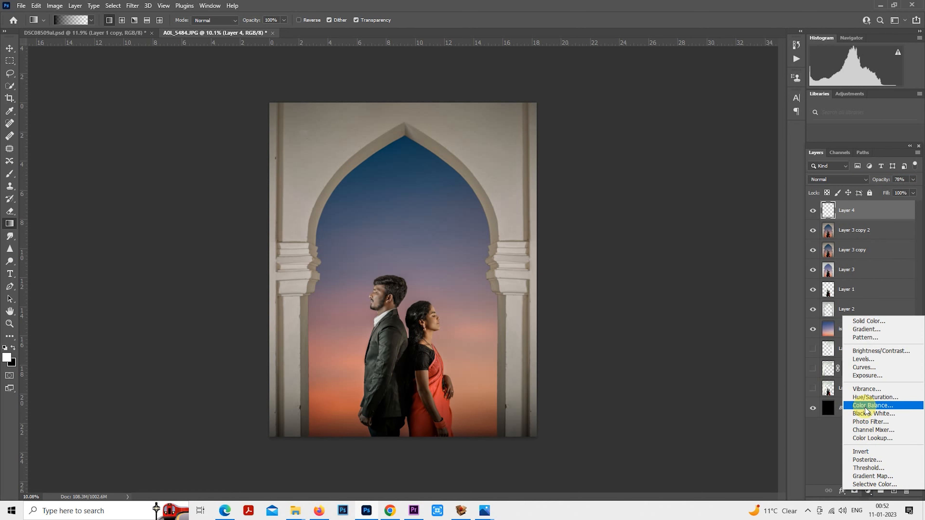
pyautogui.click(872, 440)
pyautogui.click(652, 91)
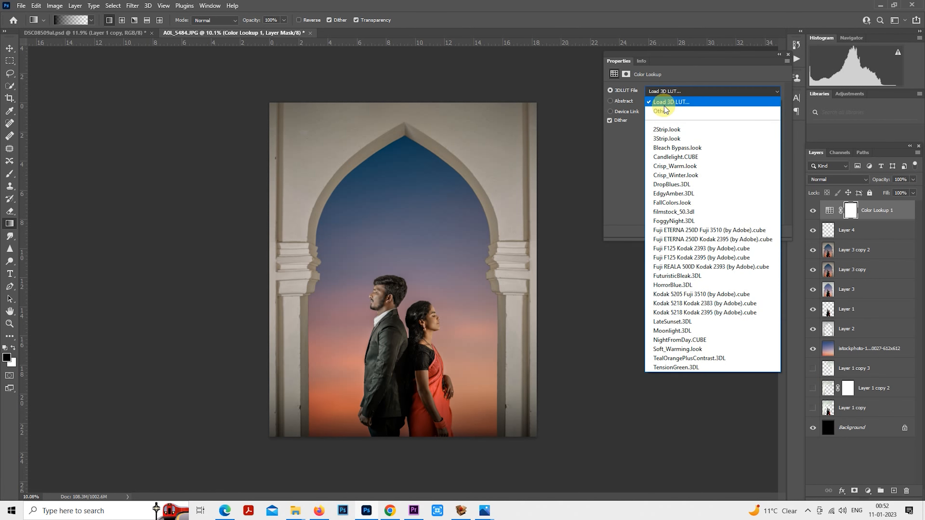
pyautogui.click(683, 122)
pyautogui.click(677, 93)
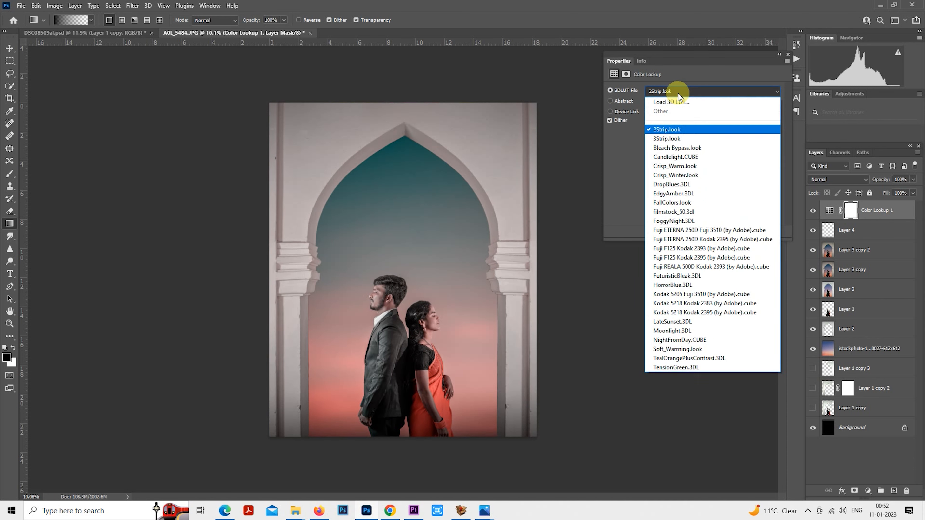
pyautogui.click(677, 92)
# - Step through the 3D LUT presets and settle on Crisp_Winter.look for the Color Lookup layer
pyautogui.press('Down')
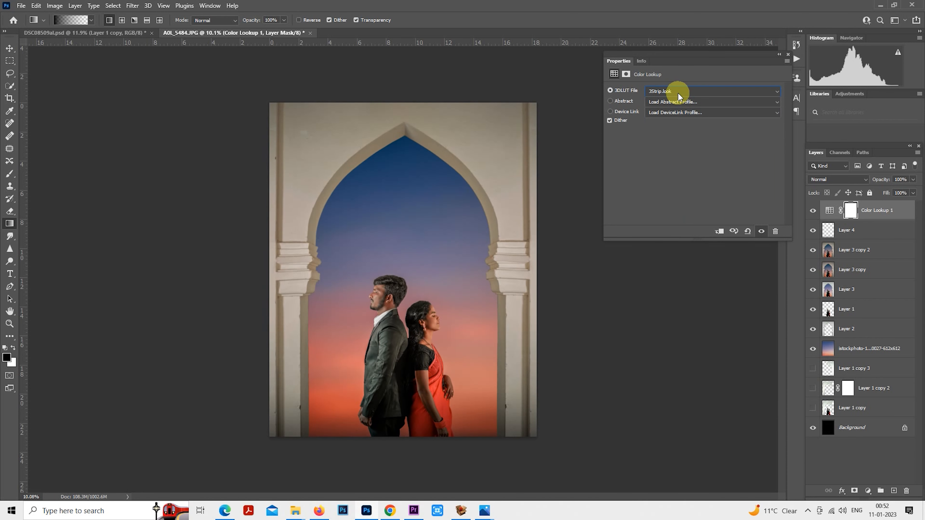
pyautogui.press('Down')
pyautogui.press('Down')
pyautogui.press('Down')
pyautogui.press('Down')
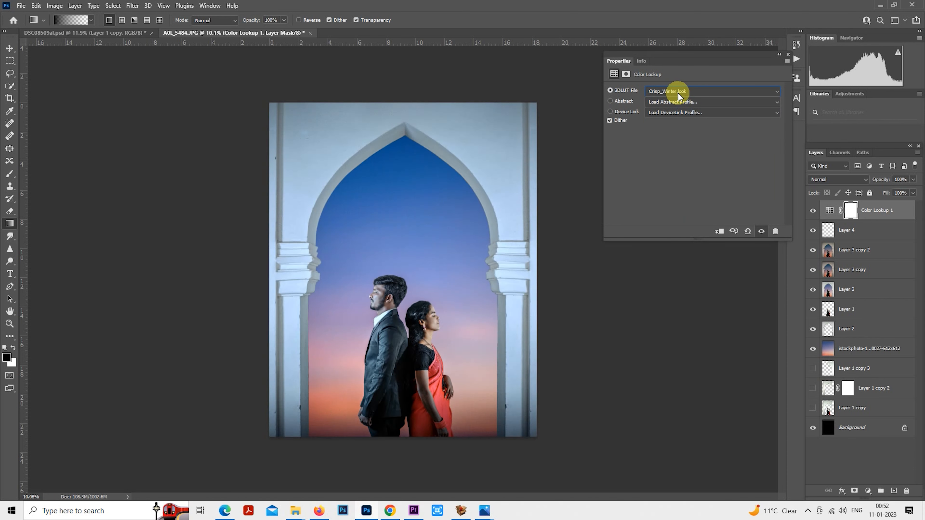
pyautogui.press('Down')
pyautogui.press('Up')
# - Set the Color Lookup layer's opacity to 38% and close the adjustment's properties
pyautogui.write('38')
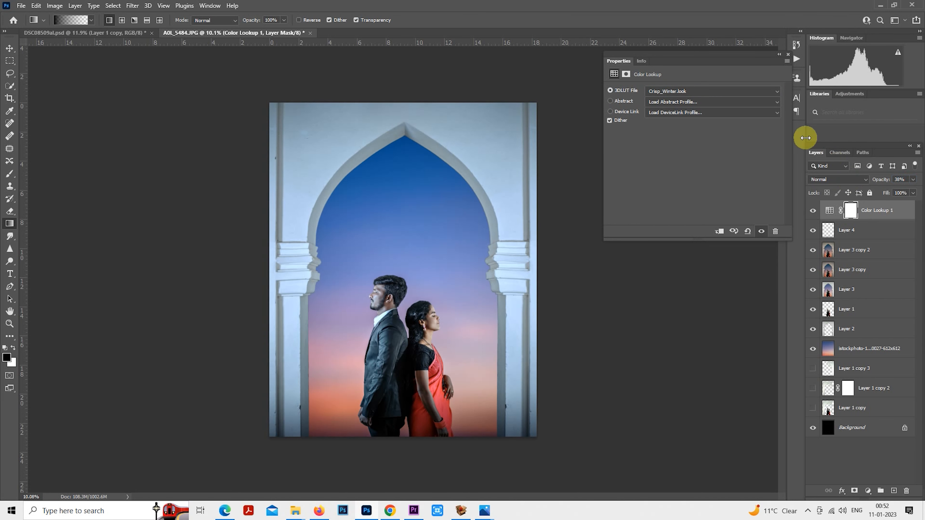
pyautogui.press('Return')
pyautogui.click(779, 55)
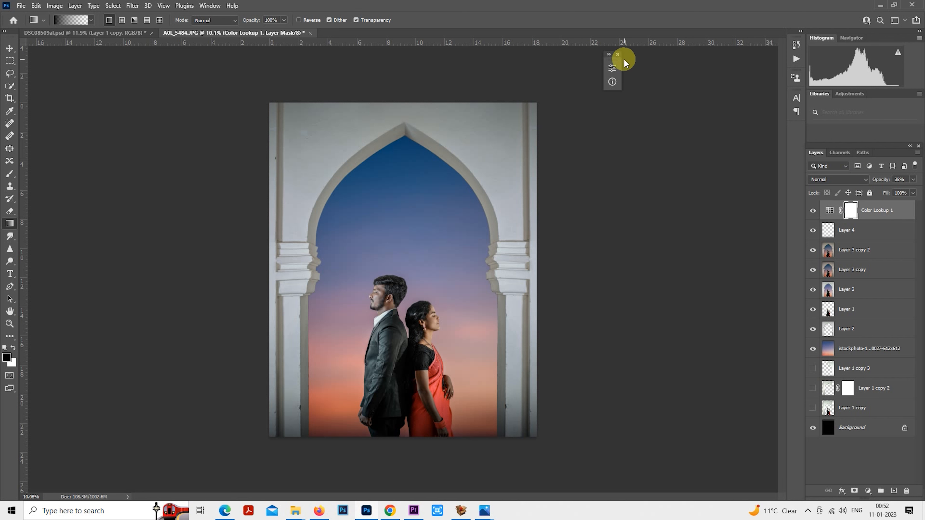
pyautogui.click(617, 55)
# - Compare the composite with the Color Lookup layer hidden and shown
pyautogui.click(813, 210)
pyautogui.click(813, 210)
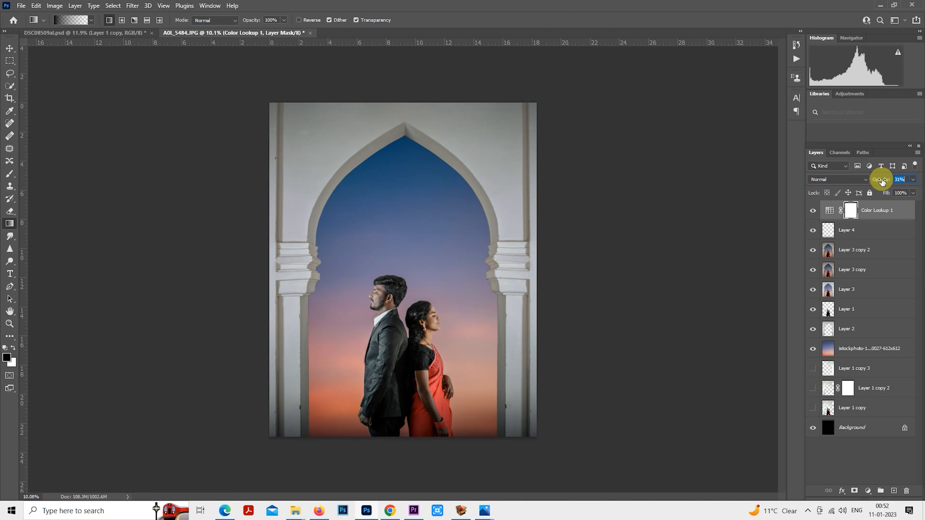
pyautogui.click(813, 210)
pyautogui.click(813, 211)
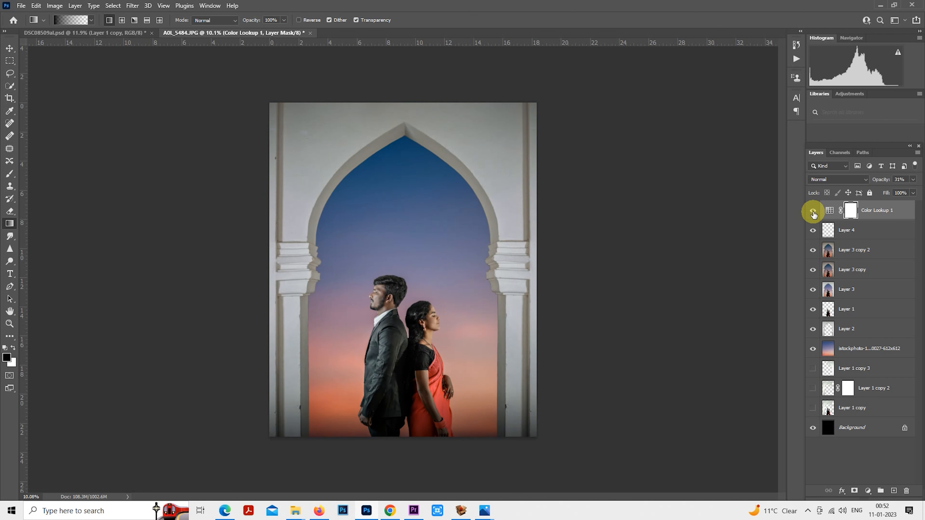
pyautogui.click(813, 210)
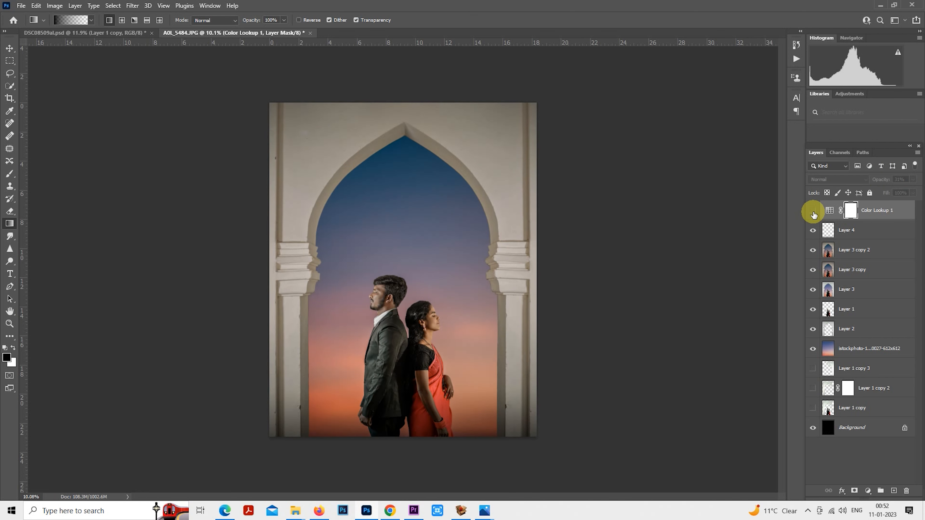
pyautogui.click(813, 210)
# - Lower the Color Lookup layer's opacity to 20%, compare it on and off, and switch to the Rectangular Marquee tool
pyautogui.moveTo(879, 180); pyautogui.dragTo(871, 181)
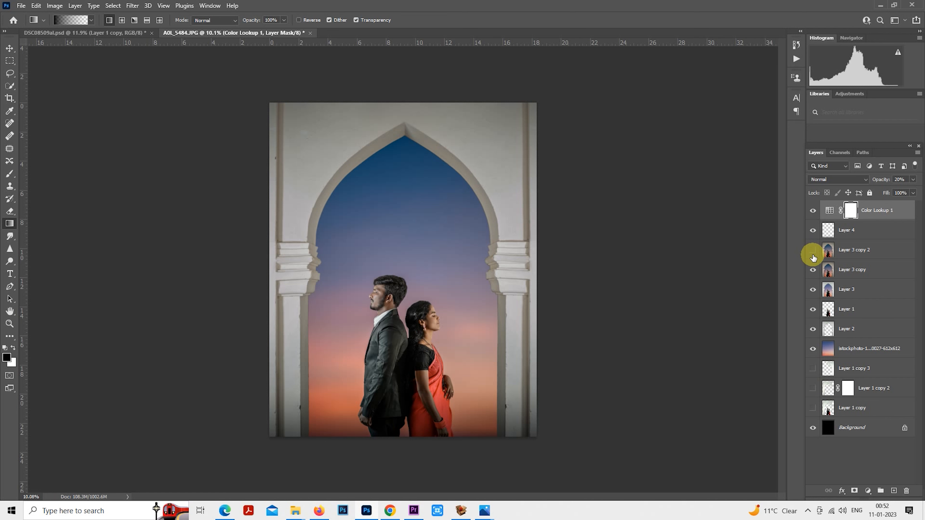
pyautogui.click(814, 211)
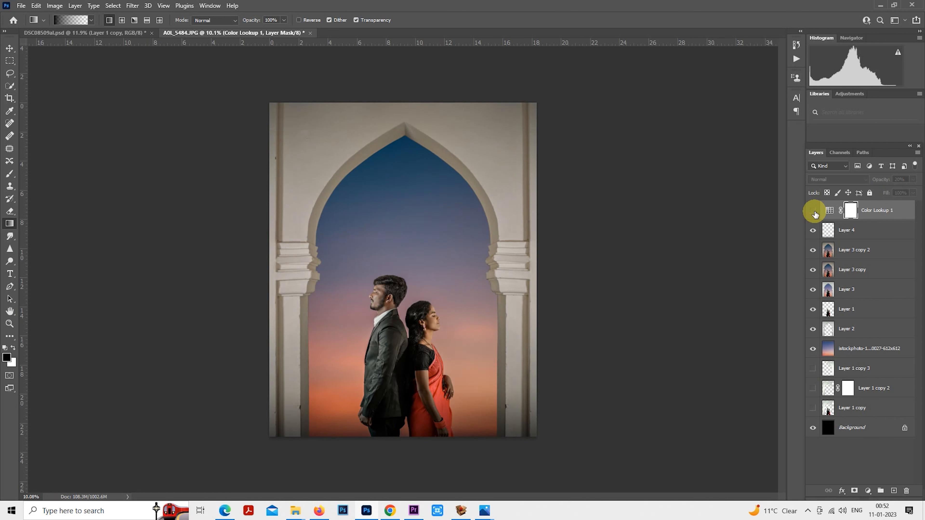
pyautogui.click(813, 211)
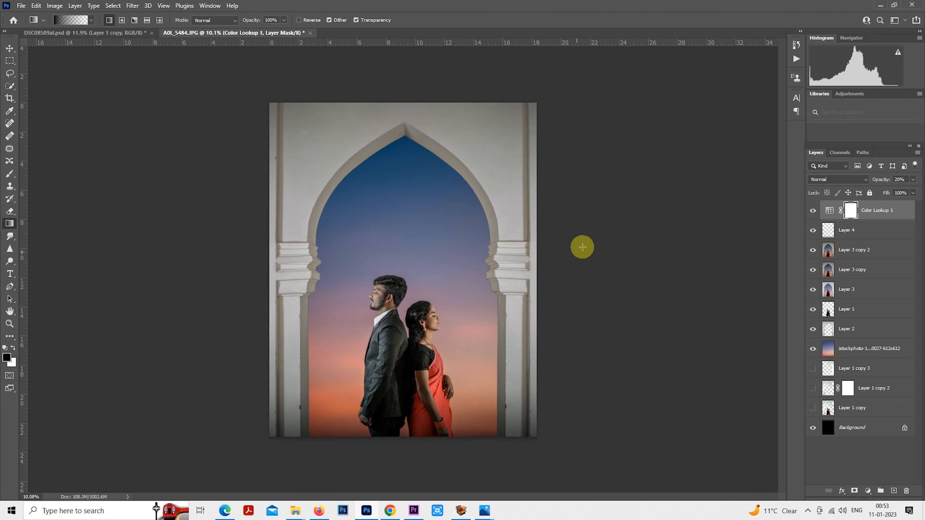
pyautogui.click(9, 60)
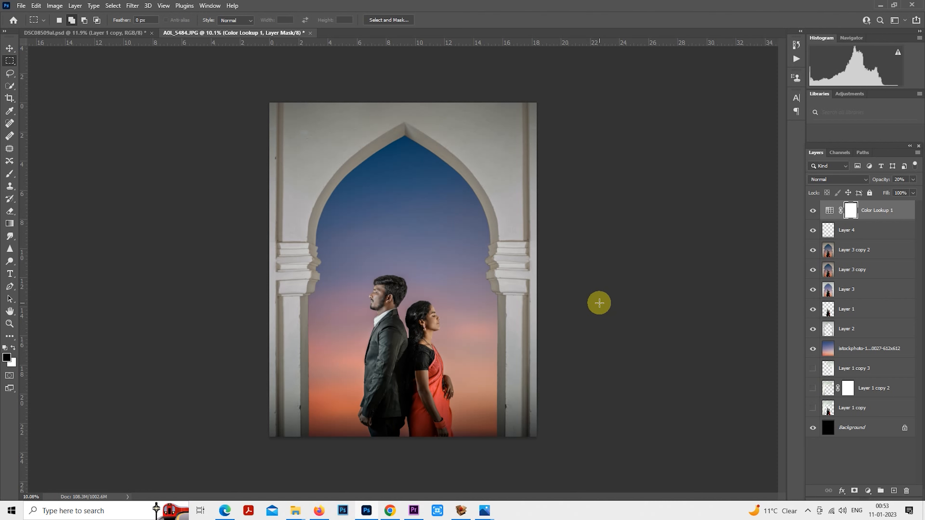